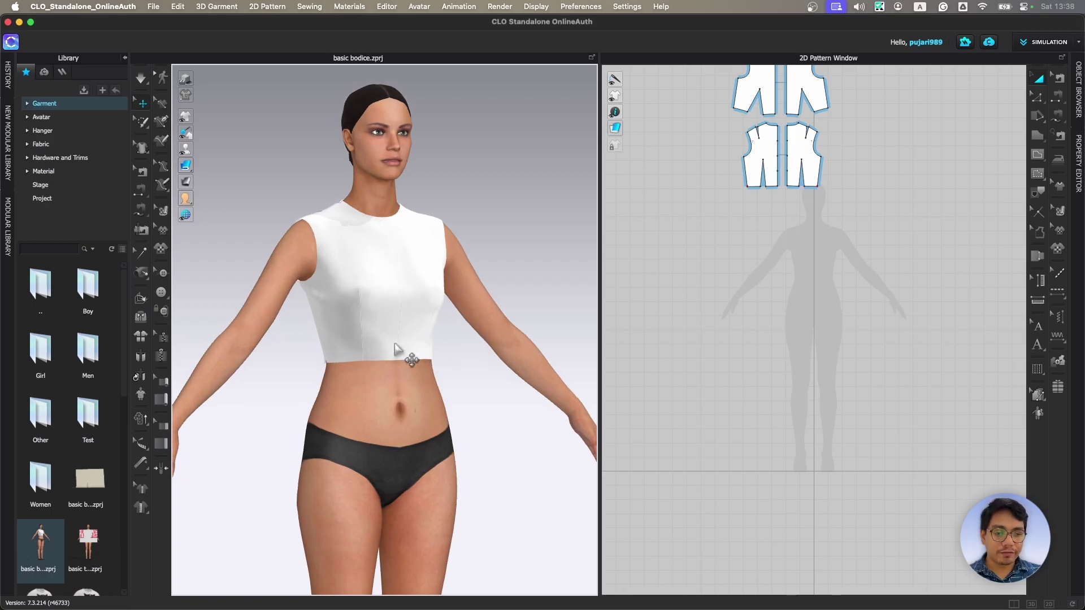
pyautogui.scroll(3, 804, 324)
pyautogui.moveTo(804, 326); pyautogui.dragTo(831, 506, button='middle')
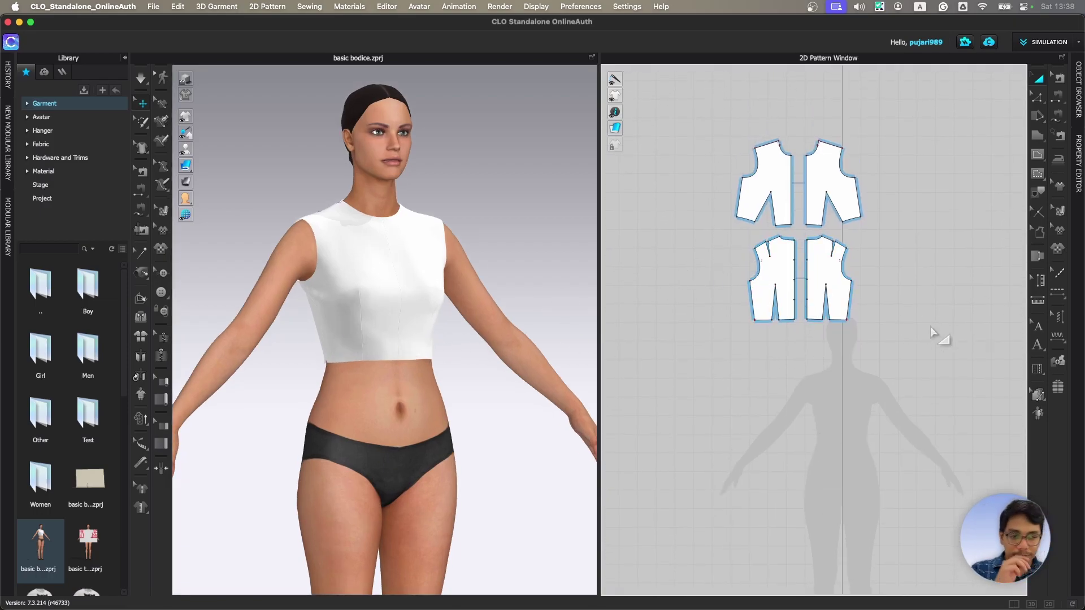
pyautogui.scroll(4, 381, 182)
pyautogui.moveTo(424, 192); pyautogui.dragTo(487, 377, button='middle')
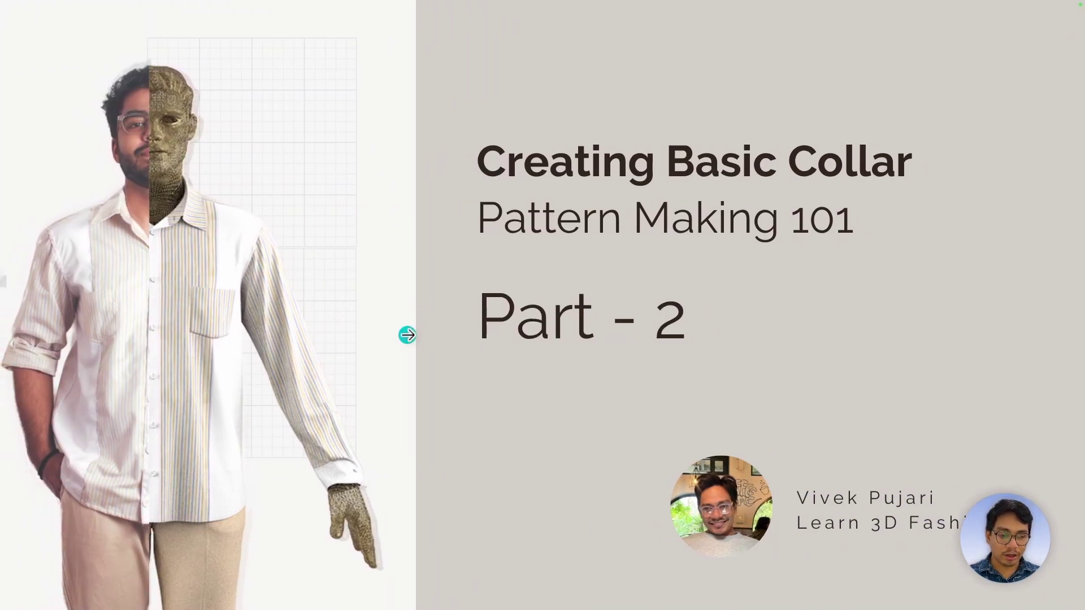
pyautogui.click(407, 335)
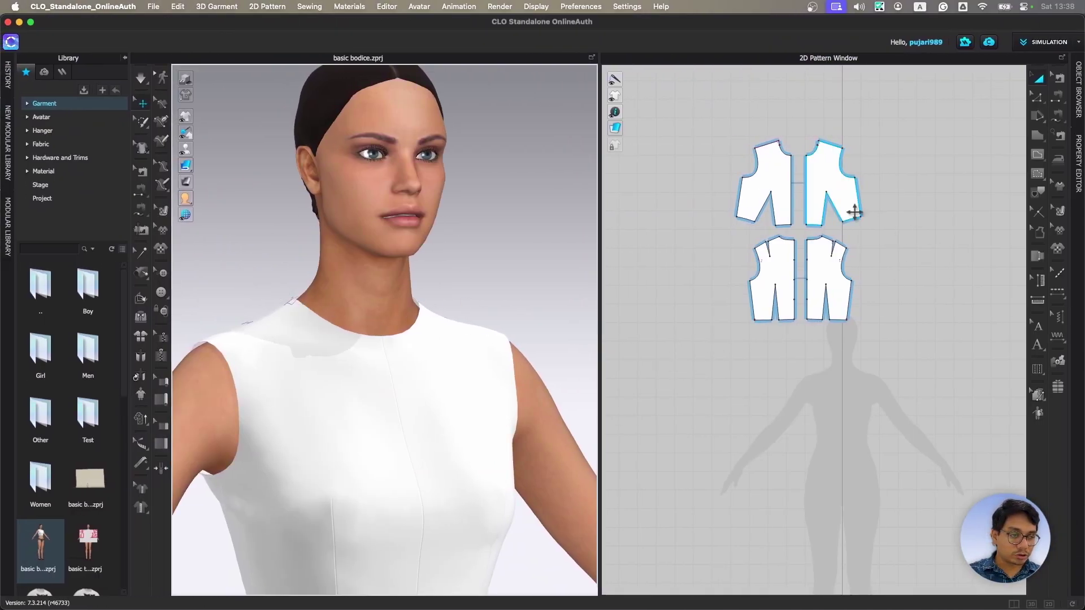
# - Measure the combined length of the front and back neckline curves on one half of the bodice
pyautogui.scroll(5, 853, 213)
pyautogui.click(1038, 97)
pyautogui.click(784, 289)
pyautogui.scroll(3, 775, 283)
pyautogui.scroll(-2, 812, 370)
pyautogui.moveTo(824, 424); pyautogui.dragTo(833, 154, button='middle')
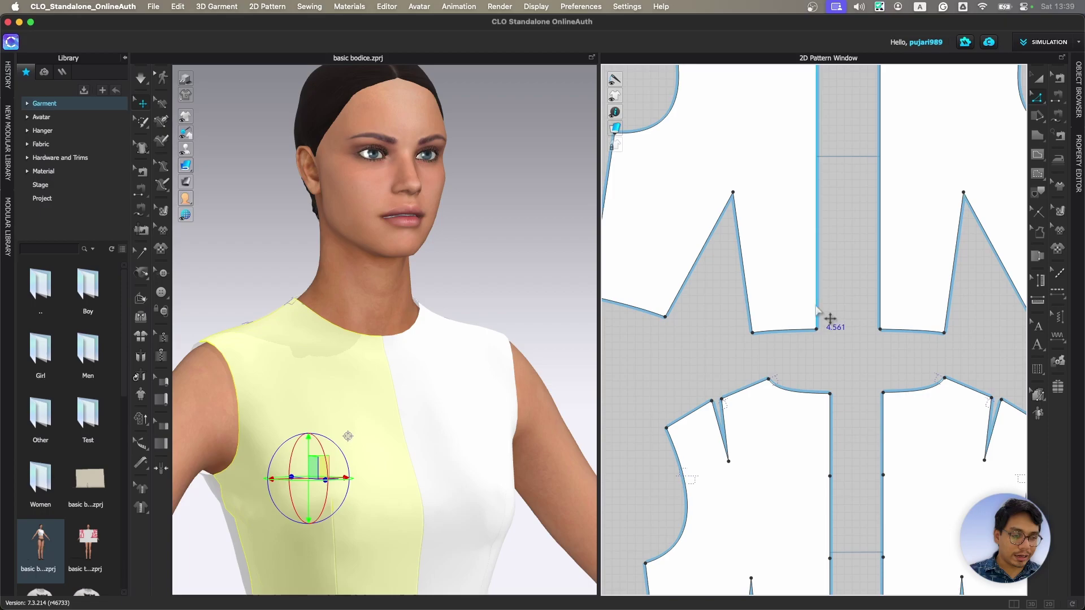
pyautogui.click(811, 393)
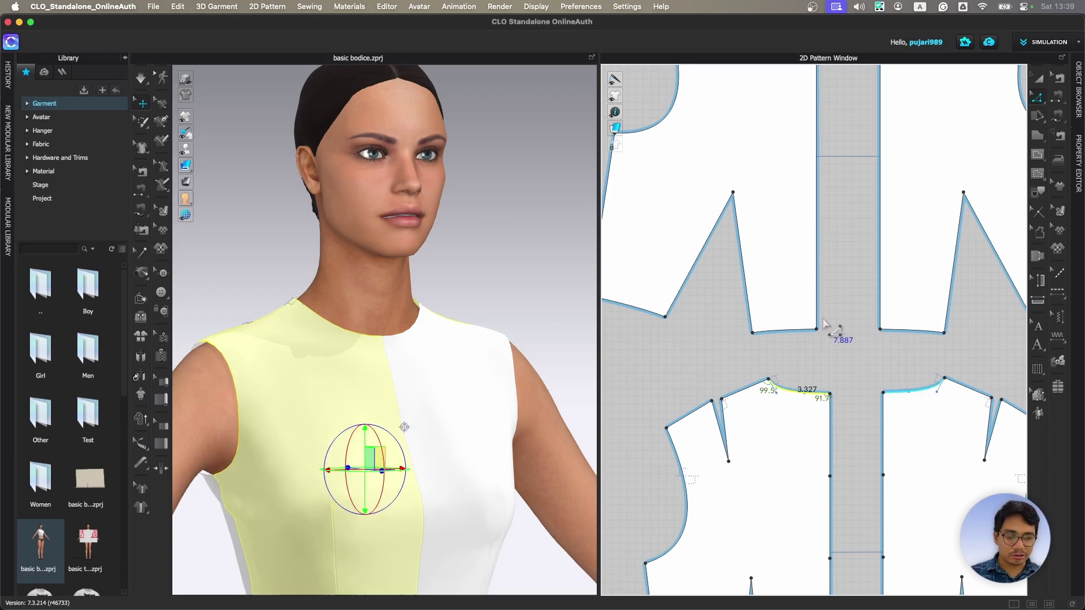
pyautogui.scroll(1, 824, 323)
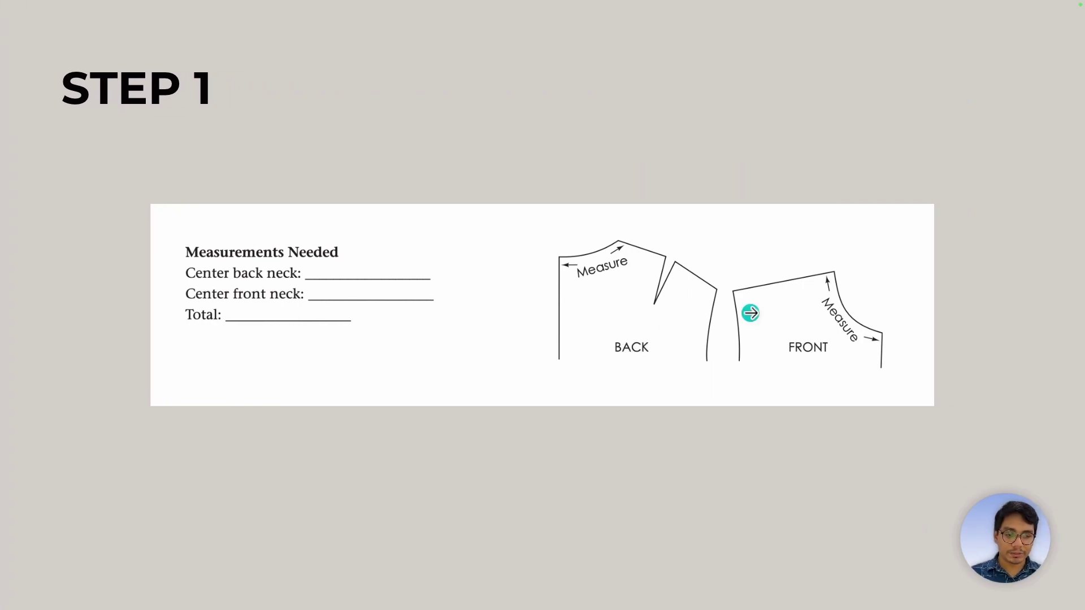
pyautogui.click(751, 313)
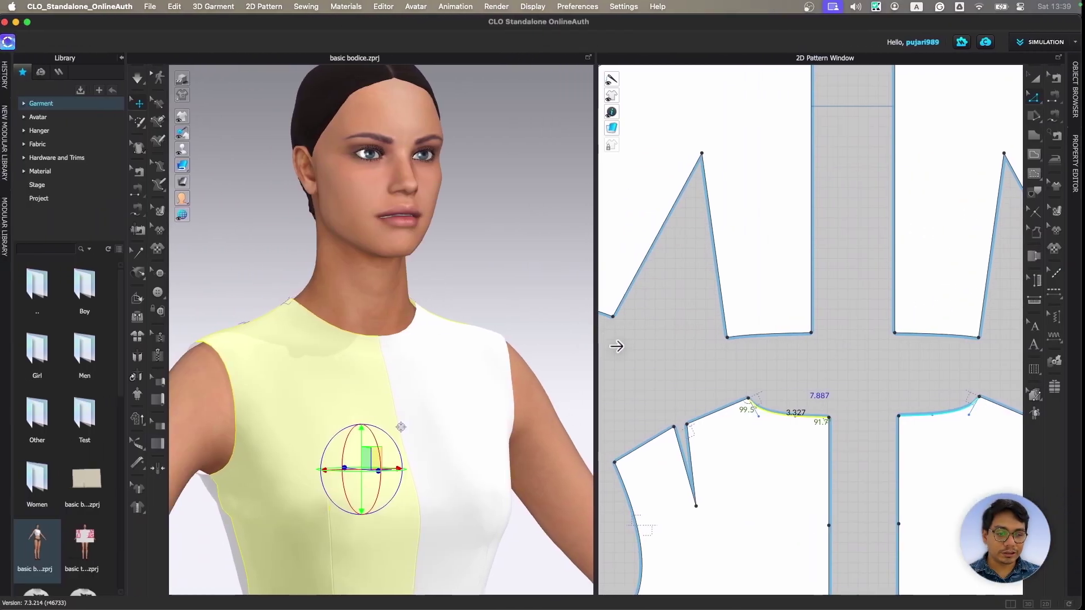
# - Draw a rectangular pattern piece about 24.28 in wide and 7.46 in high above the front bodice pieces
pyautogui.scroll(-6, 736, 400)
pyautogui.scroll(3, 739, 400)
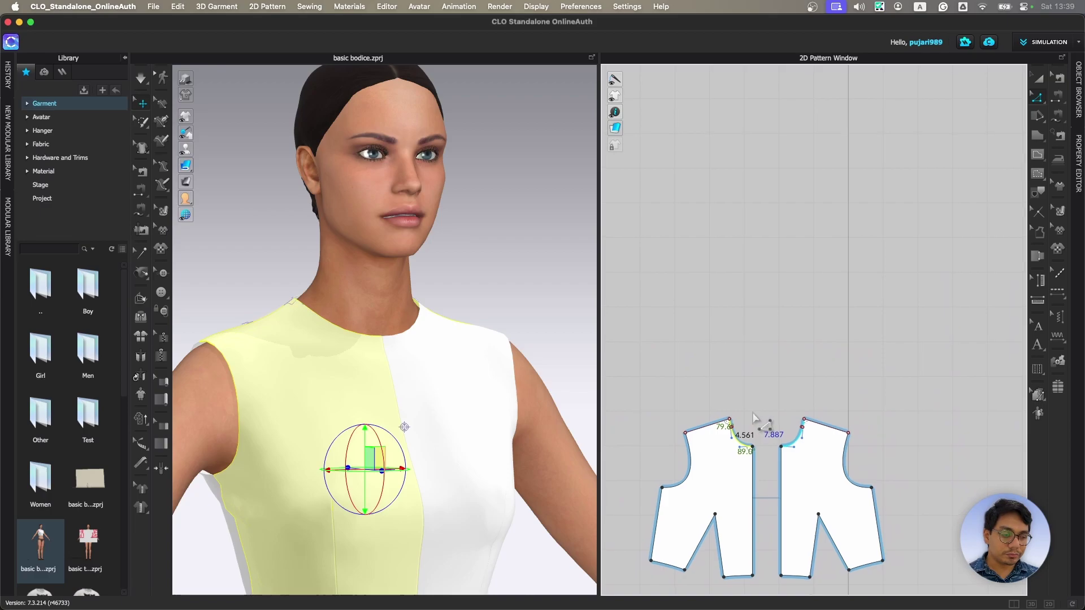
pyautogui.click(1030, 142)
pyautogui.click(1014, 146)
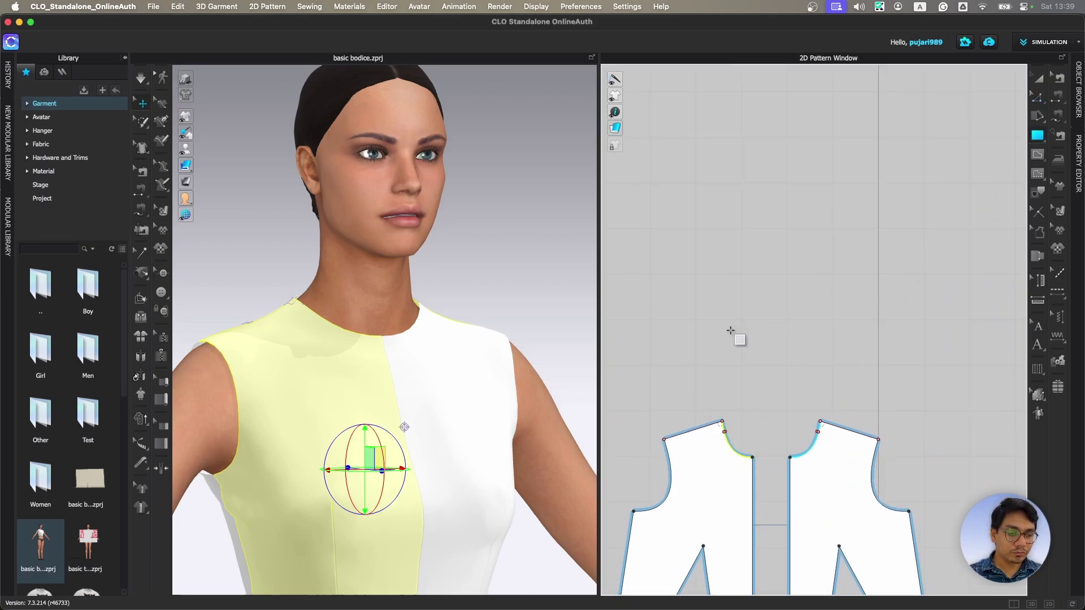
pyautogui.moveTo(695, 279)
pyautogui.mouseDown()
pyautogui.moveTo(761, 343)
pyautogui.moveTo(977, 374)
pyautogui.moveTo(969, 363)
pyautogui.mouseUp()
pyautogui.scroll(3, 743, 396)
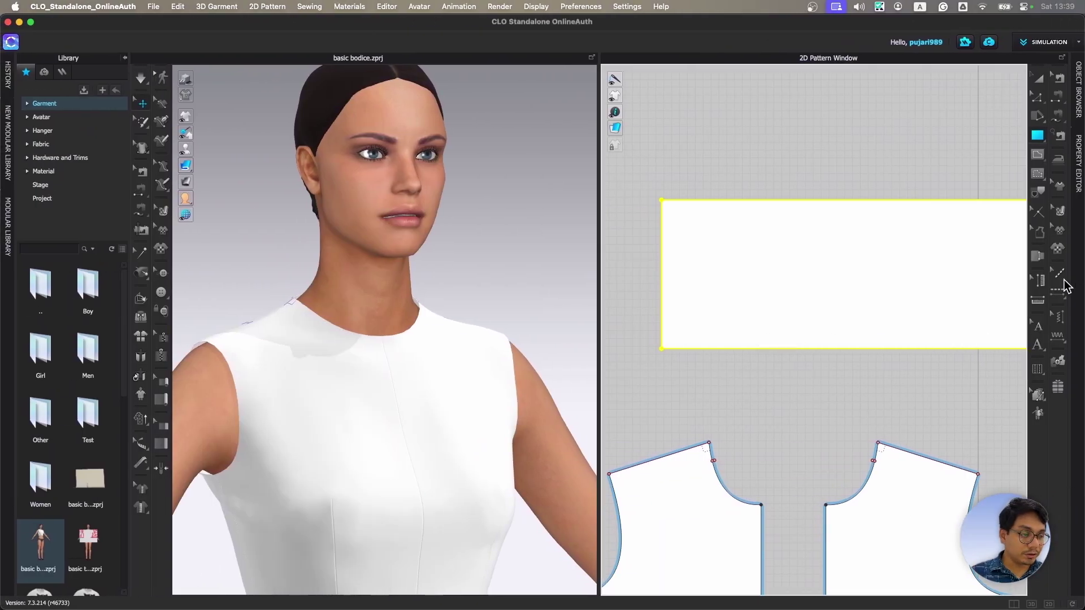
# - Add a pattern annotation "B" to the rectangle and place it just outside its lower-left corner
pyautogui.click(1039, 345)
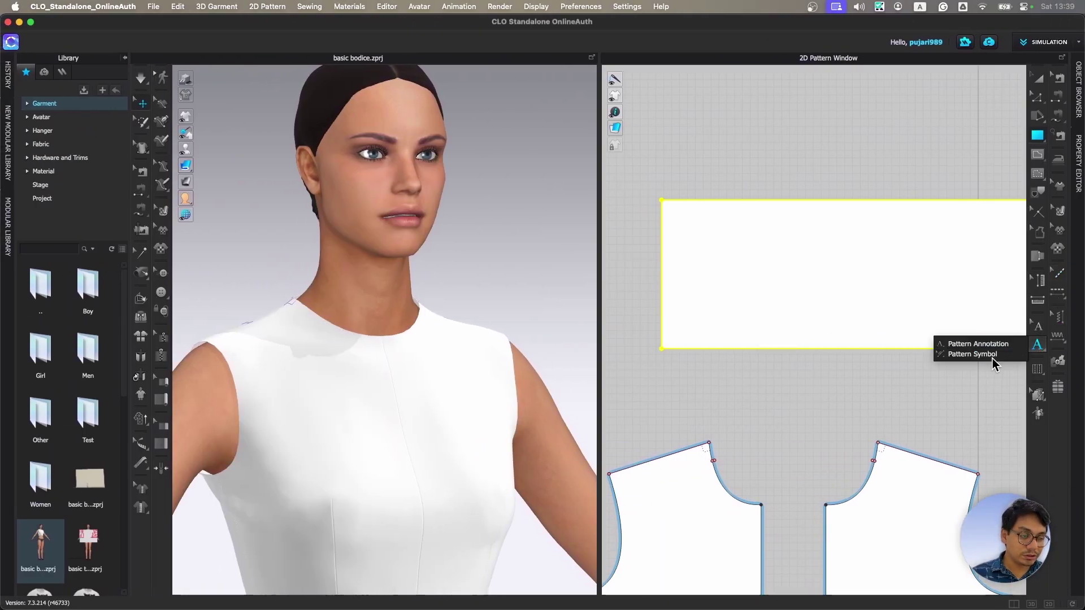
pyautogui.click(973, 344)
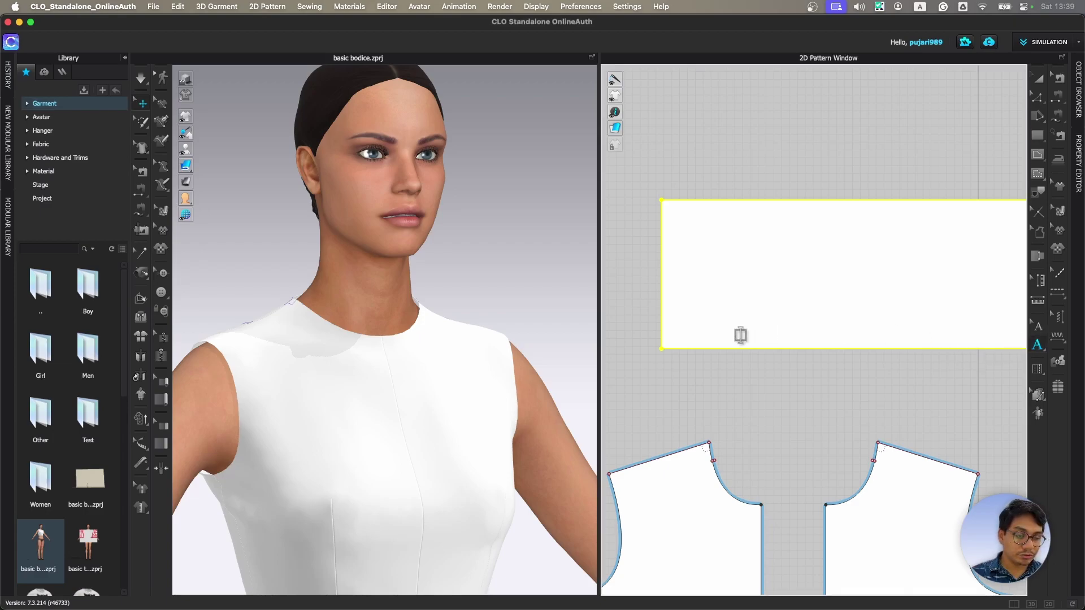
pyautogui.click(670, 338)
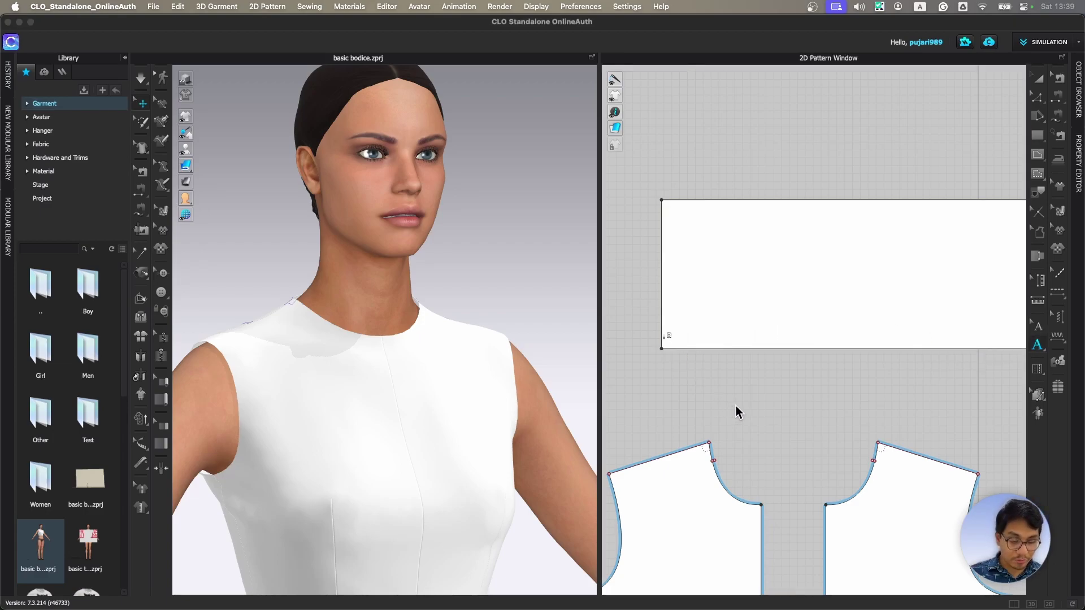
pyautogui.click(1034, 319)
pyautogui.write('B')
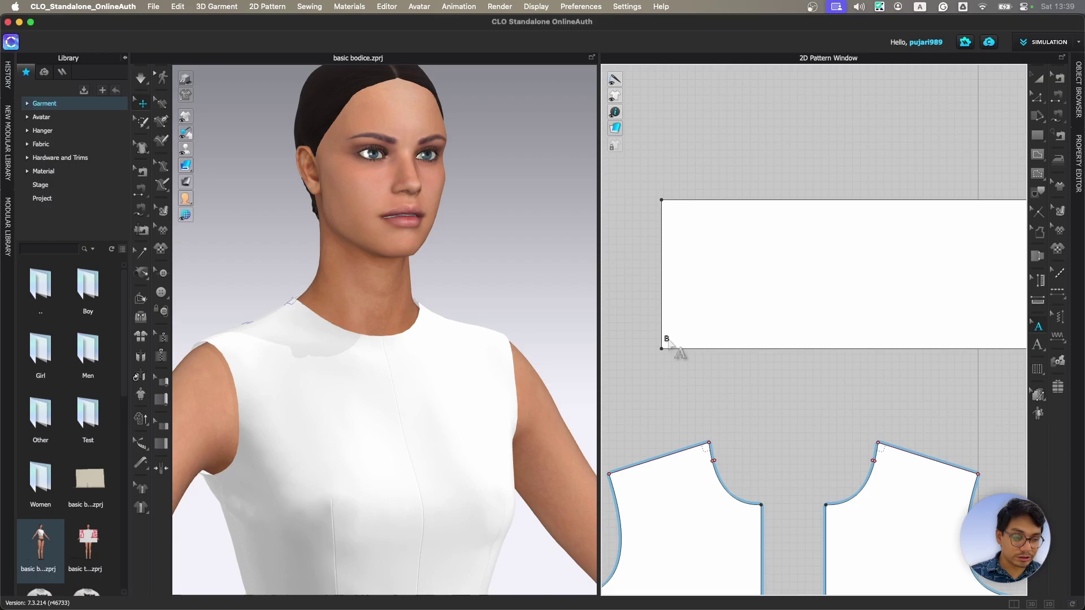
pyautogui.moveTo(670, 340)
pyautogui.mouseDown()
pyautogui.moveTo(671, 375)
pyautogui.moveTo(655, 354)
pyautogui.mouseUp()
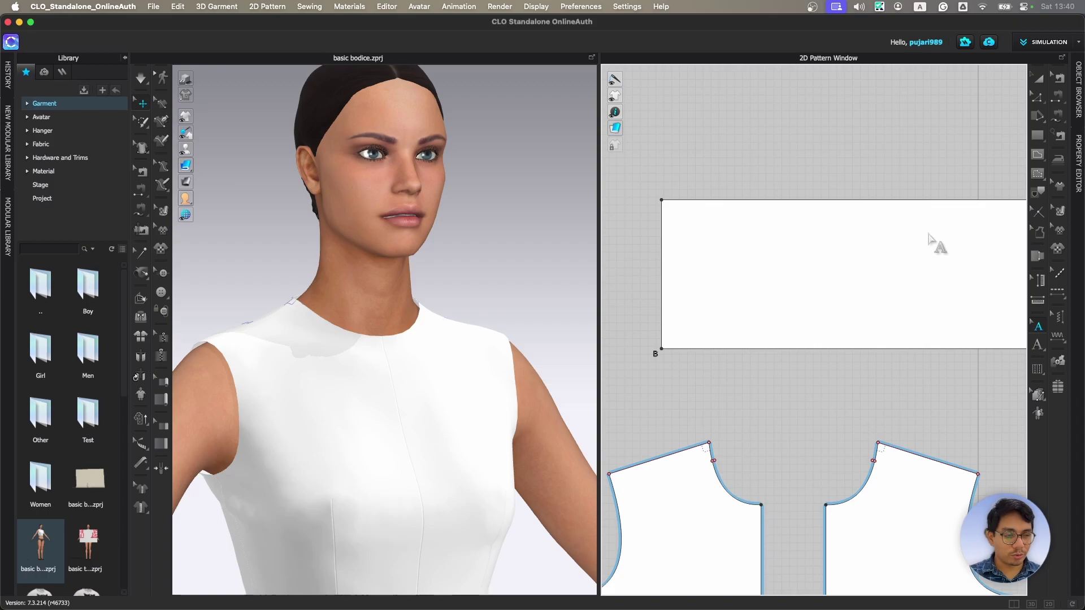
pyautogui.moveTo(1042, 539); pyautogui.dragTo(134, 541)
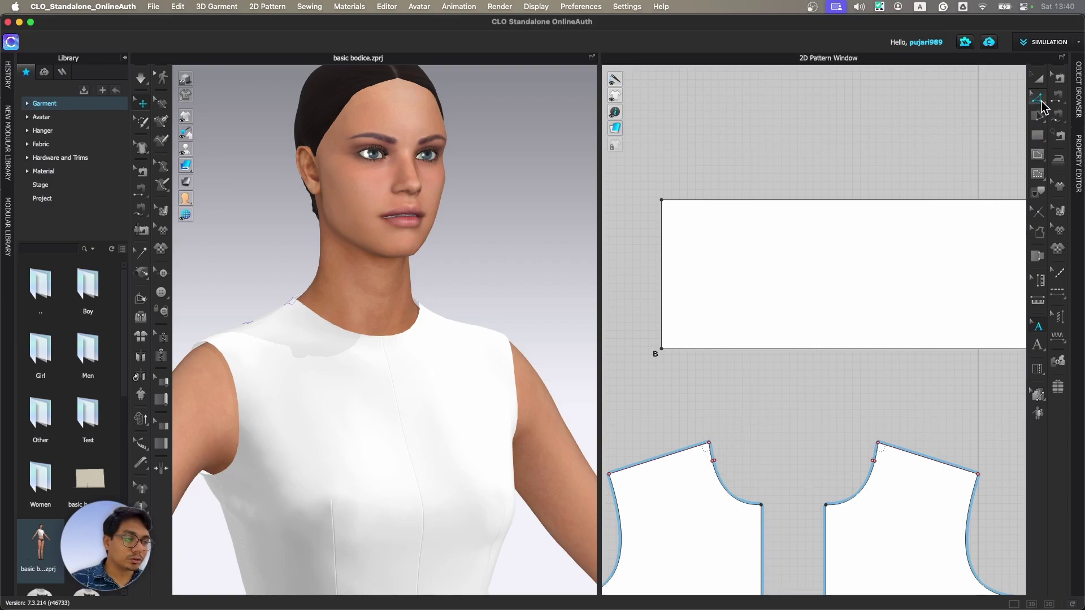
# - Split the rectangle's left edge with a point 3 in above corner B
pyautogui.click(1042, 102)
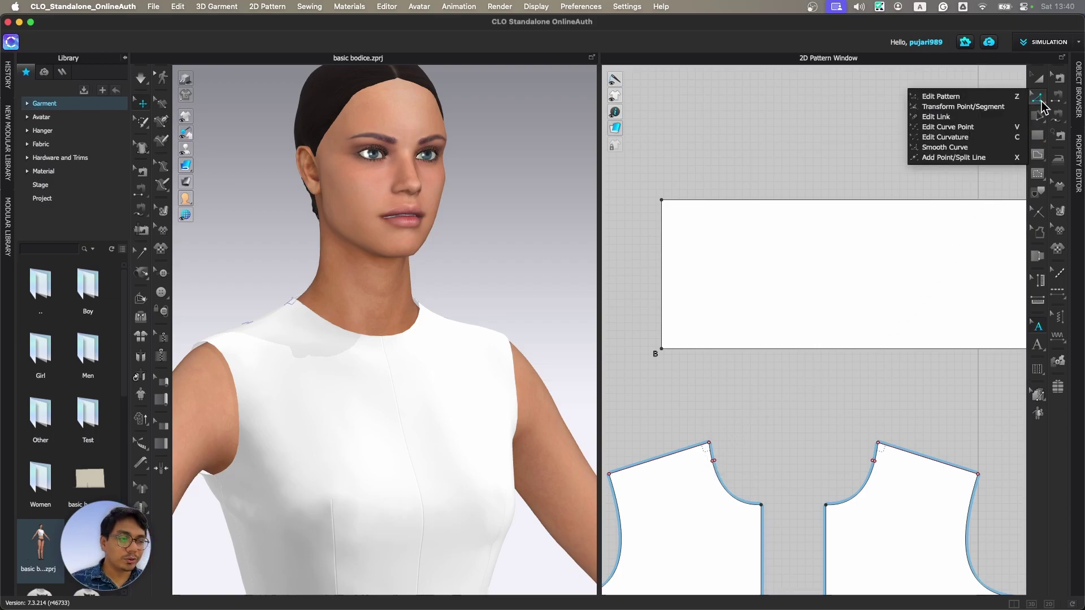
pyautogui.click(948, 158)
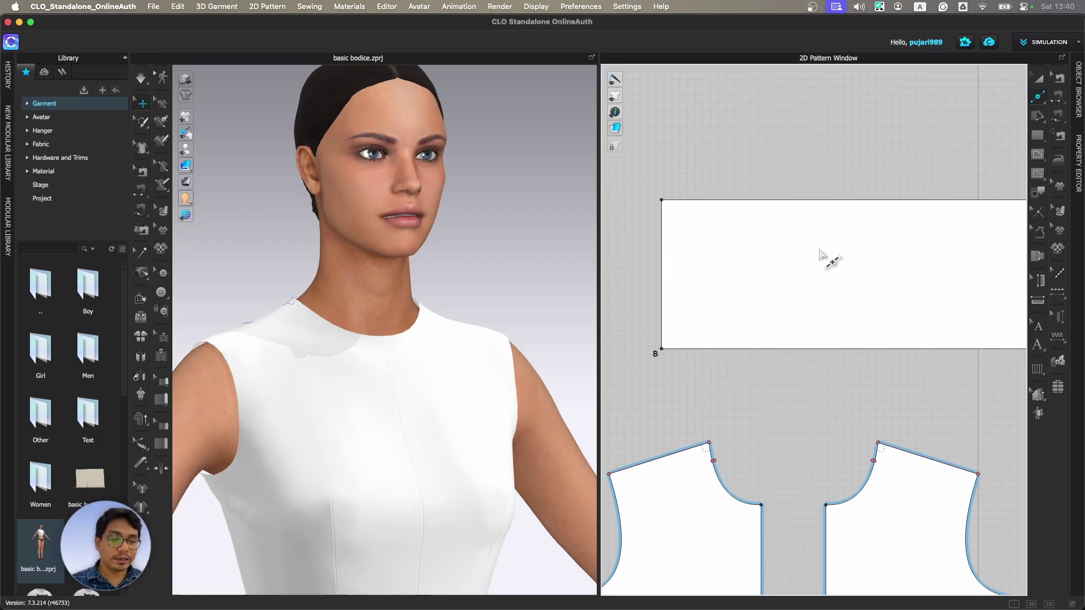
pyautogui.rightClick(662, 248)
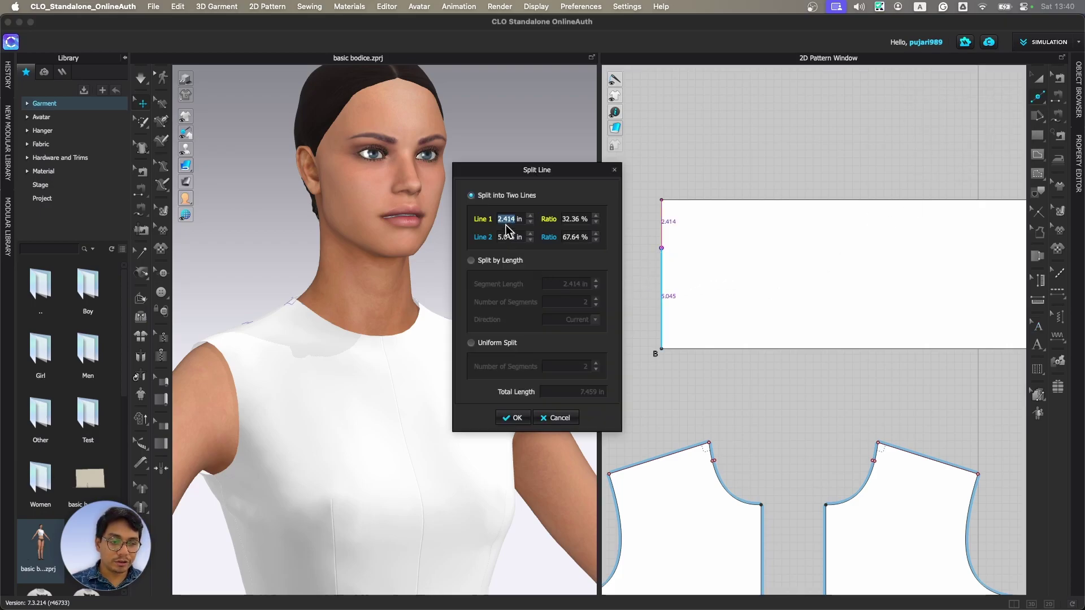
pyautogui.press('Tab')
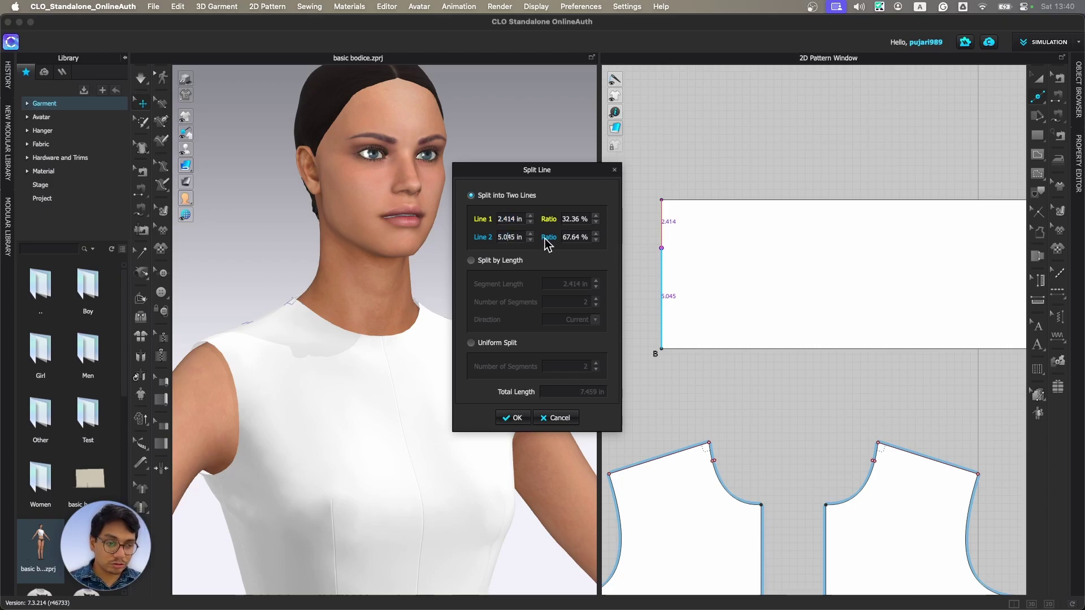
pyautogui.write('3')
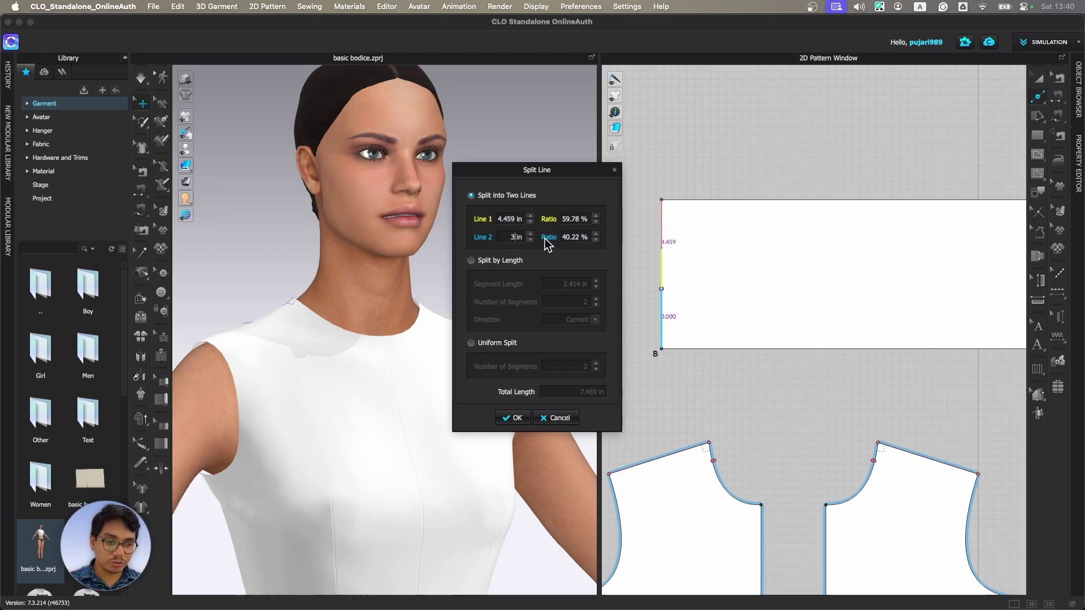
pyautogui.click(512, 417)
pyautogui.scroll(2, 715, 352)
pyautogui.scroll(-2, 710, 206)
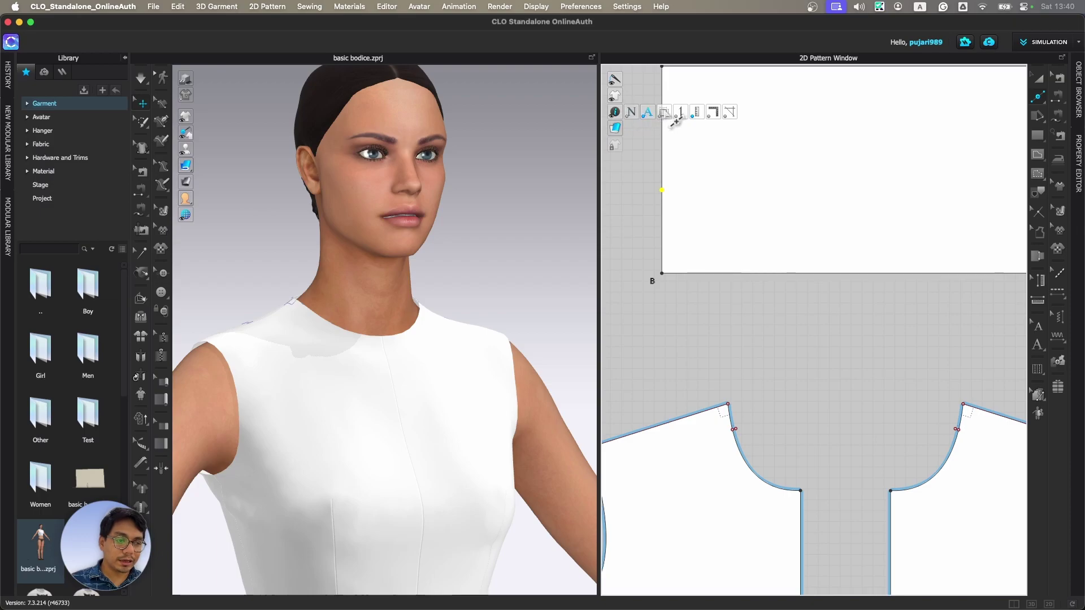
# - Show the pattern lengths and angles, and split the rectangle's bottom edge with a point 7.9 in from corner B
pyautogui.click(648, 112)
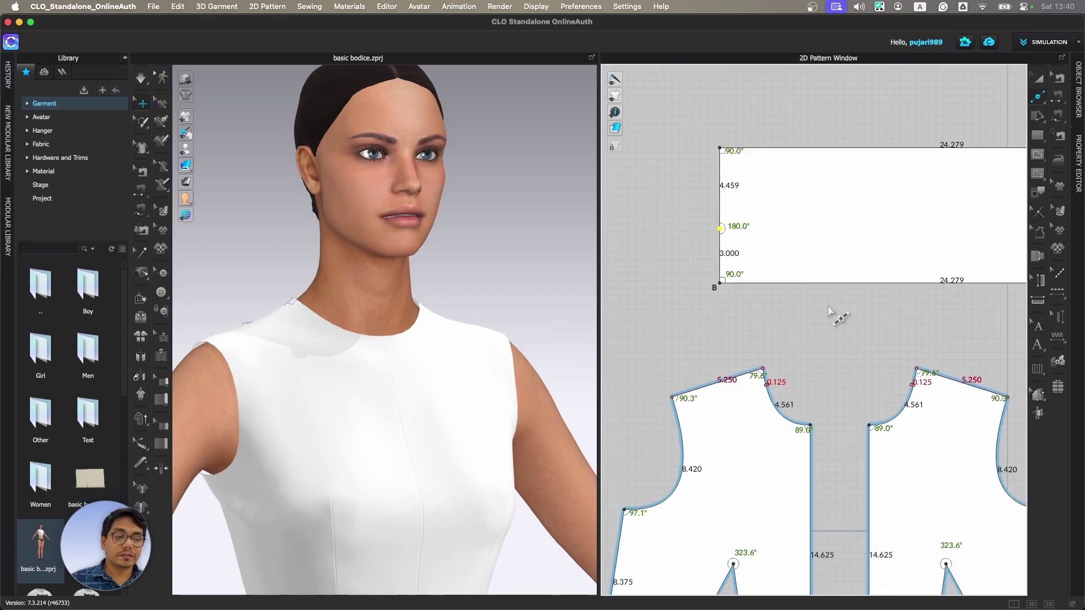
pyautogui.moveTo(829, 309); pyautogui.dragTo(775, 335, button='middle')
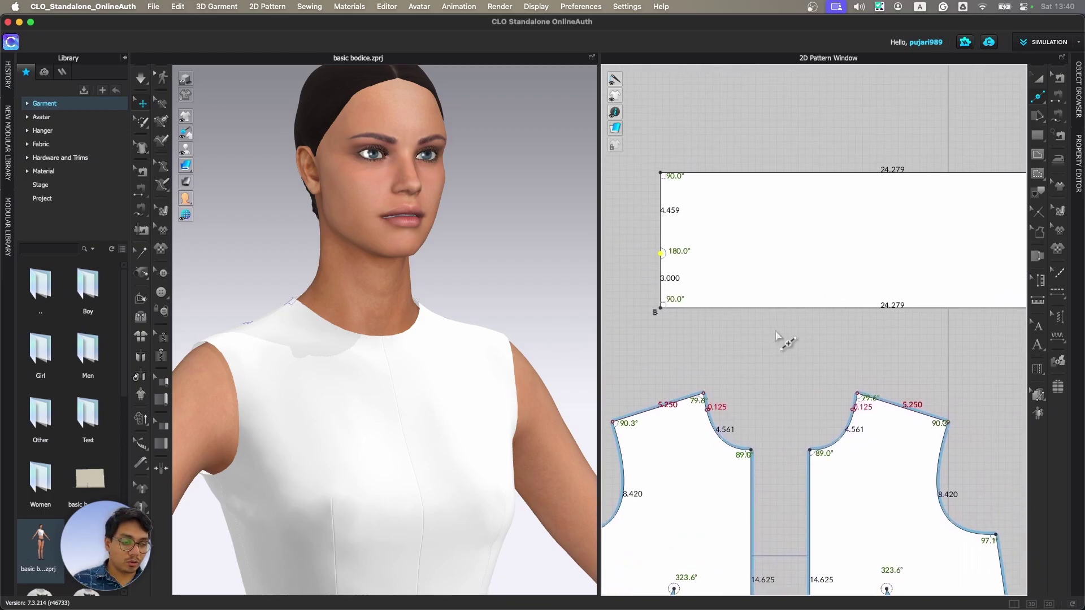
pyautogui.click(829, 308)
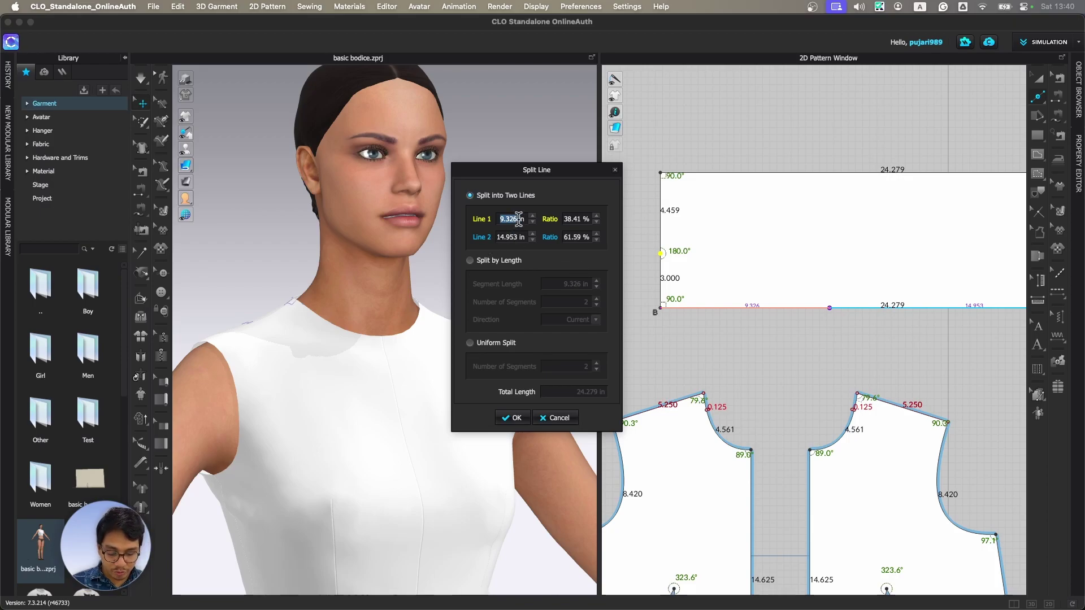
pyautogui.write('7.900')
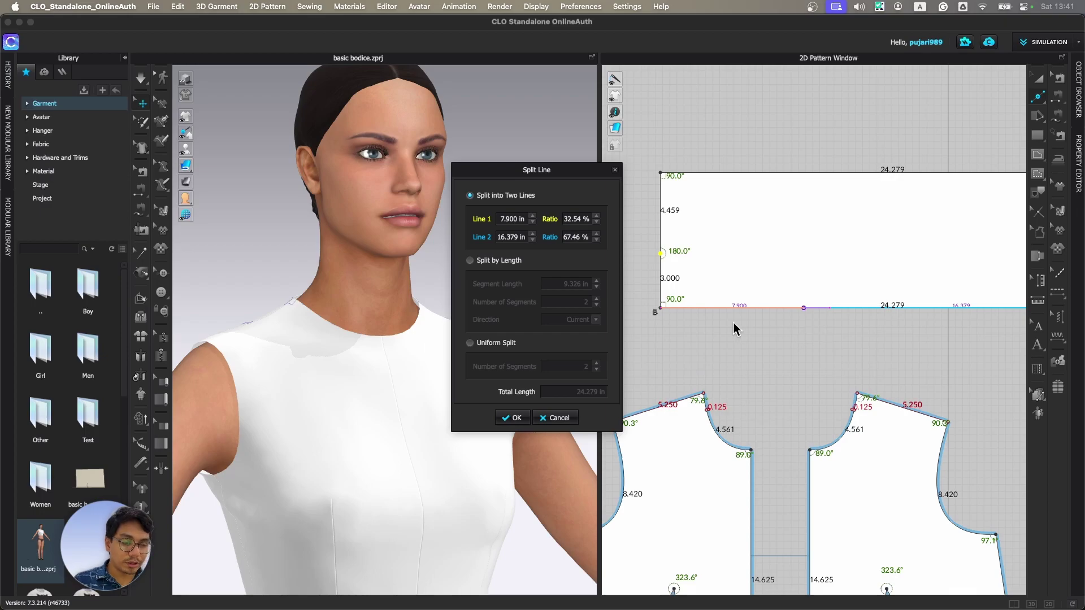
pyautogui.click(512, 418)
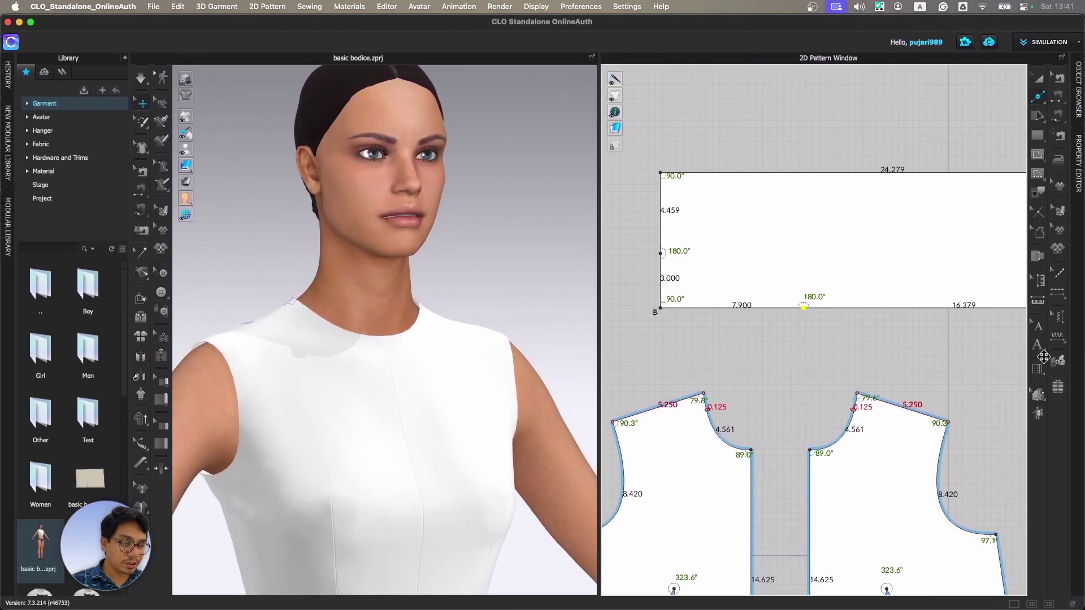
# - Label the new point on the rectangle's bottom edge with a pattern annotation "C" placed just below it
pyautogui.click(1039, 327)
pyautogui.click(1038, 345)
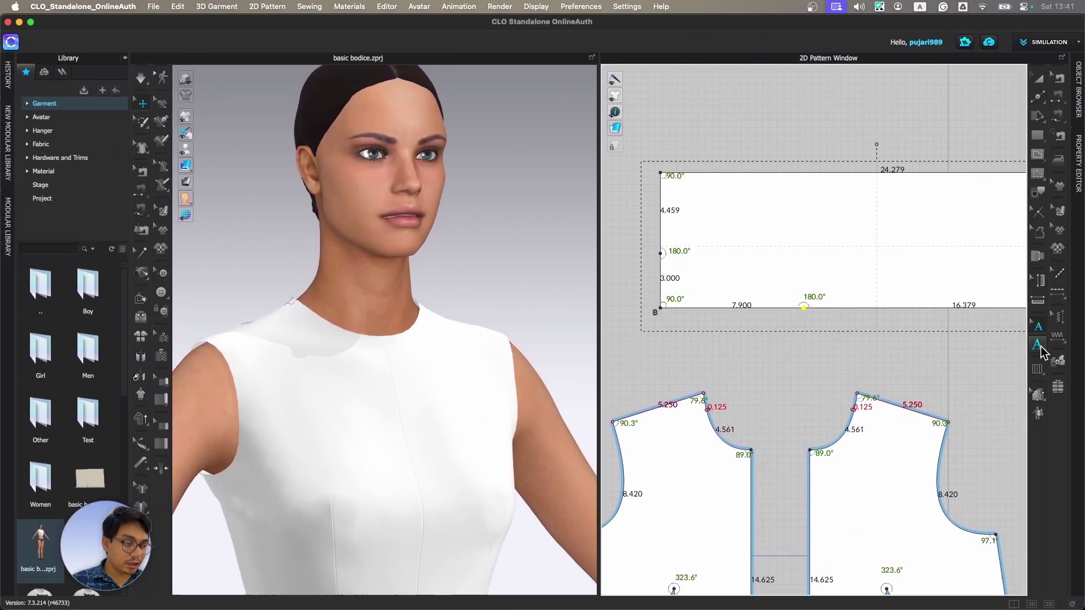
pyautogui.click(812, 321)
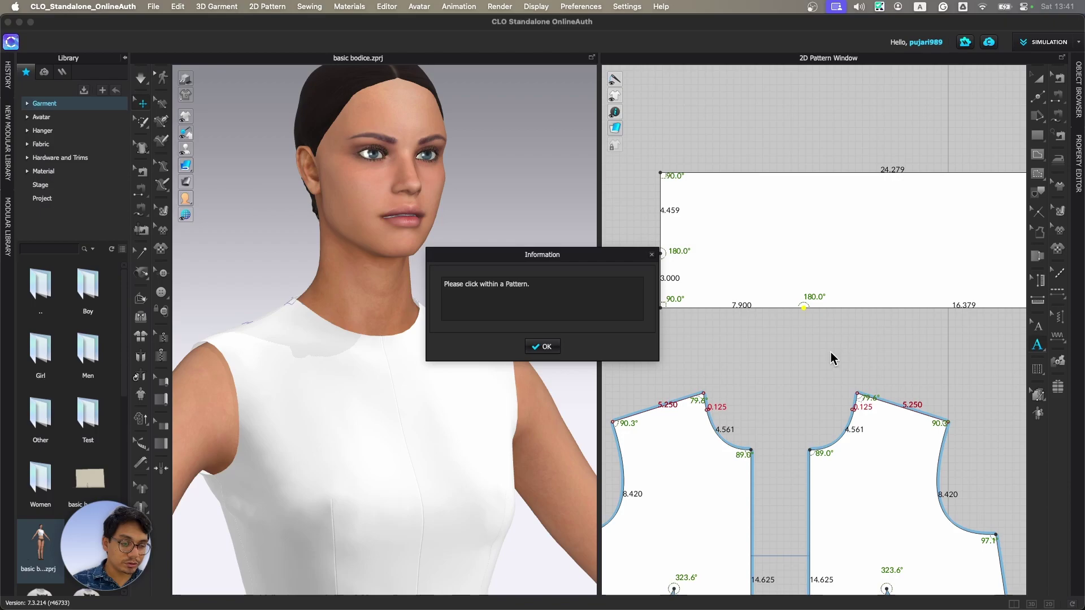
pyautogui.click(551, 351)
pyautogui.click(818, 297)
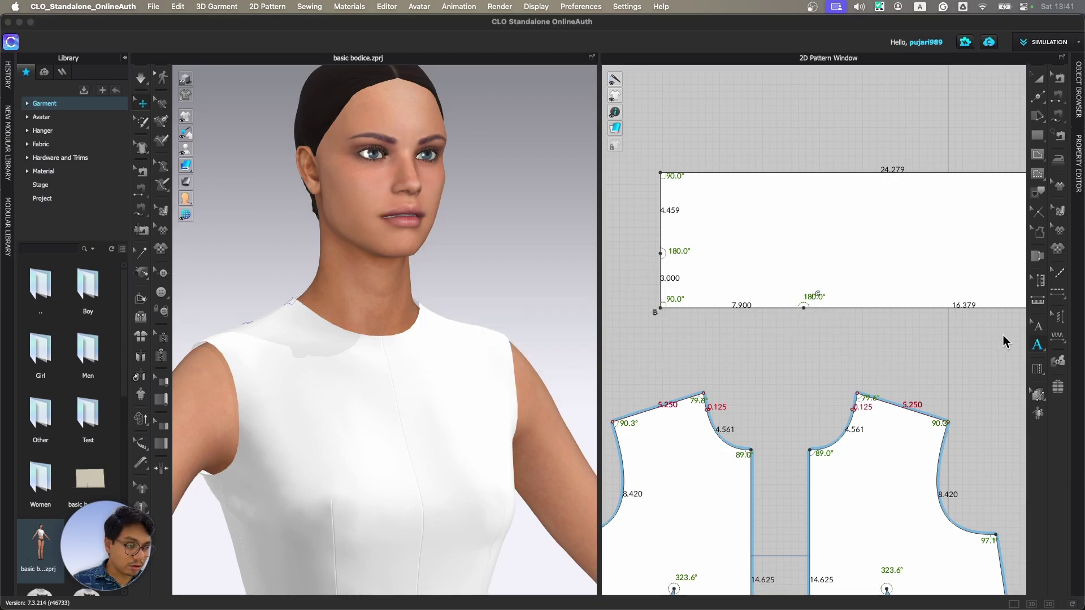
pyautogui.click(1039, 328)
pyautogui.click(812, 299)
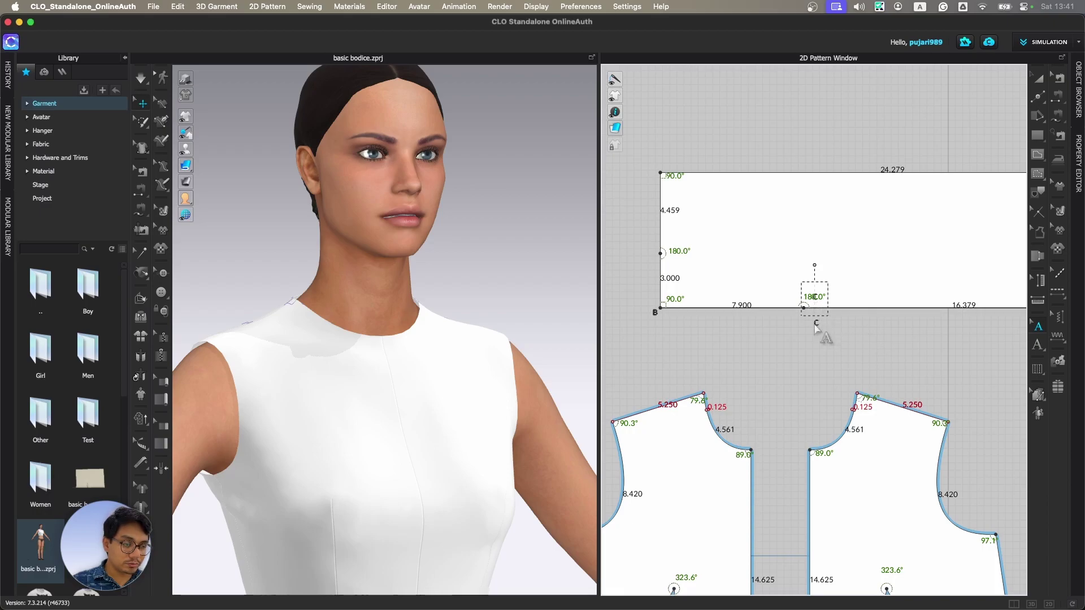
pyautogui.moveTo(803, 320); pyautogui.dragTo(803, 321)
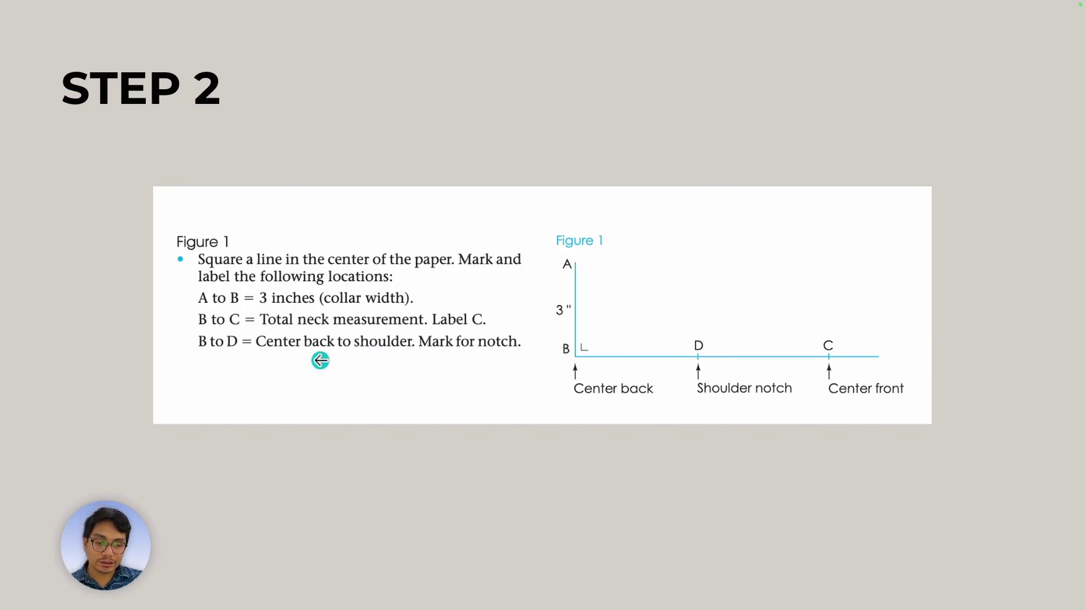
pyautogui.press('Left')
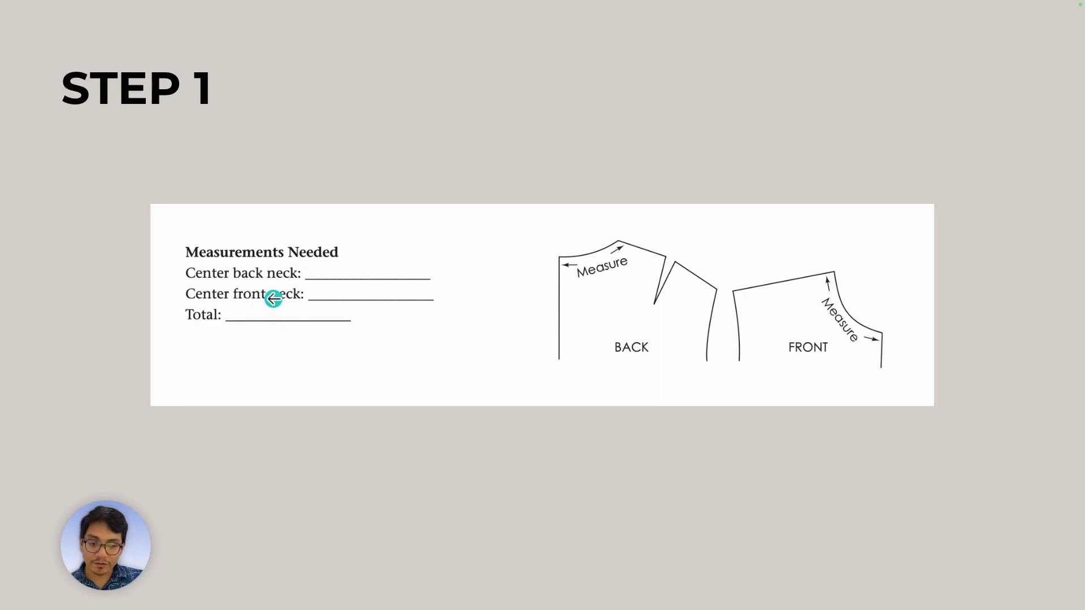
pyautogui.press('Right')
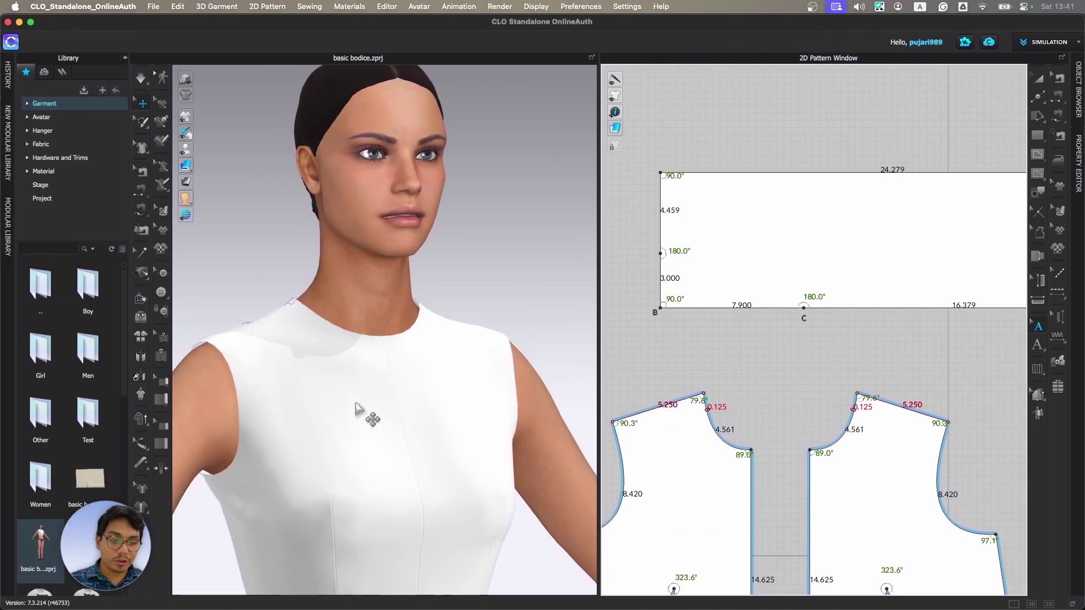
pyautogui.moveTo(367, 415); pyautogui.dragTo(592, 418, button='right')
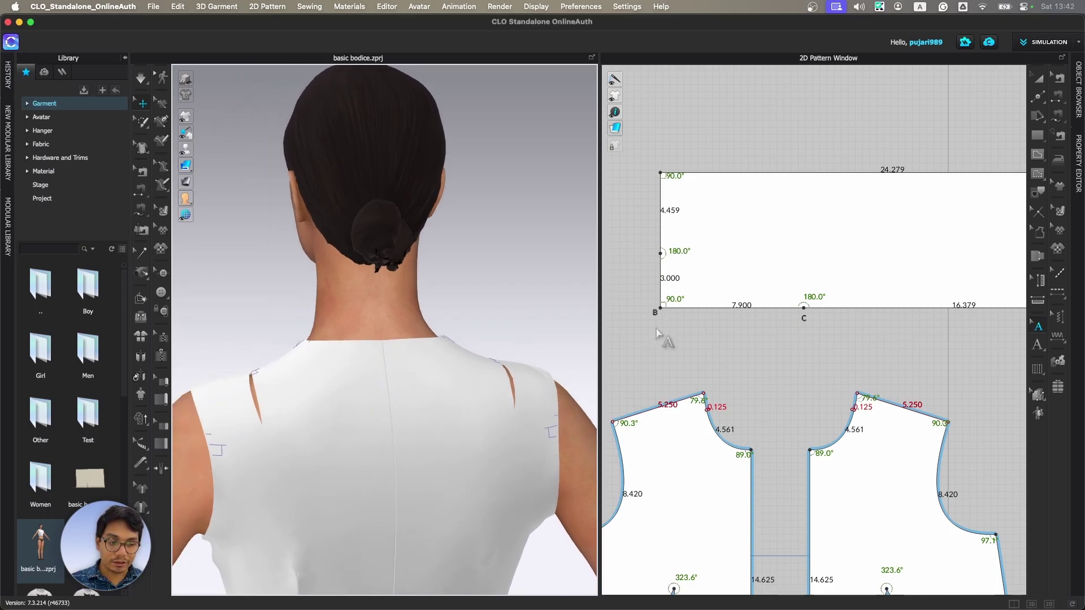
# - Examine the bodice neckline on the avatar from the back, side and front, around the shoulder seam
pyautogui.moveTo(322, 392); pyautogui.dragTo(351, 412, button='right')
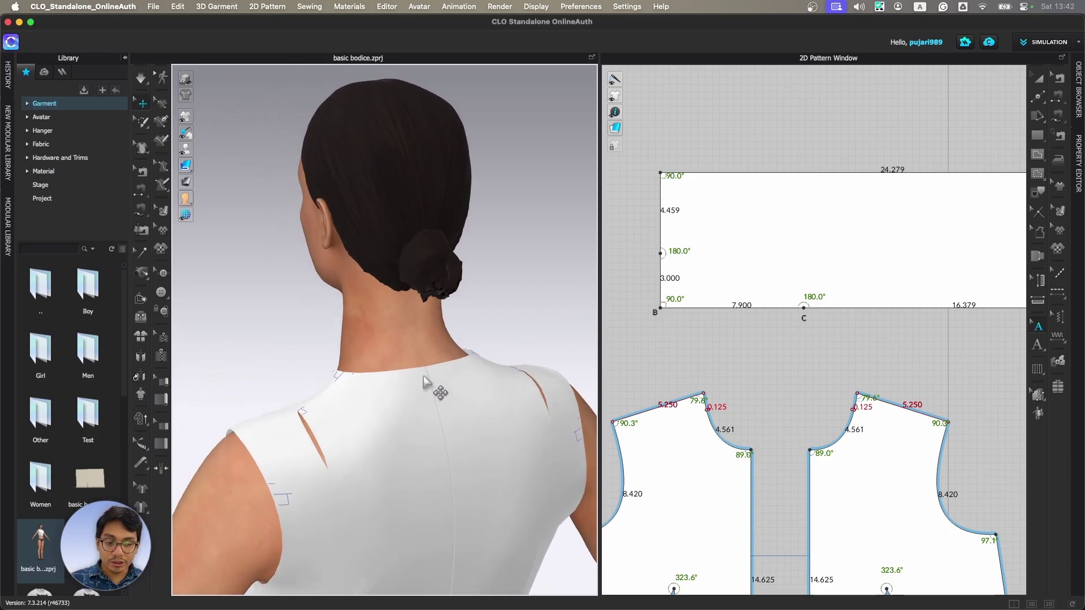
pyautogui.moveTo(428, 374); pyautogui.dragTo(565, 389, button='right')
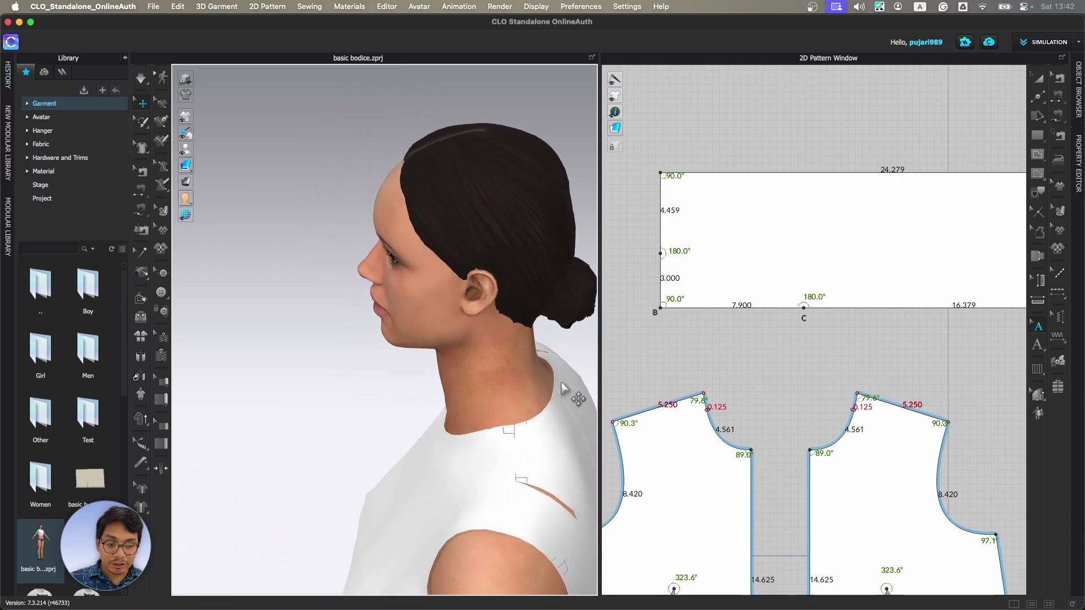
pyautogui.moveTo(530, 449); pyautogui.dragTo(555, 446, button='right')
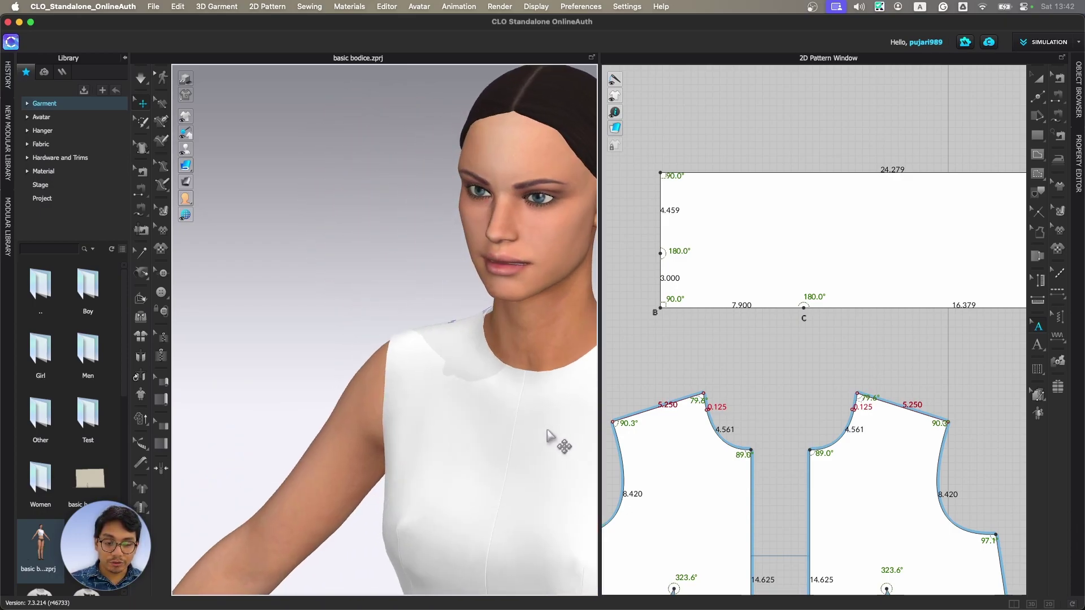
pyautogui.moveTo(545, 388); pyautogui.dragTo(390, 377, button='middle')
pyautogui.moveTo(390, 374); pyautogui.dragTo(374, 487, button='right')
pyautogui.click(412, 433)
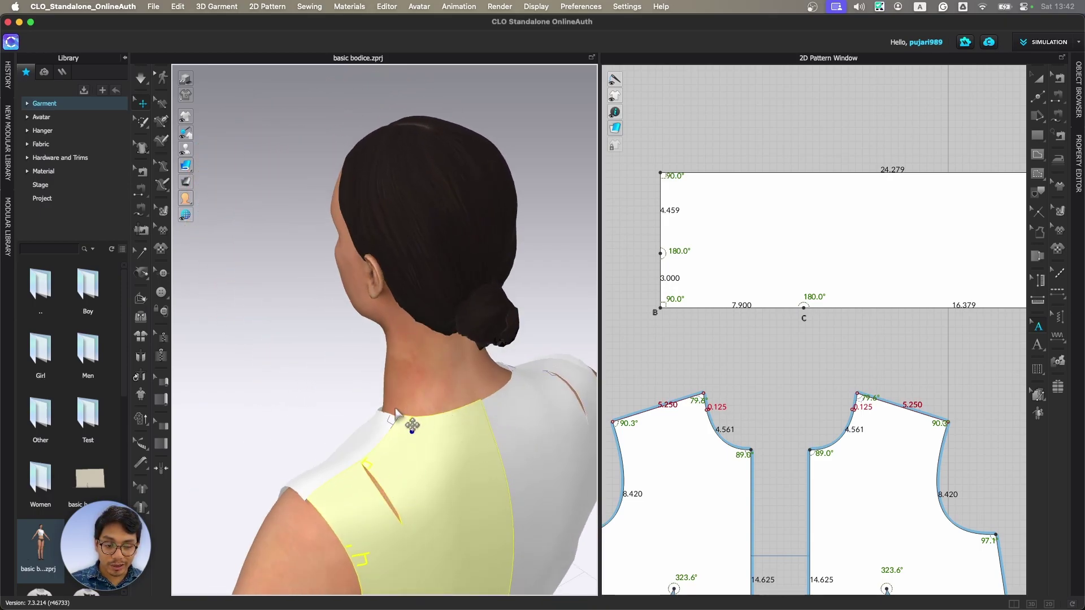
pyautogui.click(803, 387)
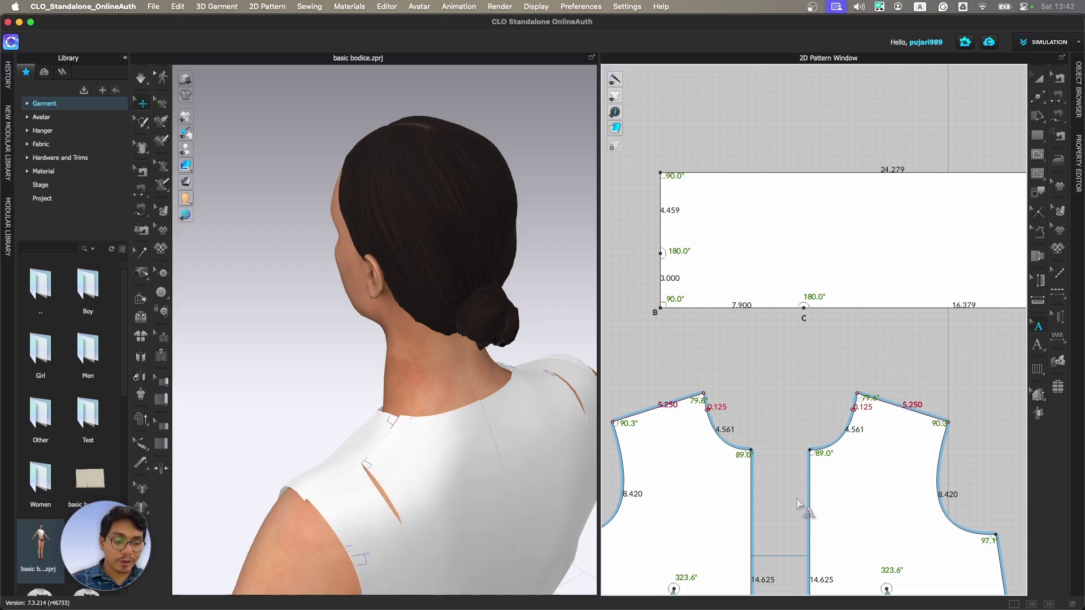
# - Check the length of the neckline curve on the back bodice pattern with the Edit Pattern tool
pyautogui.scroll(-5, 804, 420)
pyautogui.scroll(3, 784, 465)
pyautogui.moveTo(784, 463); pyautogui.dragTo(808, 199, button='middle')
pyautogui.scroll(3, 806, 500)
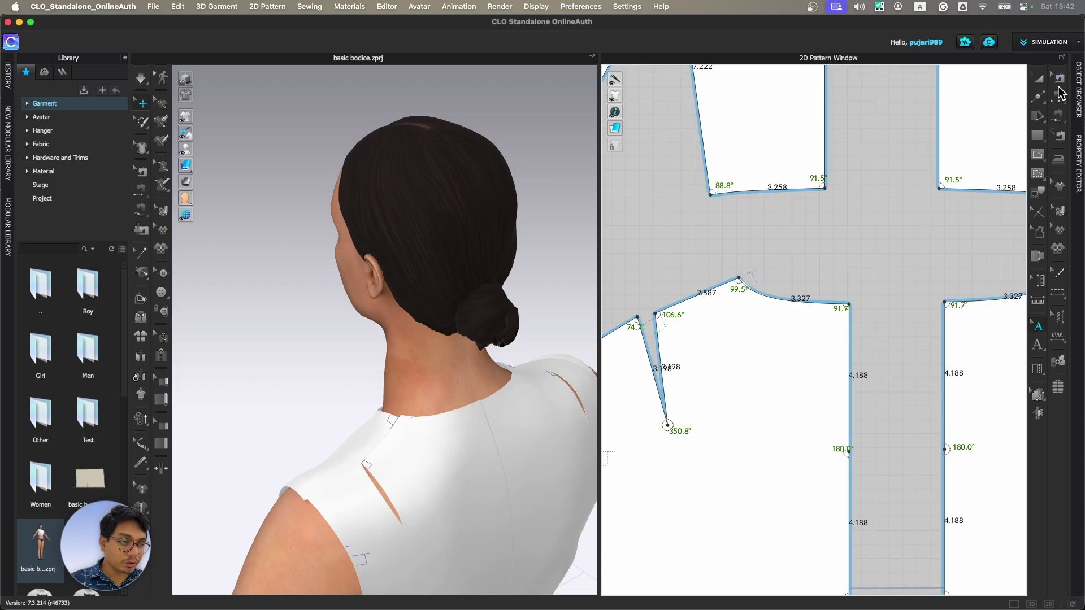
pyautogui.click(1038, 98)
pyautogui.click(1008, 97)
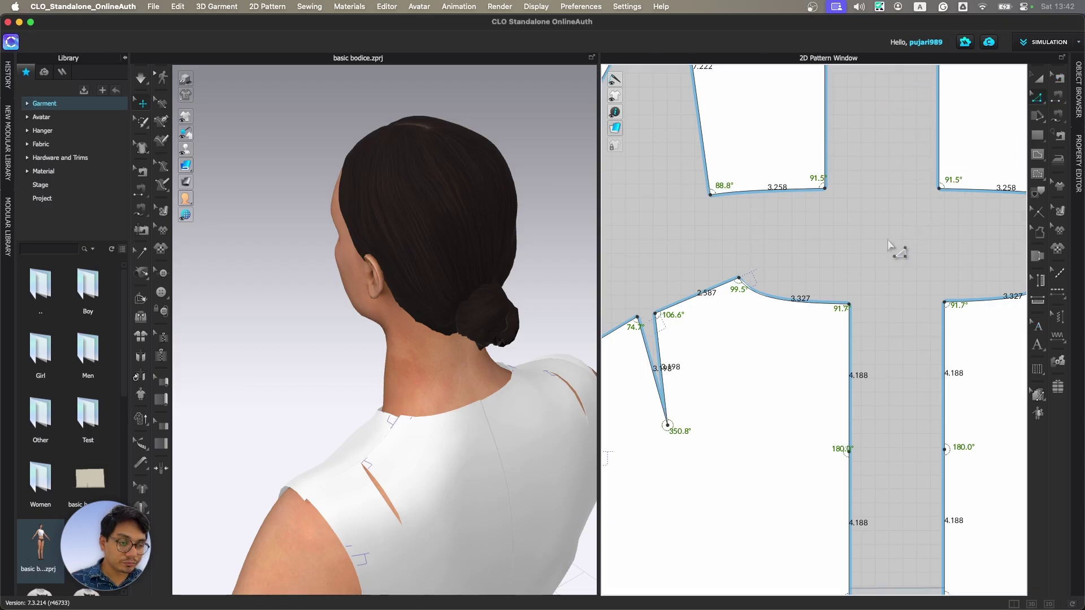
pyautogui.click(779, 301)
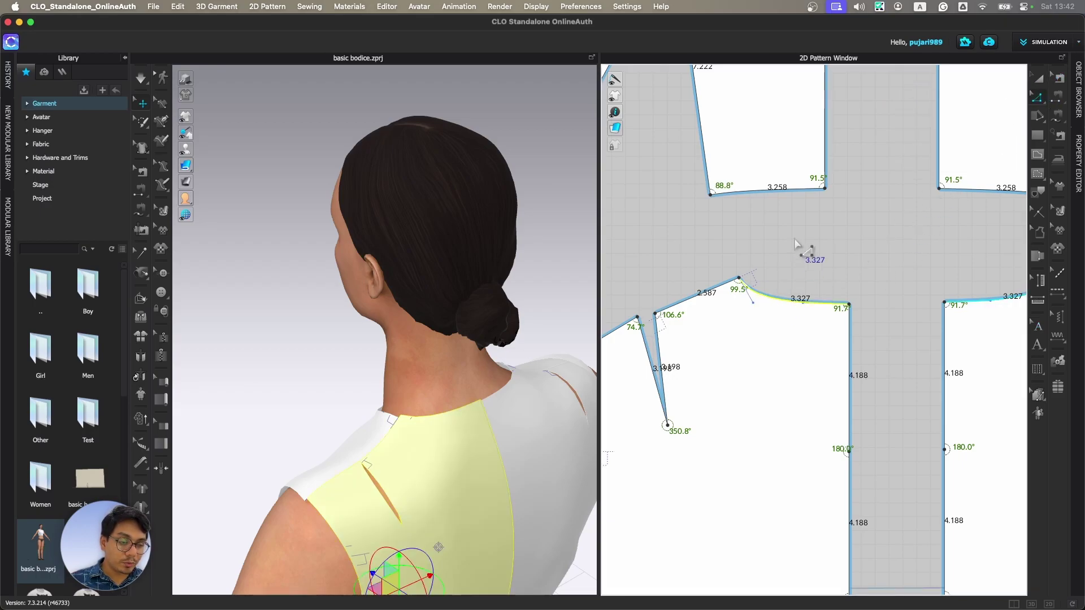
# - Split the rectangle's bottom edge between B and C with a point 3.3 in from corner B
pyautogui.scroll(-3, 797, 243)
pyautogui.scroll(4, 805, 366)
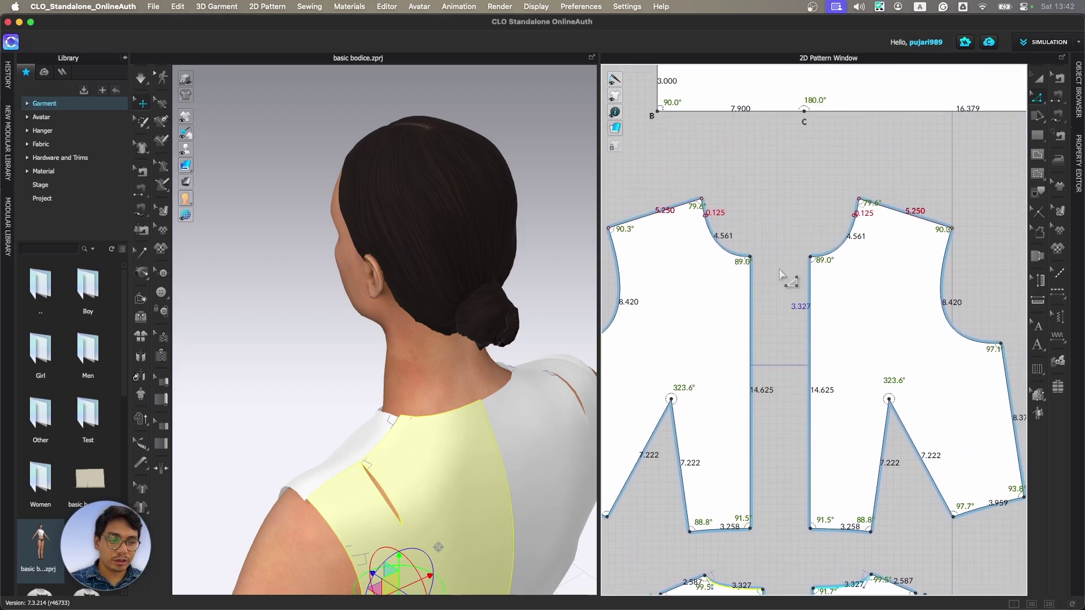
pyautogui.moveTo(806, 366); pyautogui.dragTo(813, 341, button='middle')
pyautogui.scroll(4, 790, 344)
pyautogui.scroll(-3, 789, 342)
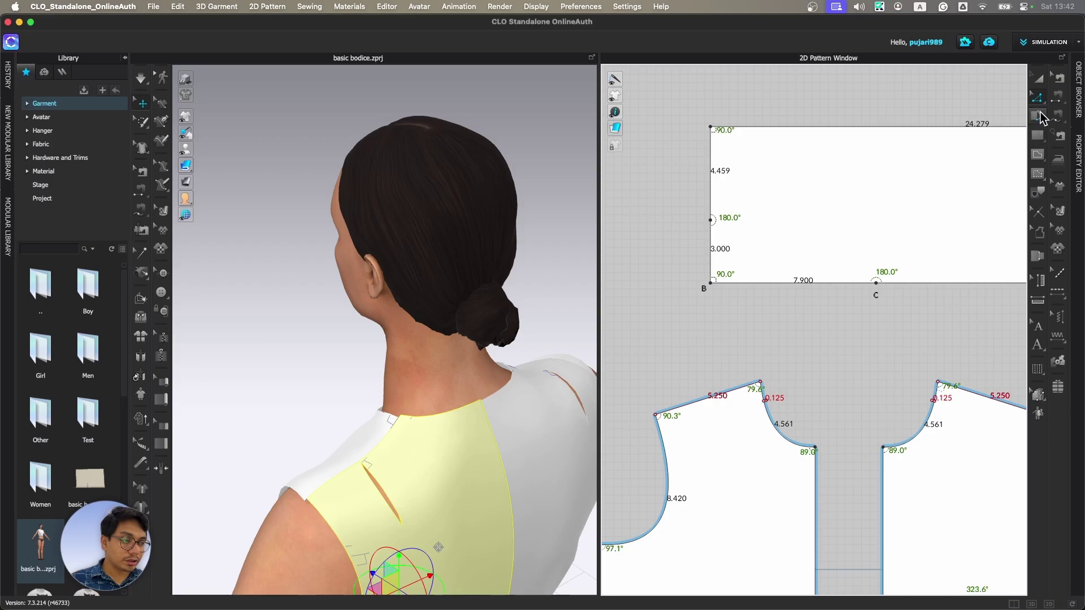
pyautogui.click(1041, 102)
pyautogui.click(1016, 158)
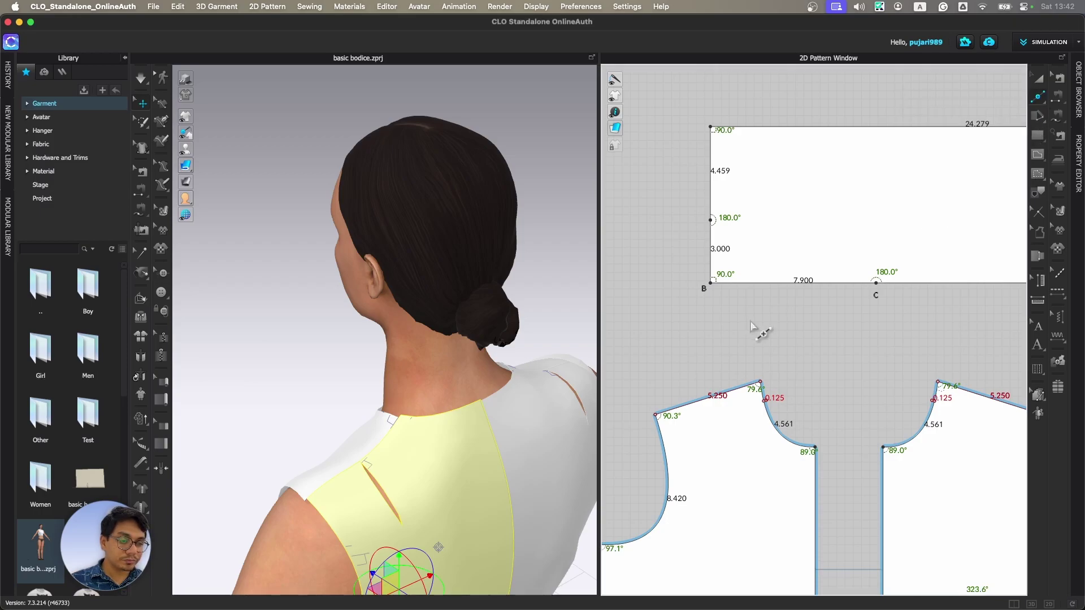
pyautogui.rightClick(775, 282)
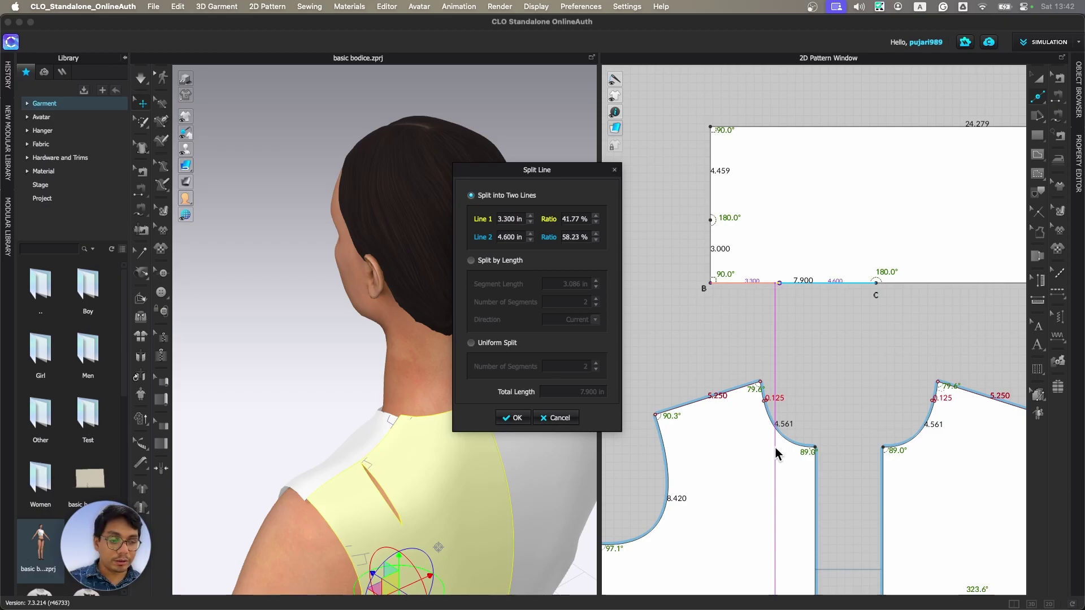
pyautogui.click(513, 418)
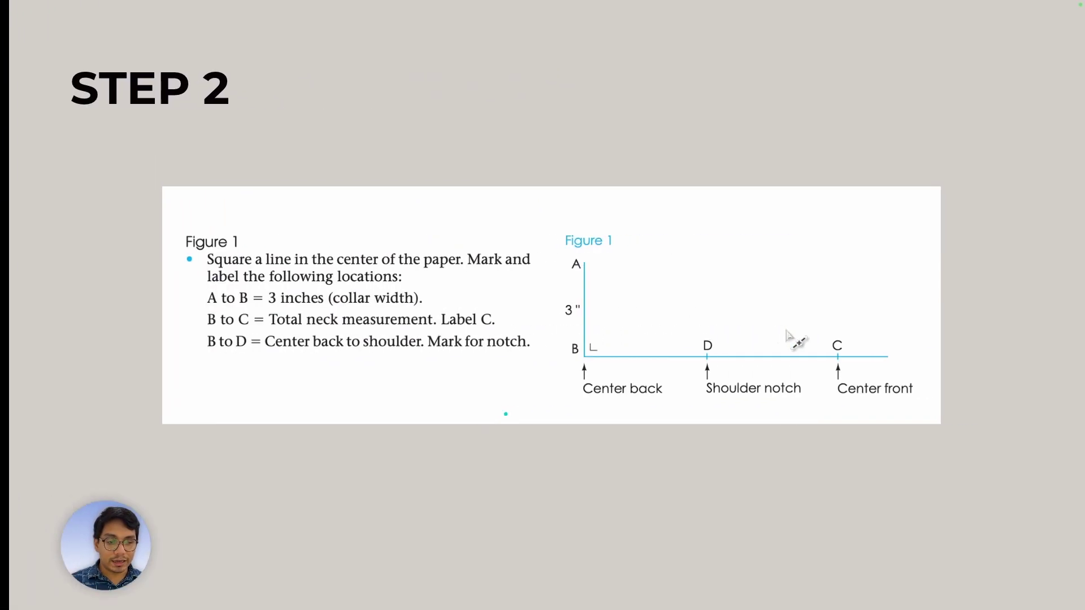
# - Compare the Step 2 and Step 3 collar drafting instructions on the presentation slides
pyautogui.click(798, 298)
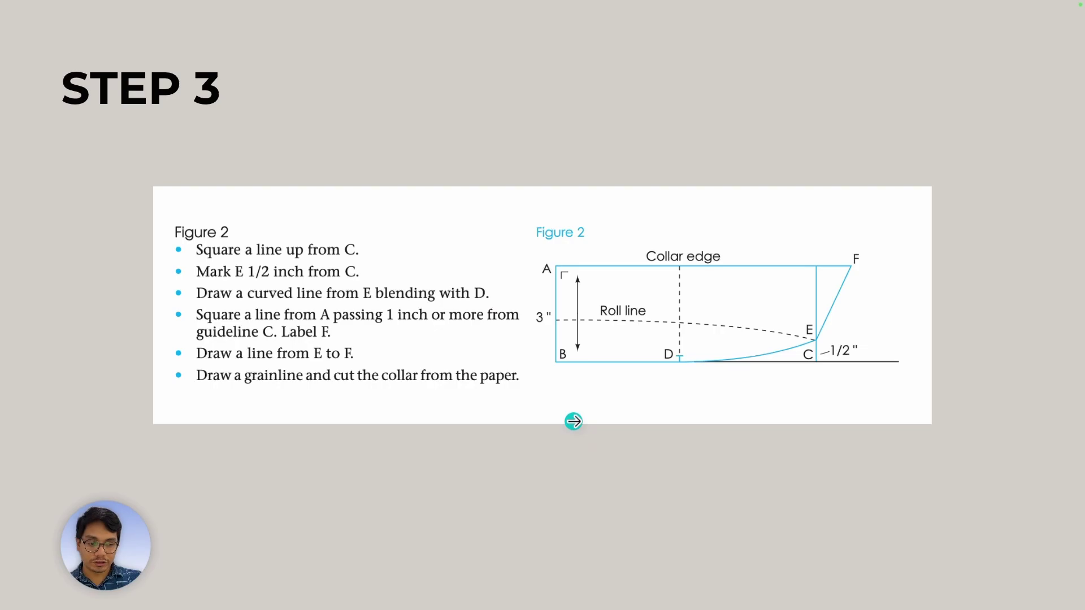
pyautogui.press('Left')
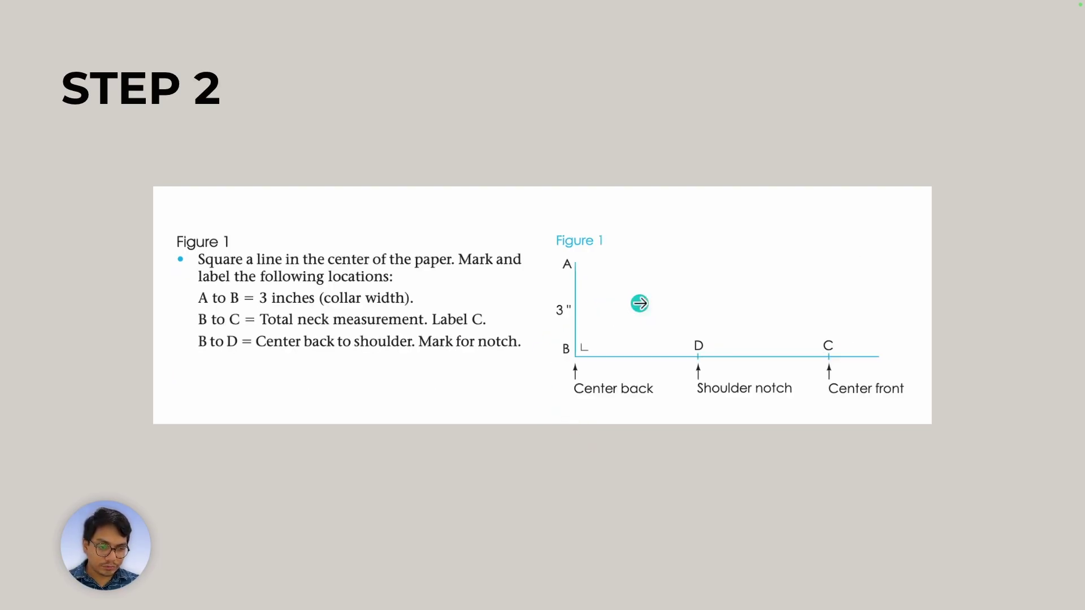
pyautogui.press('Right')
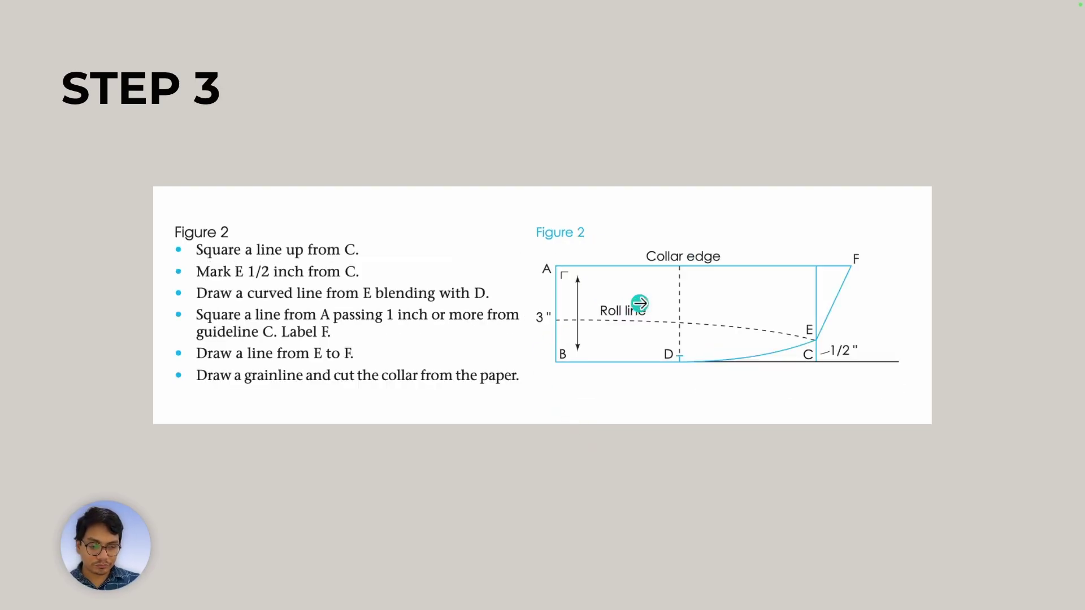
pyautogui.press('Left')
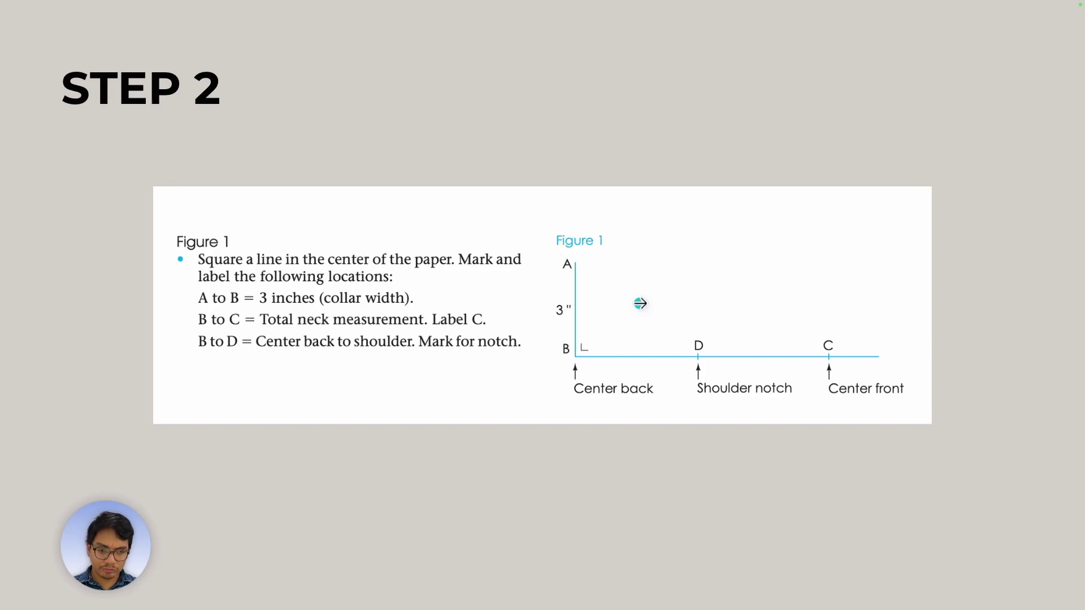
pyautogui.click(640, 303)
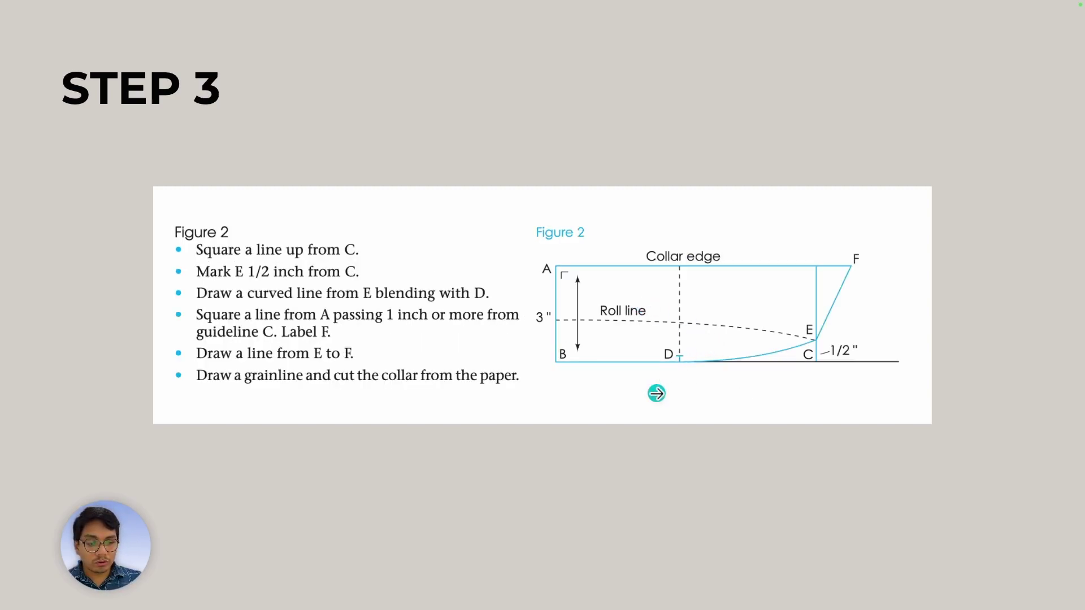
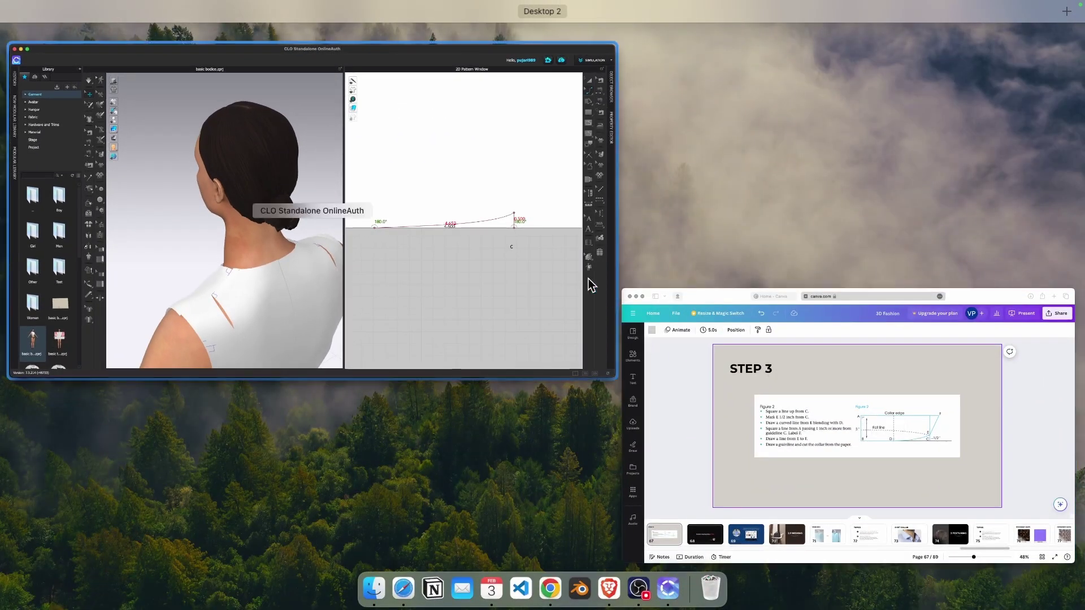
# - Switch to the Canva presentation, consult the Step 3 collar figure full screen, and return to CLO
pyautogui.click(935, 453)
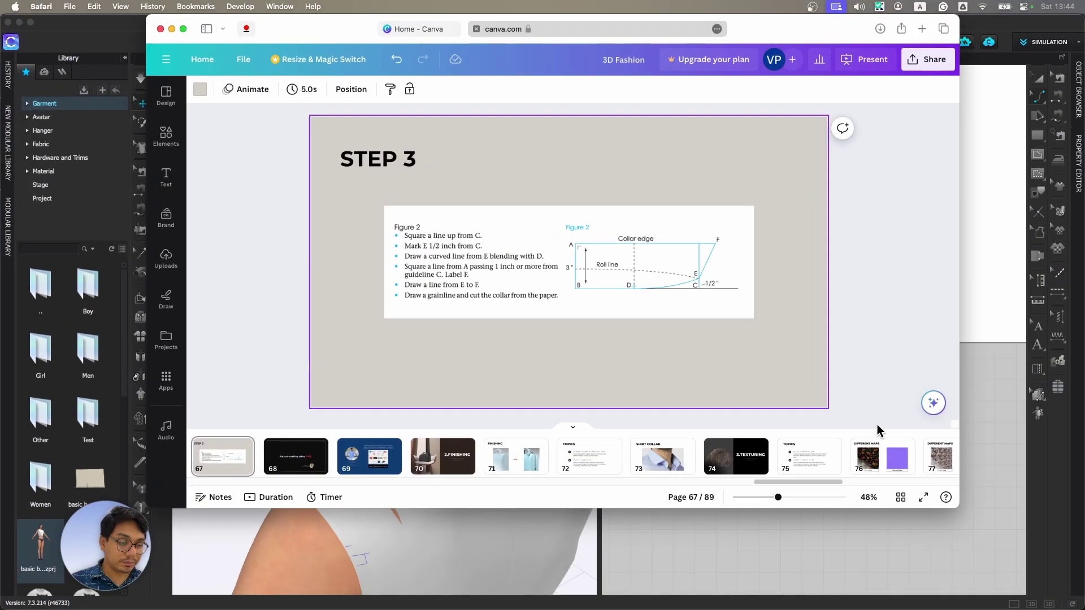
pyautogui.click(923, 496)
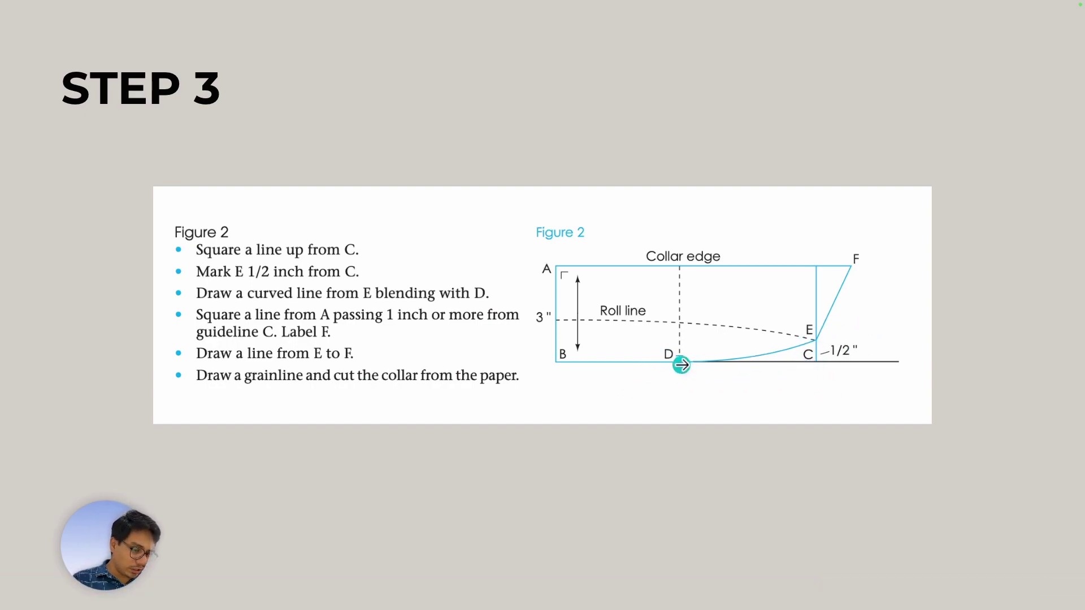
pyautogui.press('Escape')
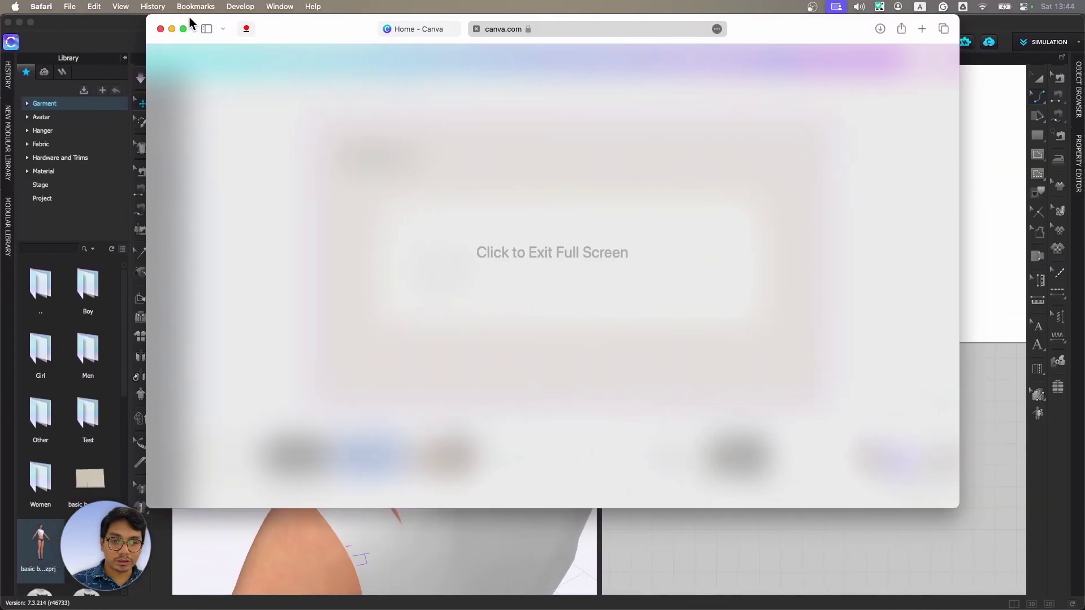
pyautogui.click(171, 29)
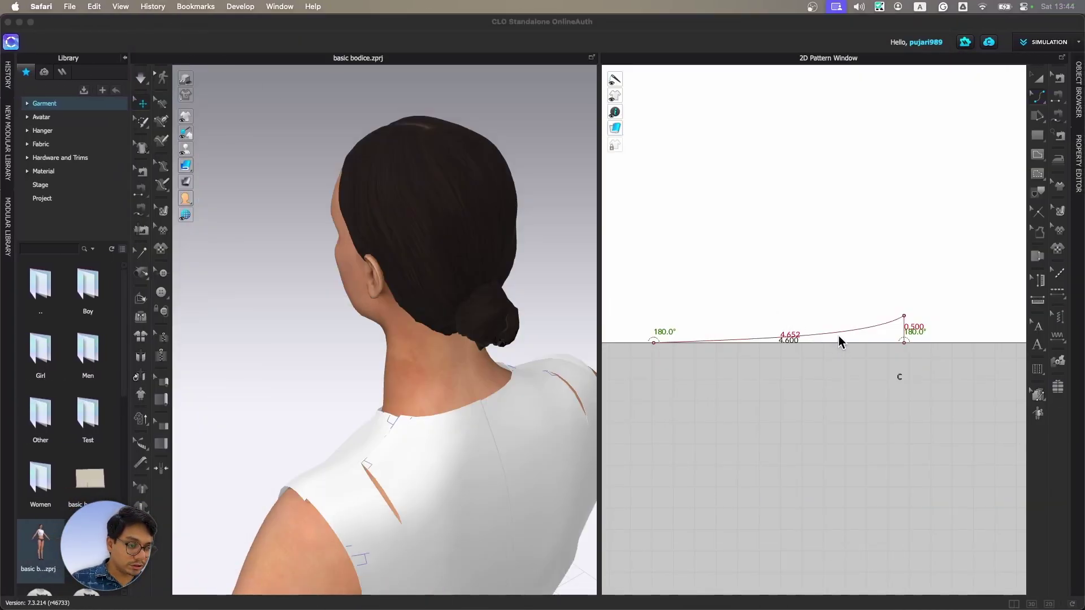
# - Reshape the internal collar curve with Edit Pattern by adjusting its handle at the end 0.5 in above point C
pyautogui.scroll(5, 902, 331)
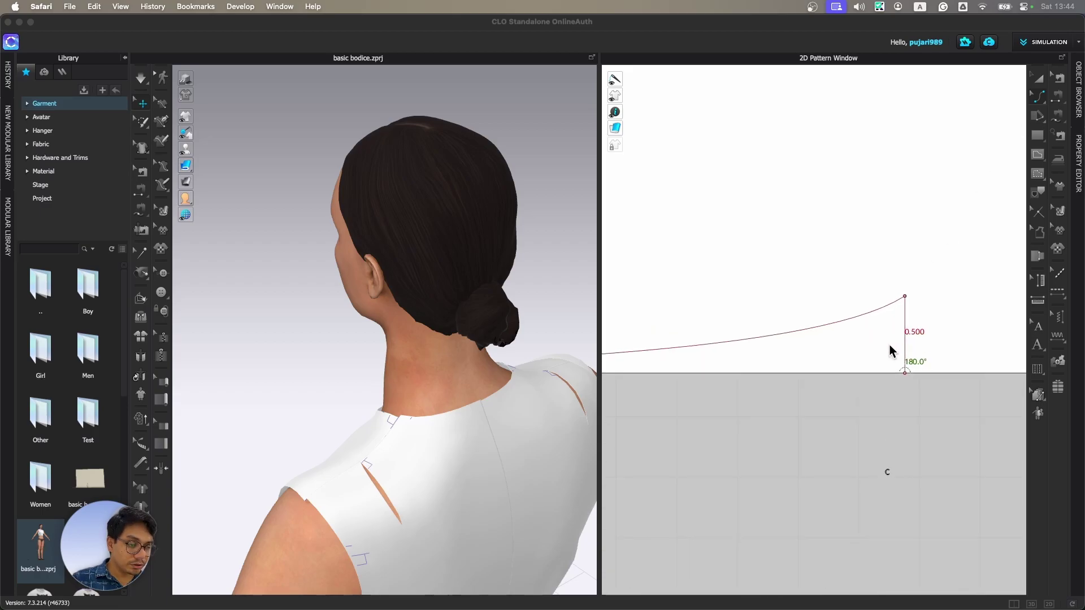
pyautogui.click(829, 334)
pyautogui.click(1034, 97)
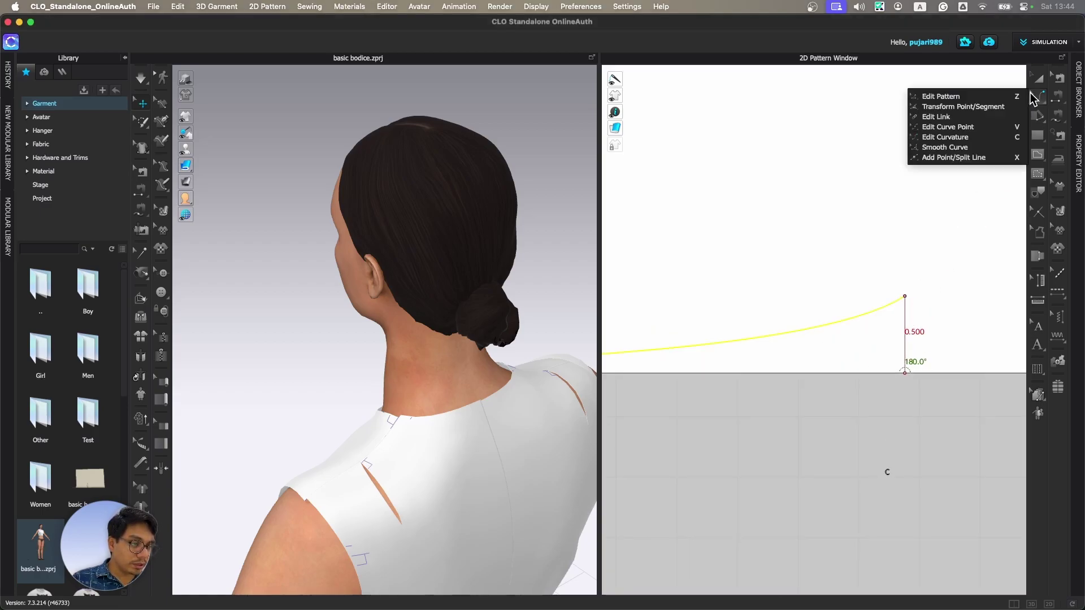
pyautogui.click(1007, 95)
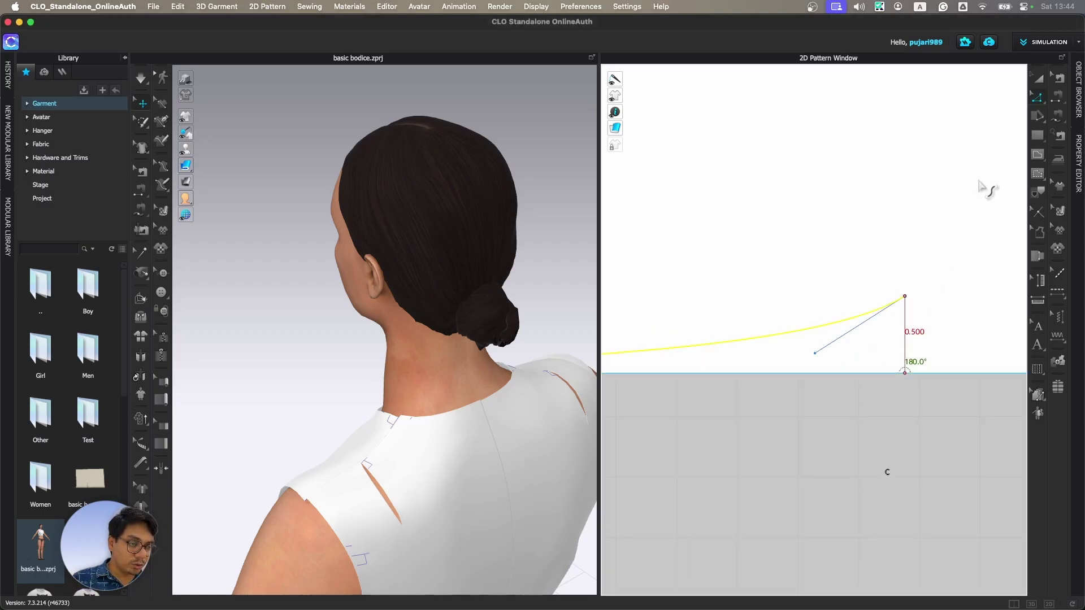
pyautogui.click(904, 295)
pyautogui.click(773, 386)
pyautogui.moveTo(774, 390); pyautogui.dragTo(897, 359, button='middle')
pyautogui.scroll(-2, 858, 374)
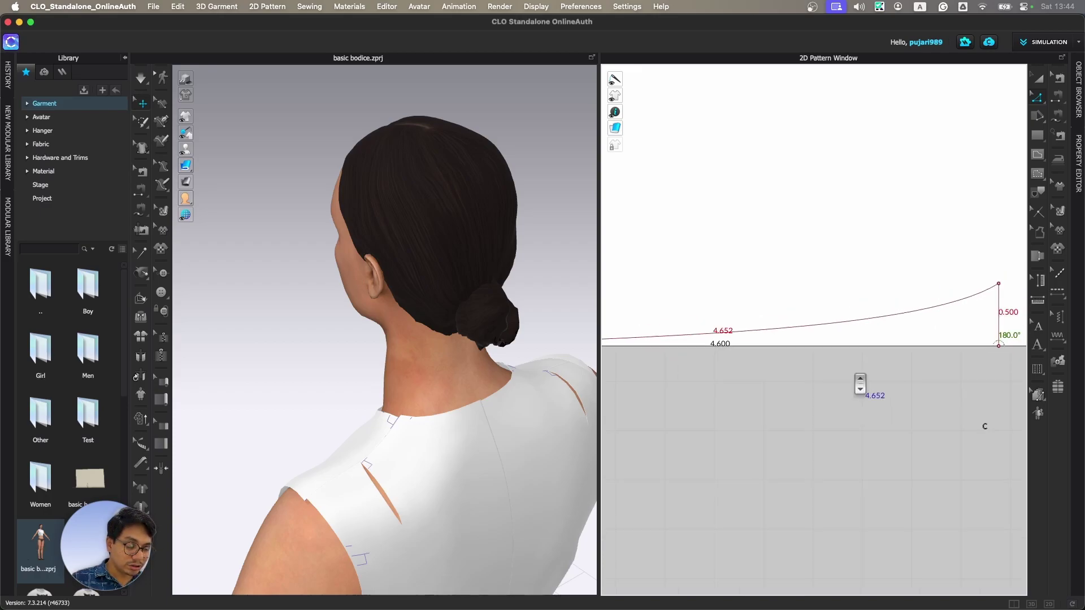
pyautogui.click(971, 302)
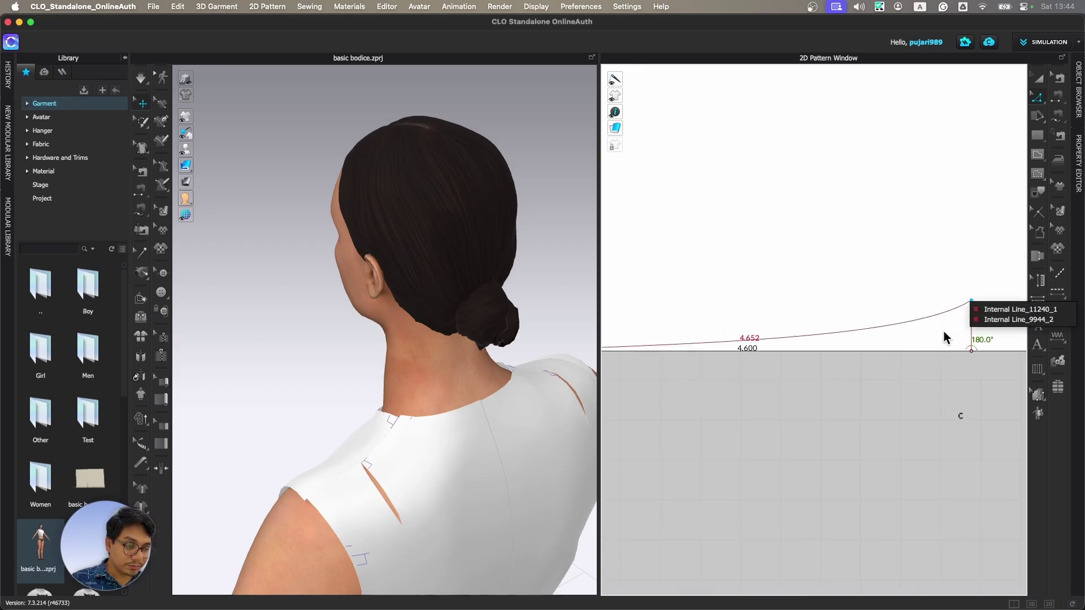
pyautogui.click(984, 310)
pyautogui.moveTo(912, 339); pyautogui.dragTo(862, 348)
# - Adjust the curve's handle at its other end, on the bottom edge, so it blends smoothly into that edge
pyautogui.moveTo(773, 370); pyautogui.dragTo(882, 338, button='middle')
pyautogui.click(808, 357)
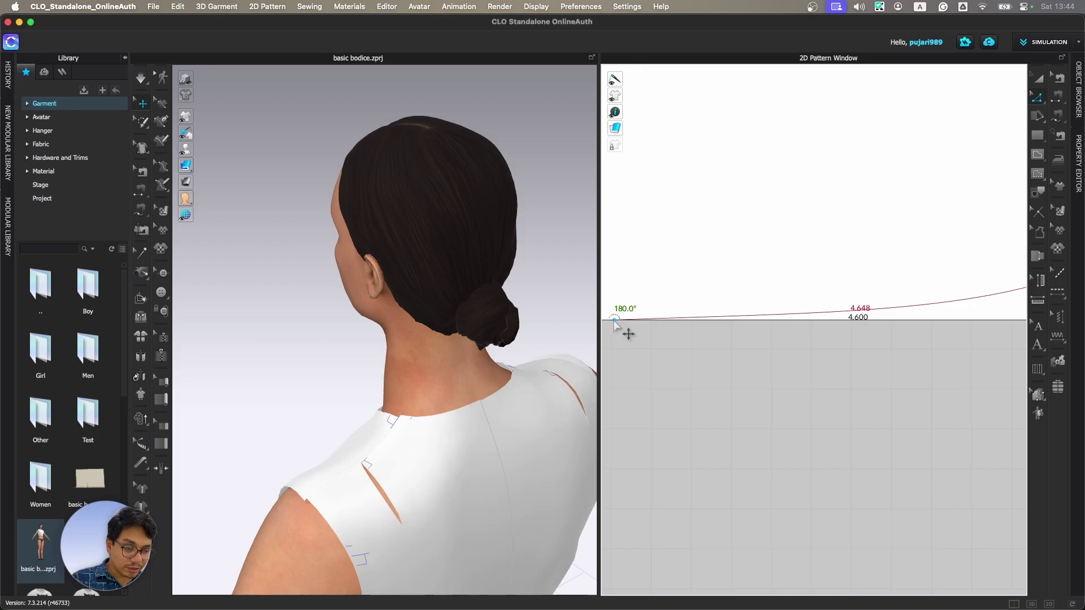
pyautogui.click(615, 322)
pyautogui.click(687, 327)
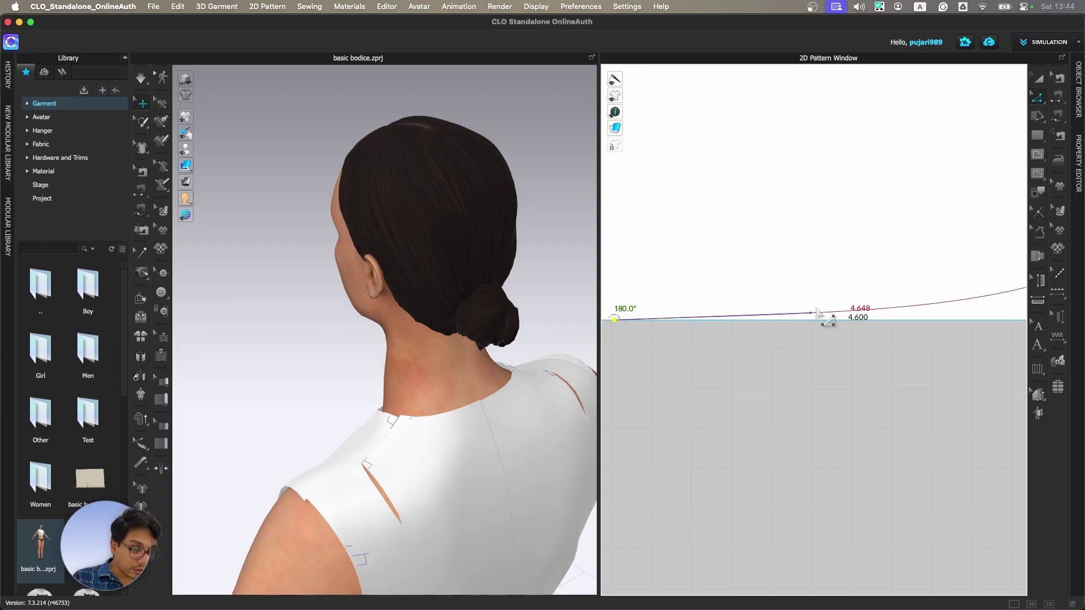
pyautogui.moveTo(811, 314); pyautogui.dragTo(847, 339)
pyautogui.scroll(-3, 862, 421)
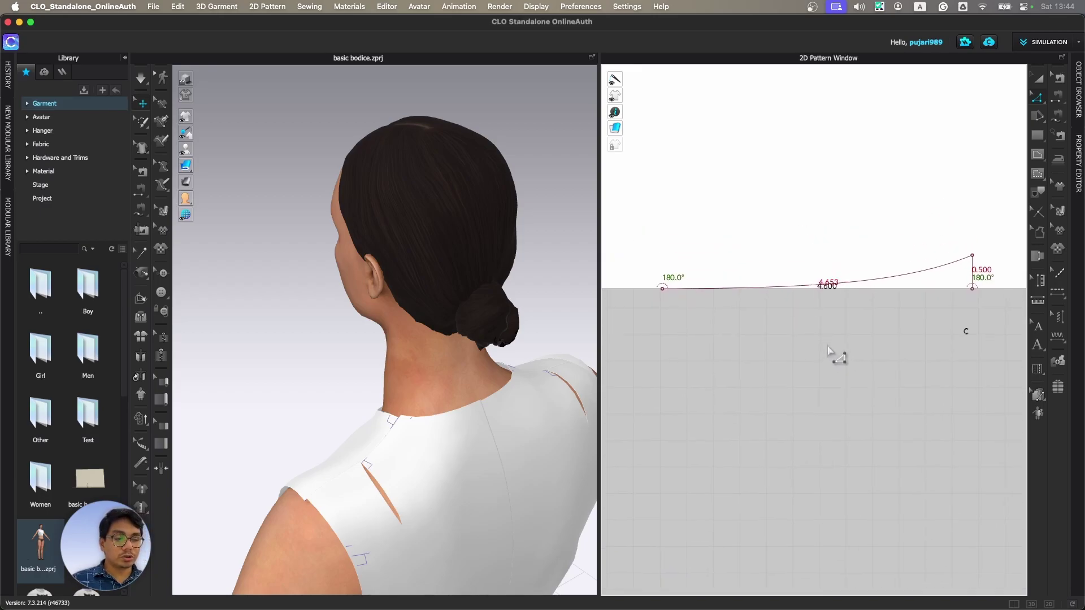
# - Draw a vertical internal line about 5.7 in long straight up from point C
pyautogui.scroll(-4, 831, 423)
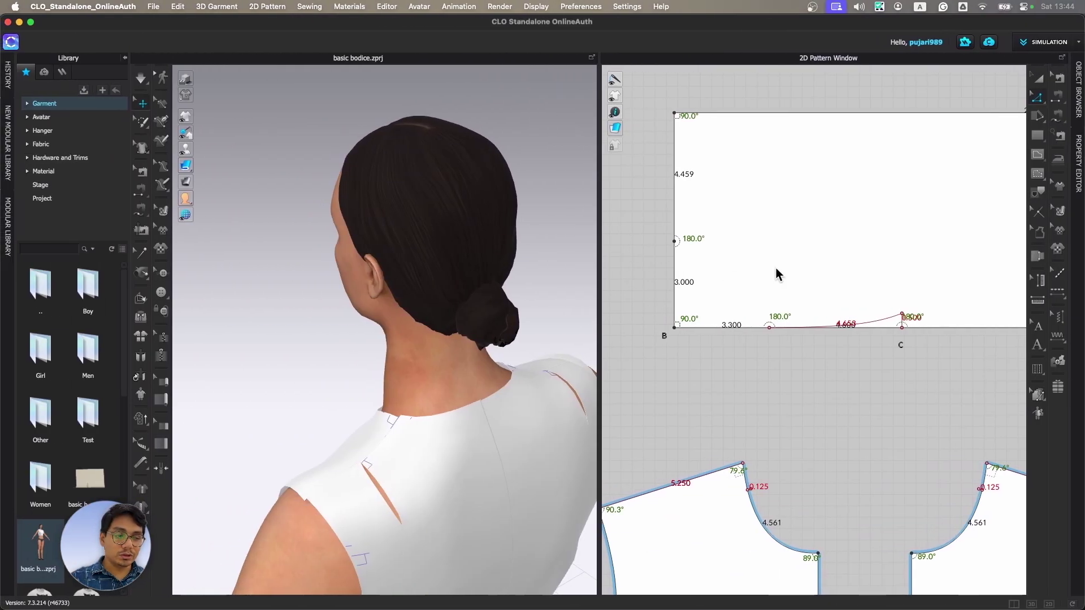
pyautogui.scroll(2, 775, 273)
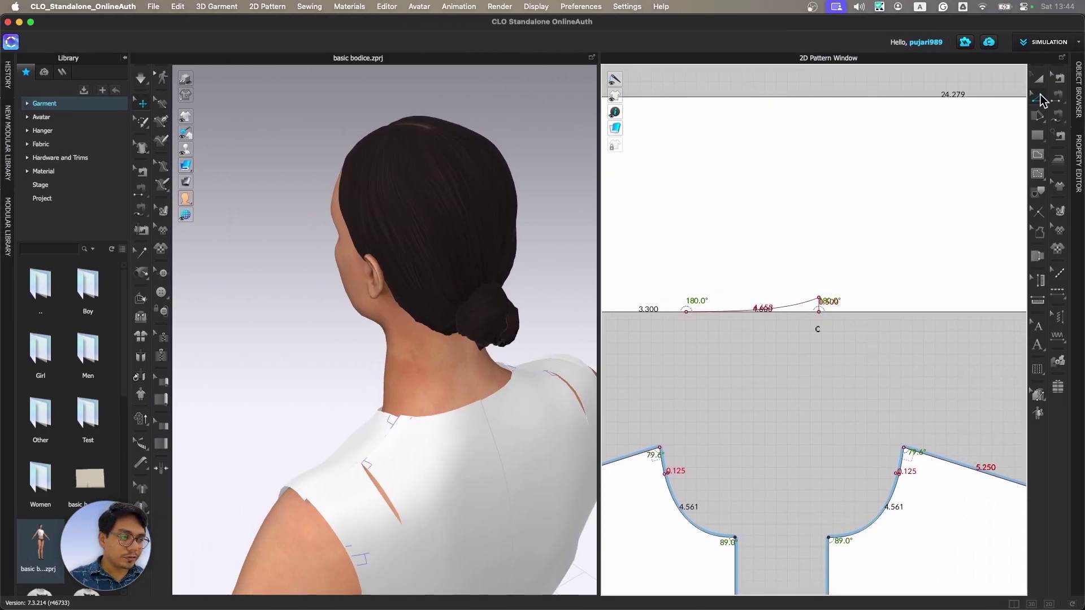
pyautogui.click(1042, 160)
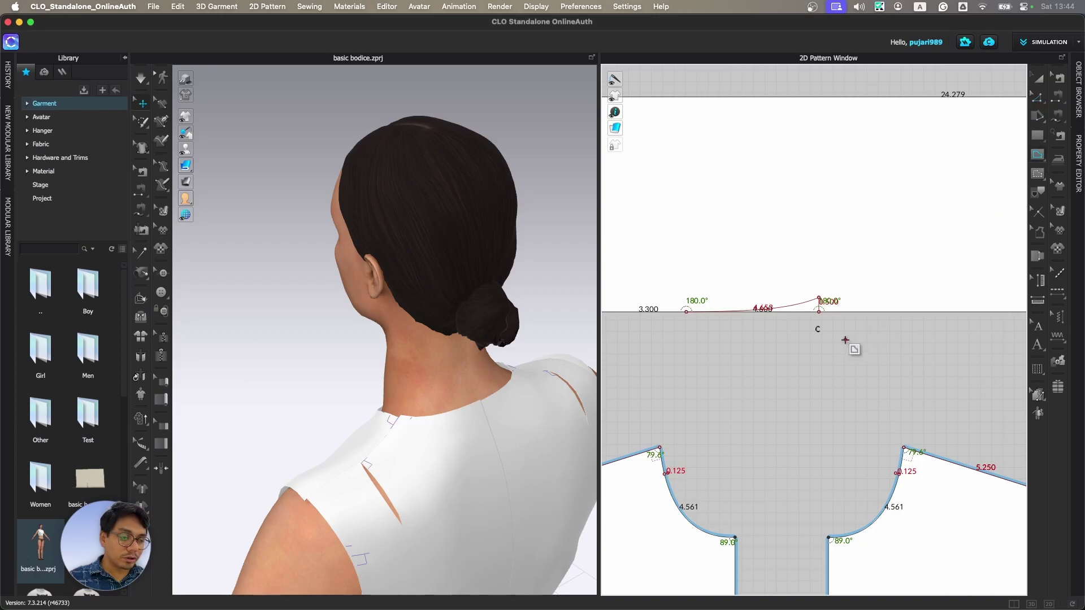
pyautogui.click(819, 311)
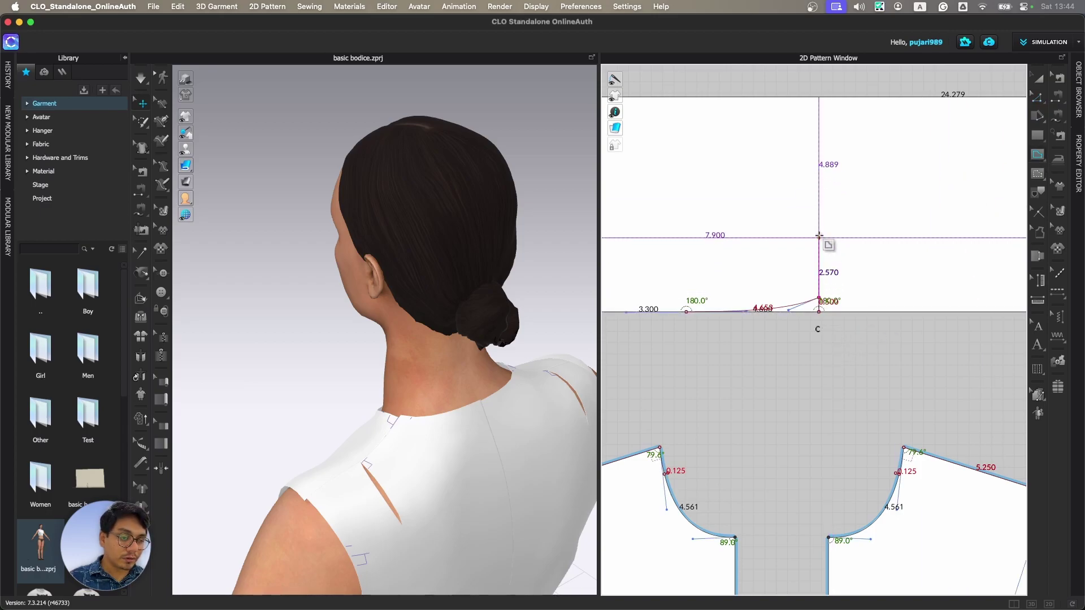
pyautogui.doubleClick(820, 149)
# - Draw a horizontal internal line from the point 3 in above B to the vertical line above C
pyautogui.moveTo(753, 278); pyautogui.dragTo(899, 298, button='middle')
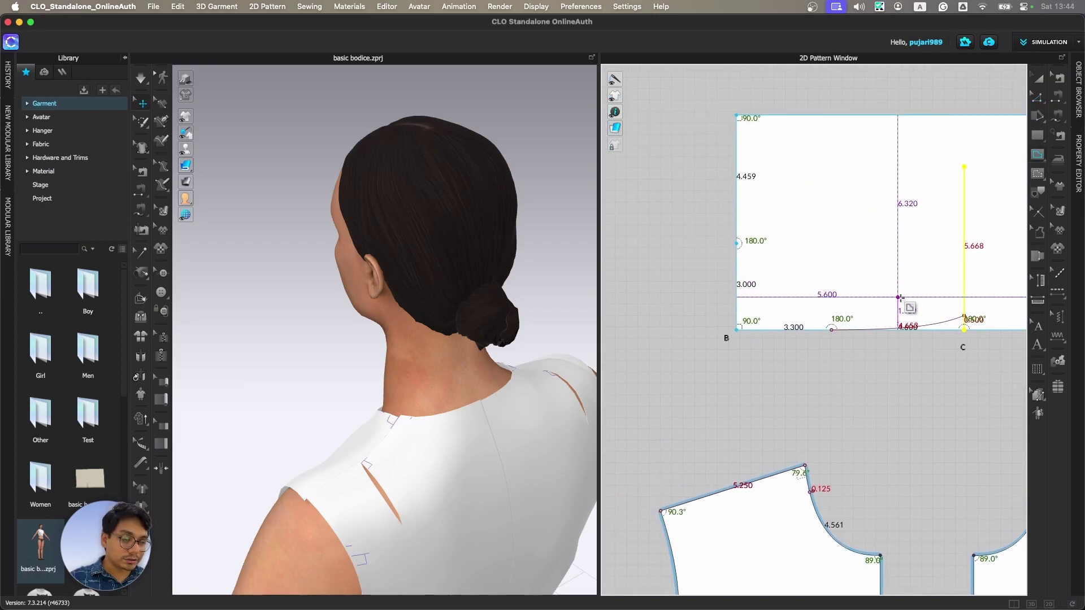
pyautogui.click(737, 244)
pyautogui.moveTo(919, 284); pyautogui.dragTo(767, 271, button='right')
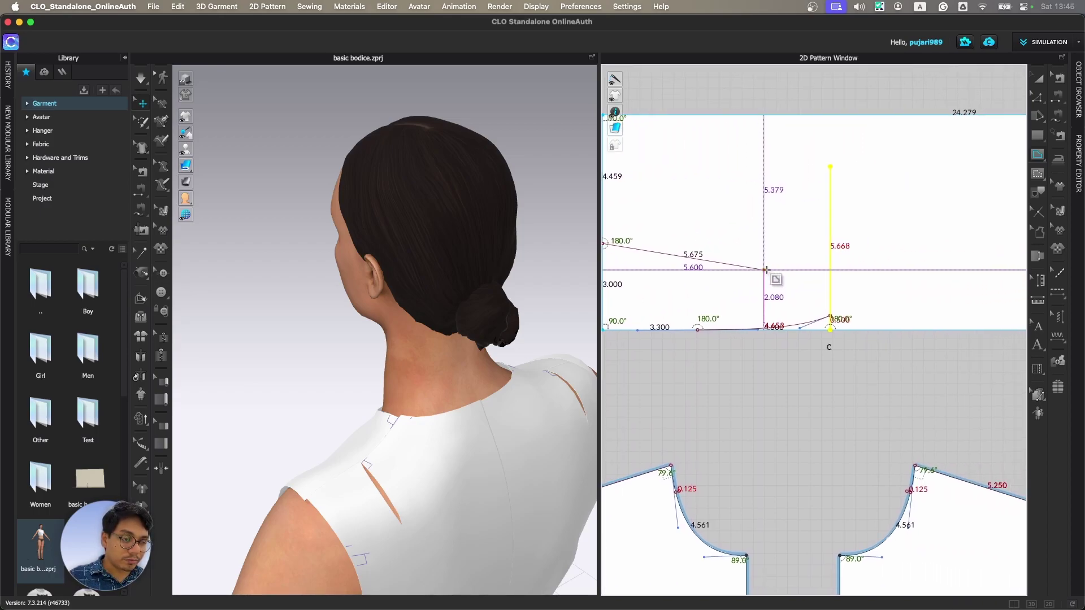
pyautogui.doubleClick(831, 243)
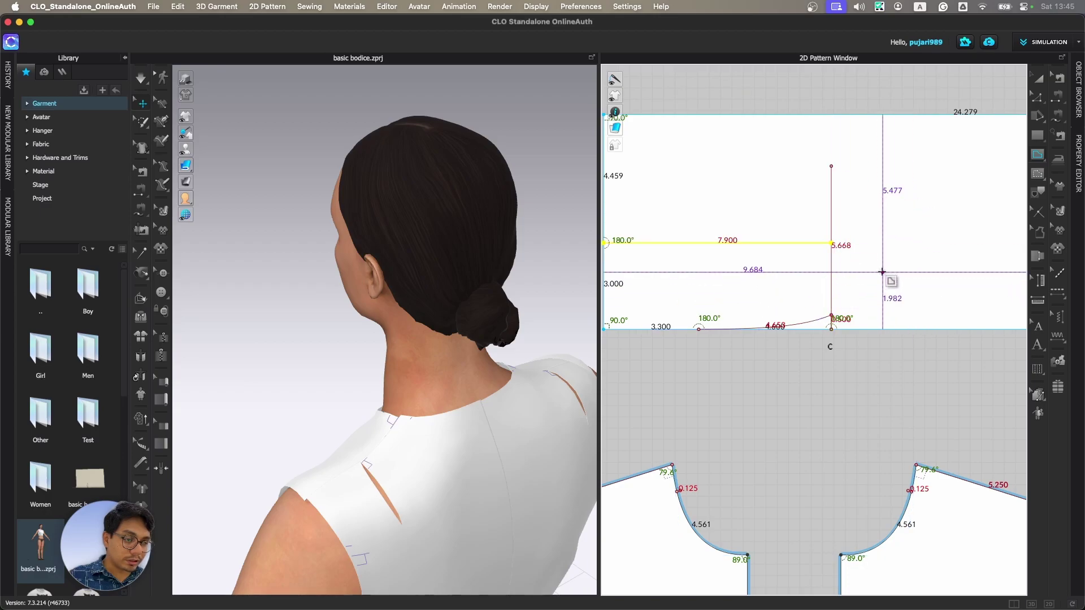
# - Draw an internal line extending 1 in horizontally beyond the vertical line, and slant it down to the point 0.5 in above C
pyautogui.scroll(5, 873, 272)
pyautogui.moveTo(866, 269); pyautogui.dragTo(846, 361, button='right')
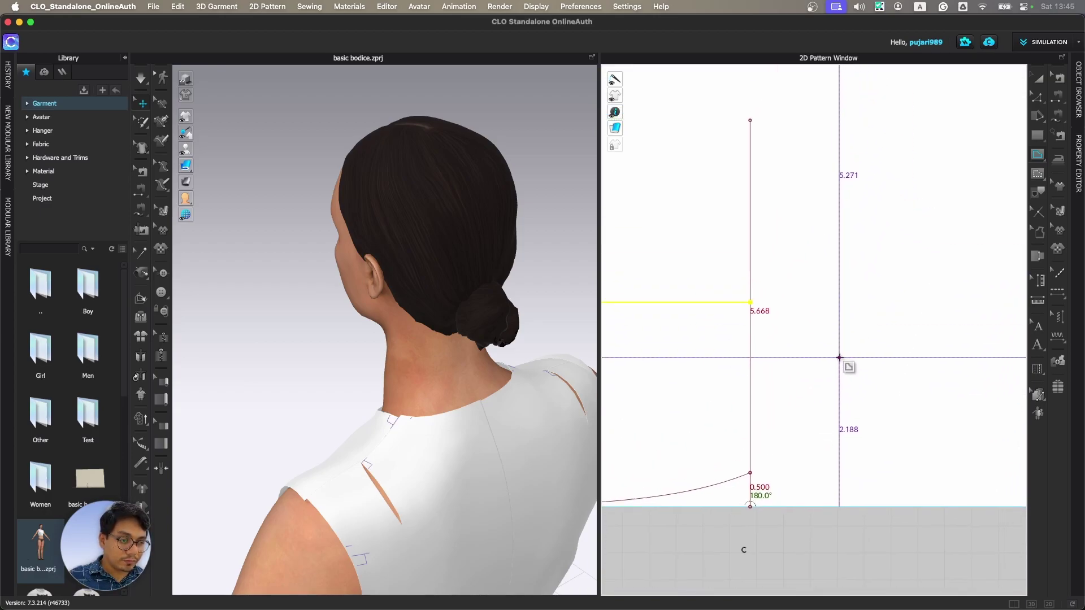
pyautogui.scroll(3, 809, 351)
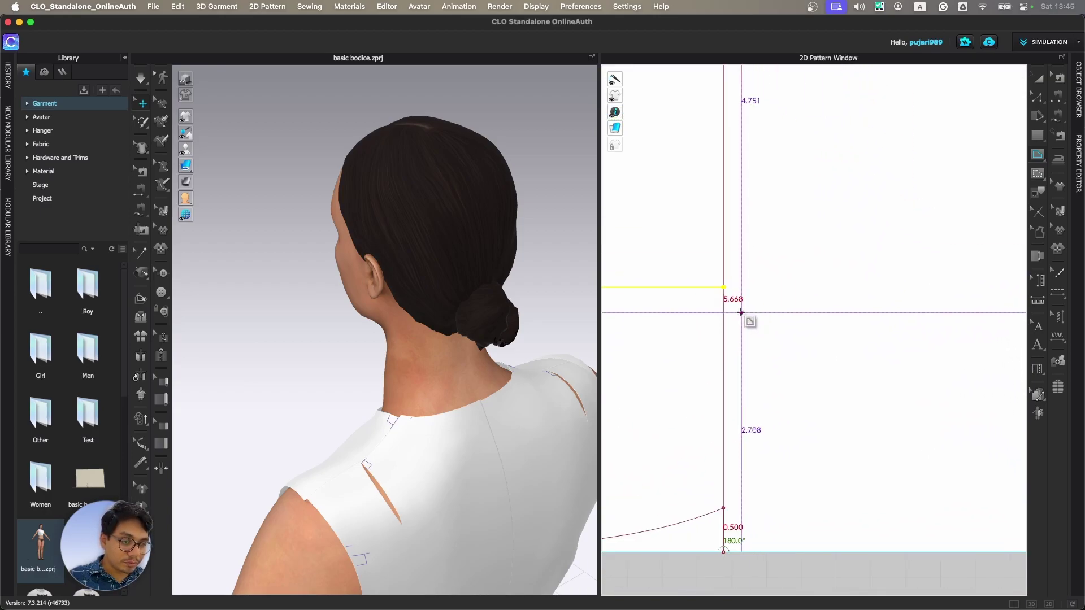
pyautogui.rightClick(791, 288)
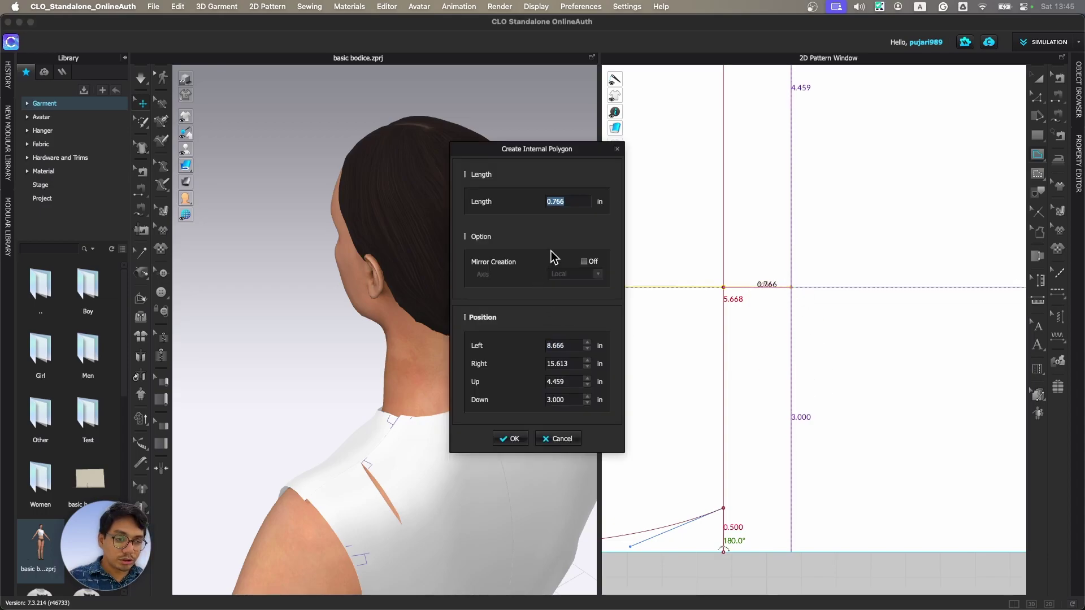
pyautogui.write('1')
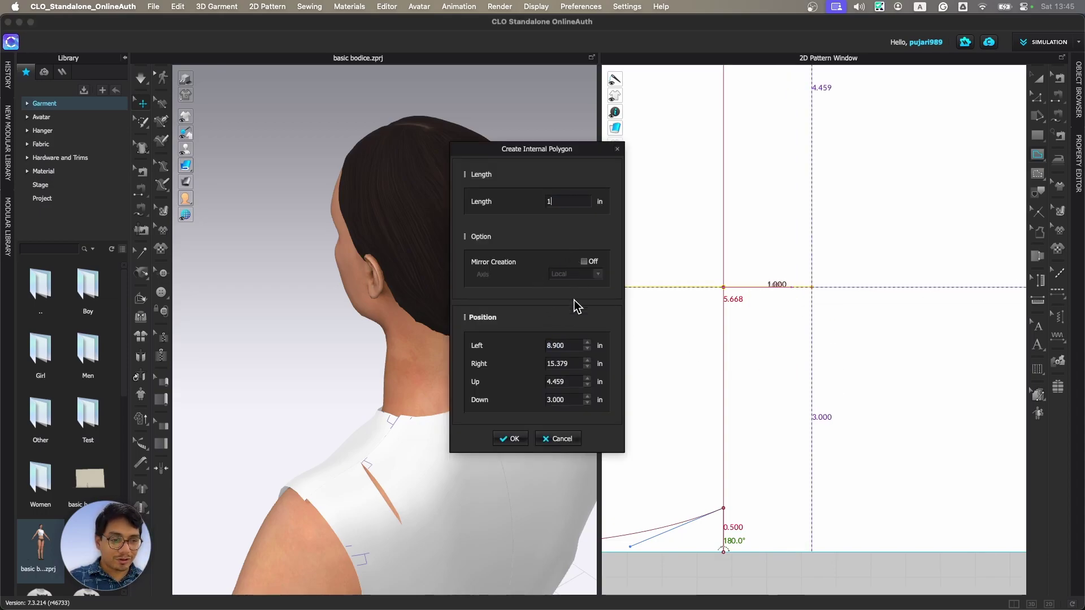
pyautogui.click(511, 440)
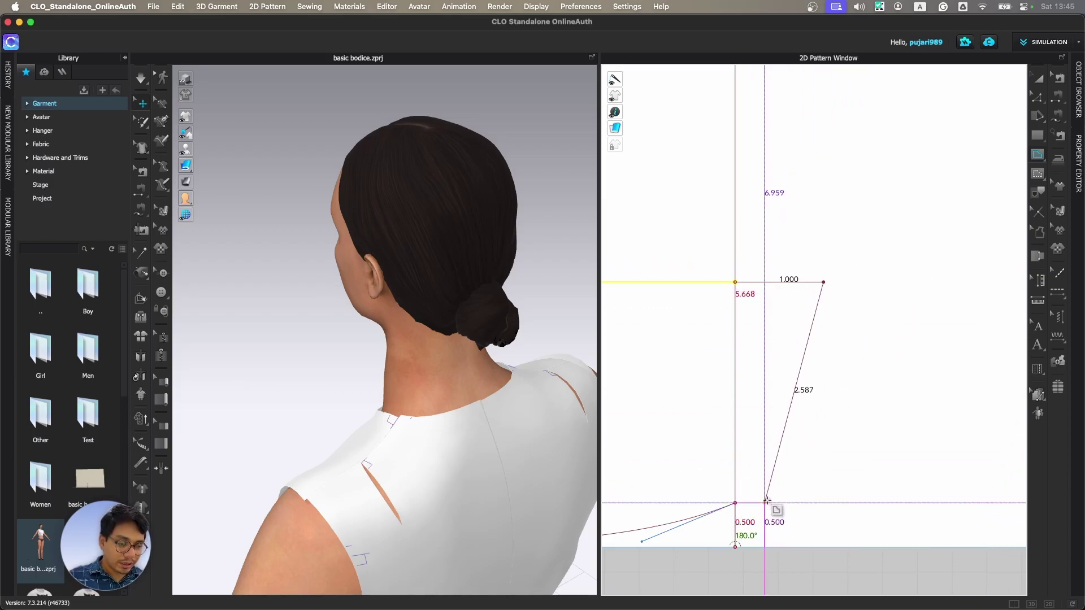
pyautogui.click(735, 504)
pyautogui.scroll(-2, 822, 508)
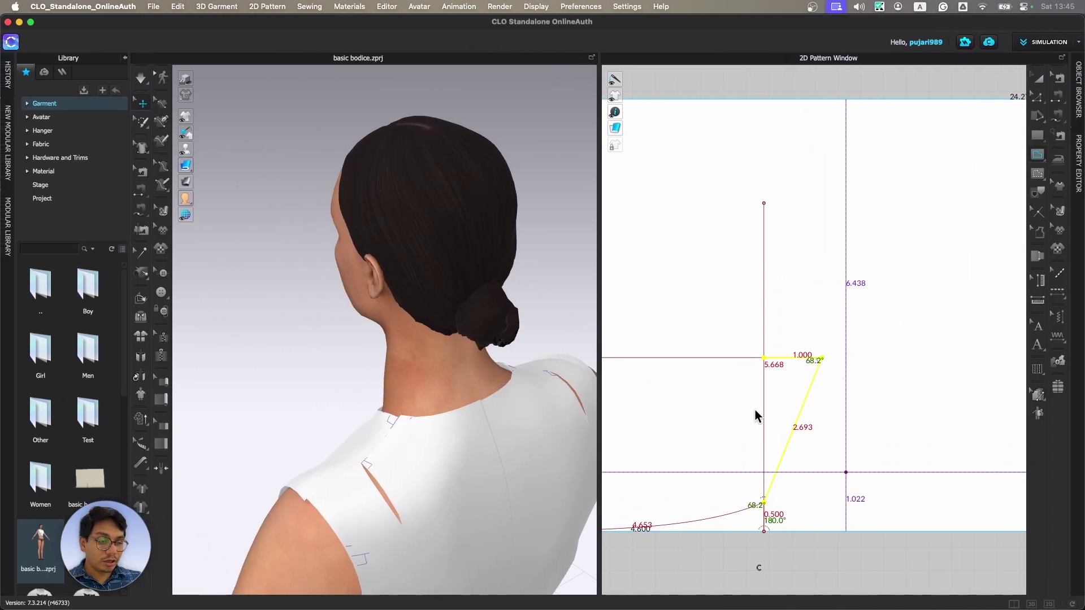
# - Split the 3 in segment above B to add a point 1.3 in above B
pyautogui.scroll(4, 916, 276)
pyautogui.moveTo(914, 275); pyautogui.dragTo(838, 343, button='middle')
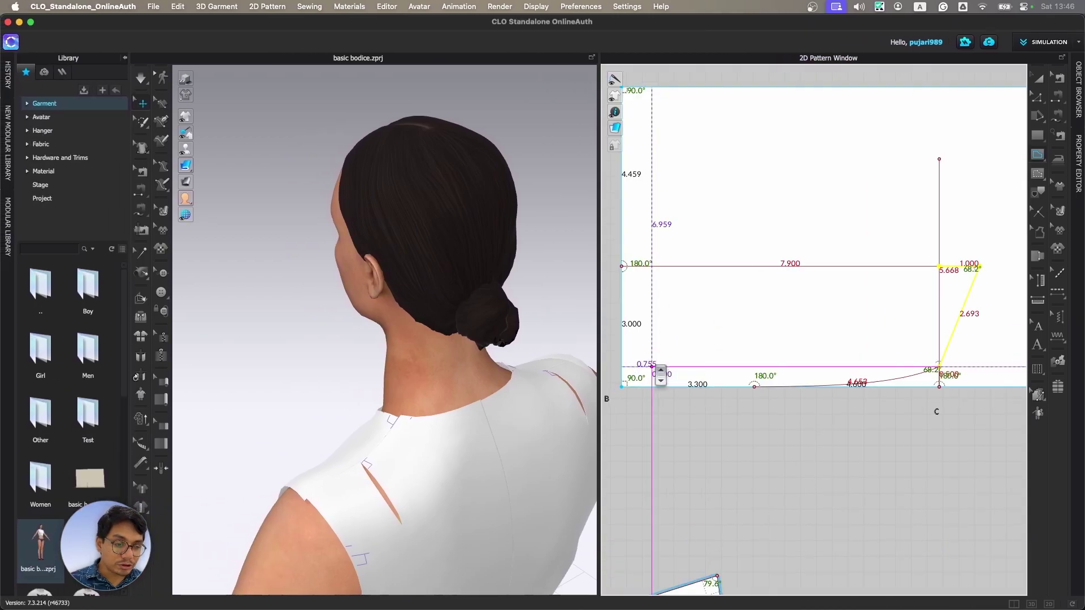
pyautogui.scroll(3, 651, 367)
pyautogui.moveTo(633, 366); pyautogui.dragTo(744, 366, button='middle')
pyautogui.click(1040, 100)
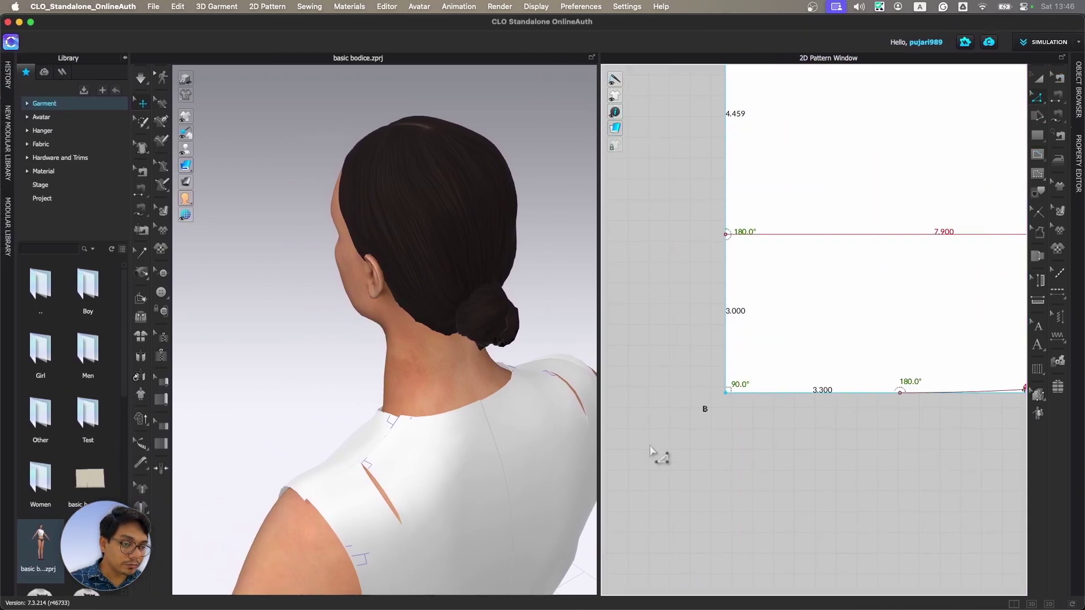
pyautogui.scroll(3, 698, 390)
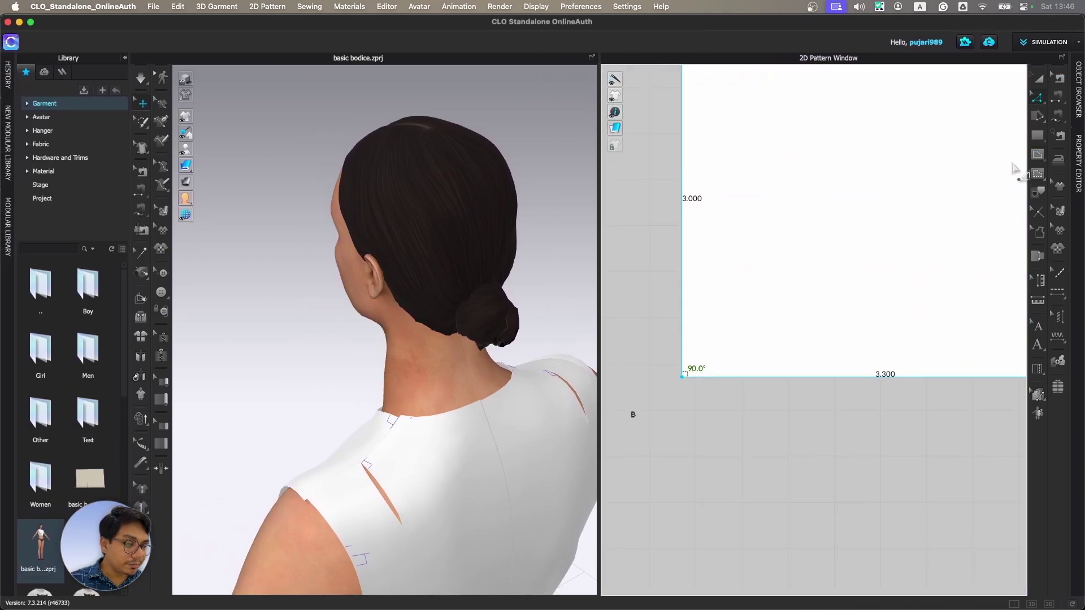
pyautogui.moveTo(716, 285); pyautogui.dragTo(739, 349, button='right')
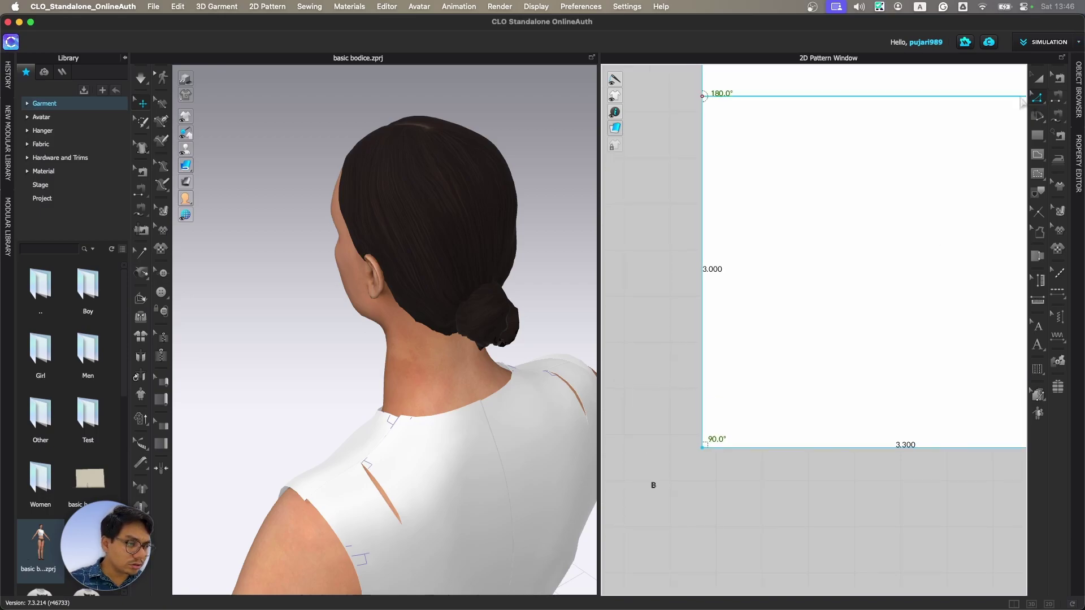
pyautogui.click(1038, 99)
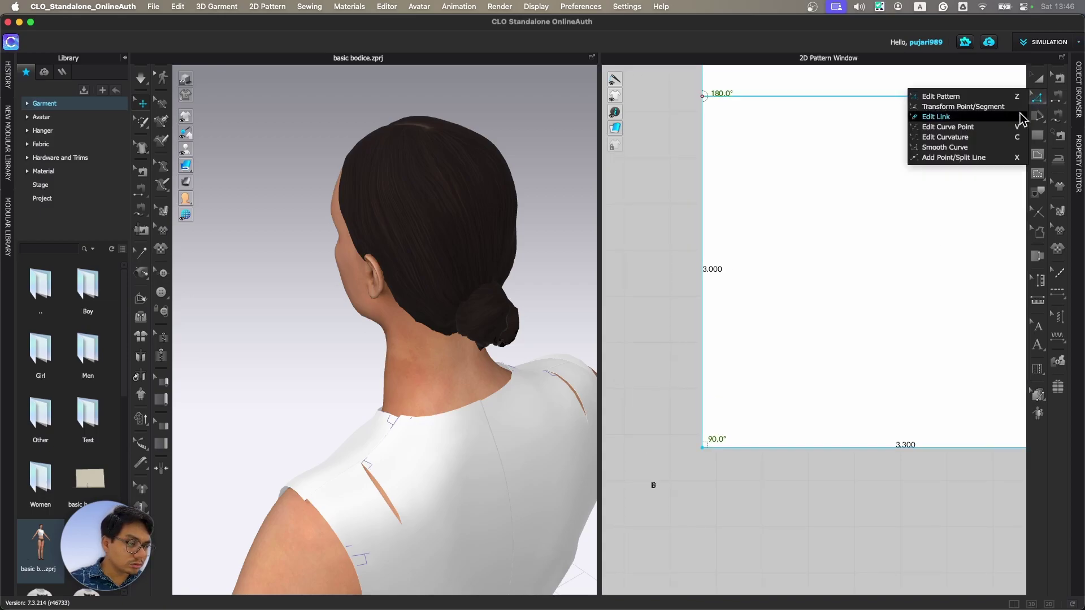
pyautogui.click(976, 158)
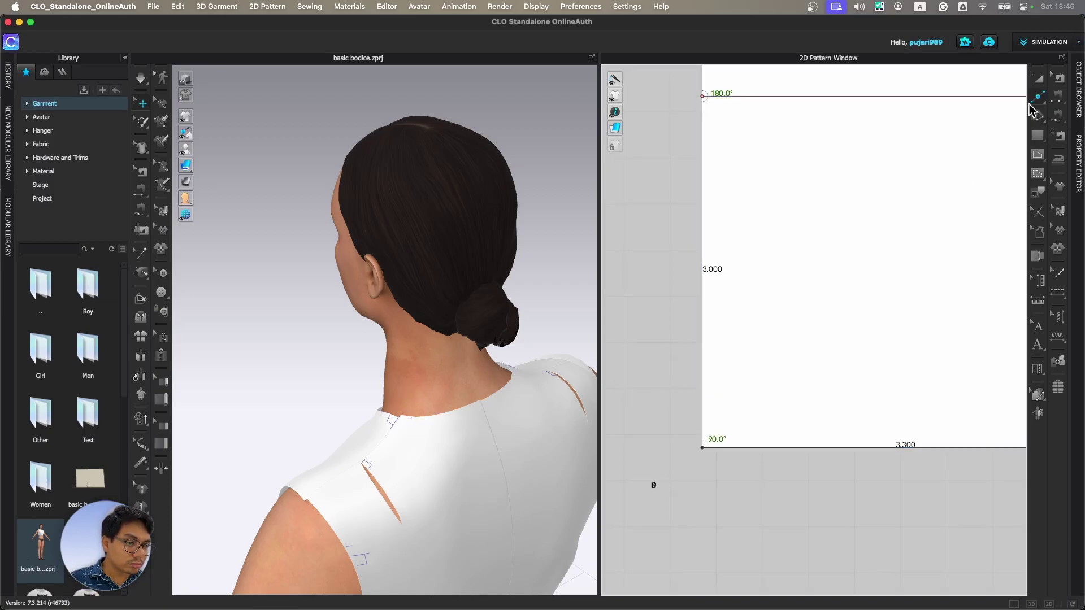
pyautogui.rightClick(704, 281)
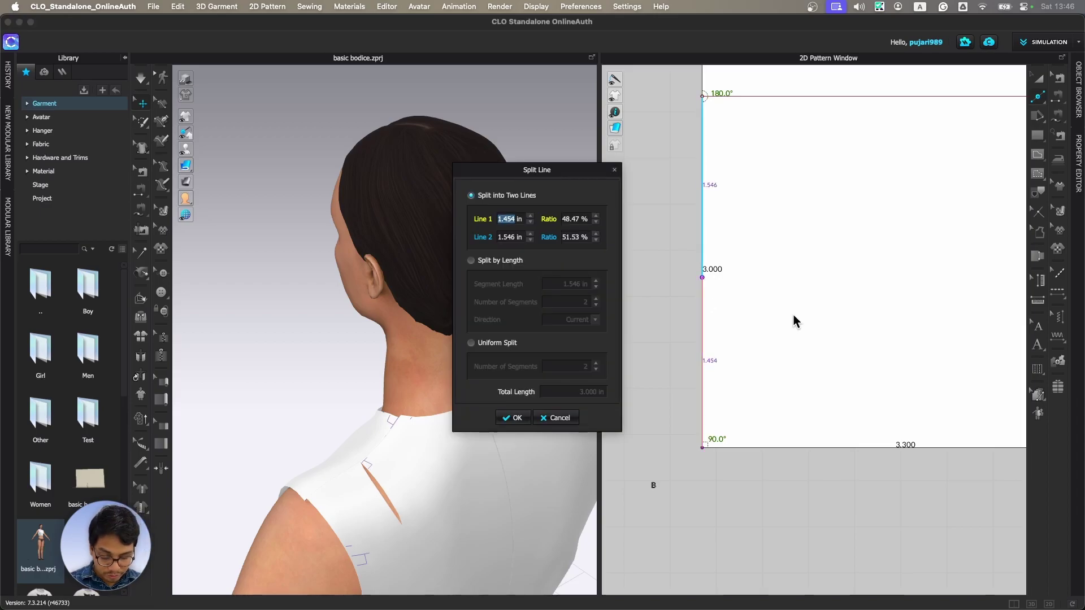
pyautogui.write('1.3')
pyautogui.press('Return')
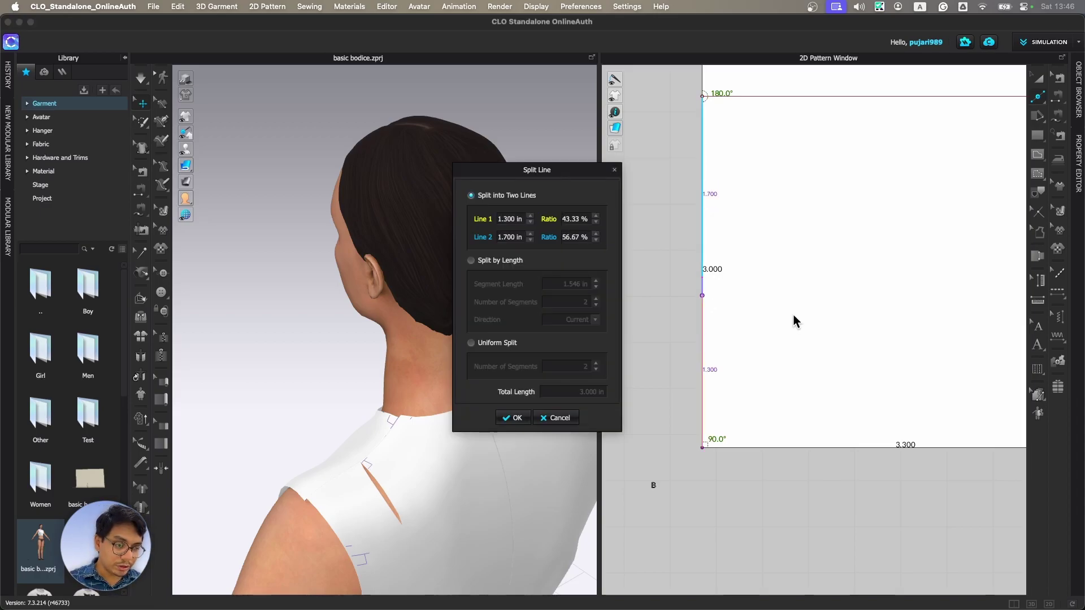
pyautogui.click(516, 418)
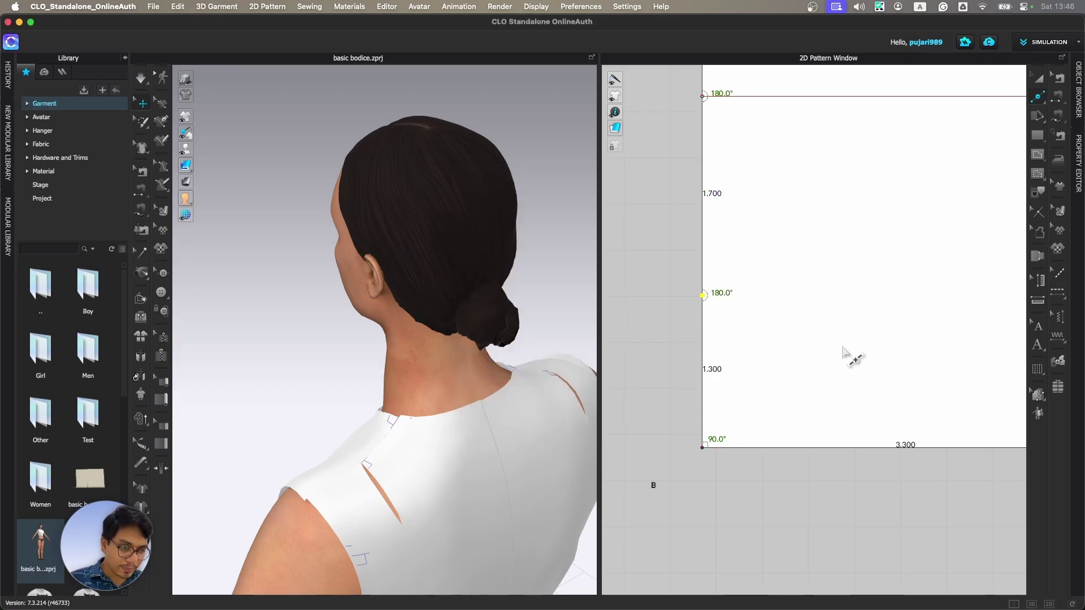
# - Draw an internal line from the point 1.3 in above B to the point 0.5 in above C and bend it upward into a curve
pyautogui.scroll(-5, 848, 356)
pyautogui.scroll(-2, 673, 345)
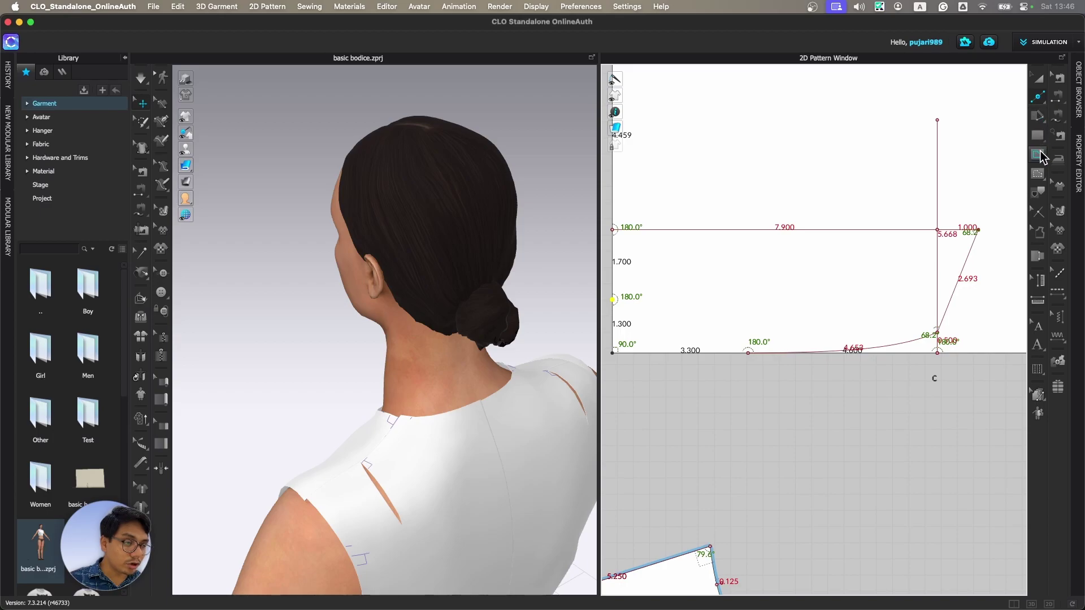
pyautogui.click(613, 299)
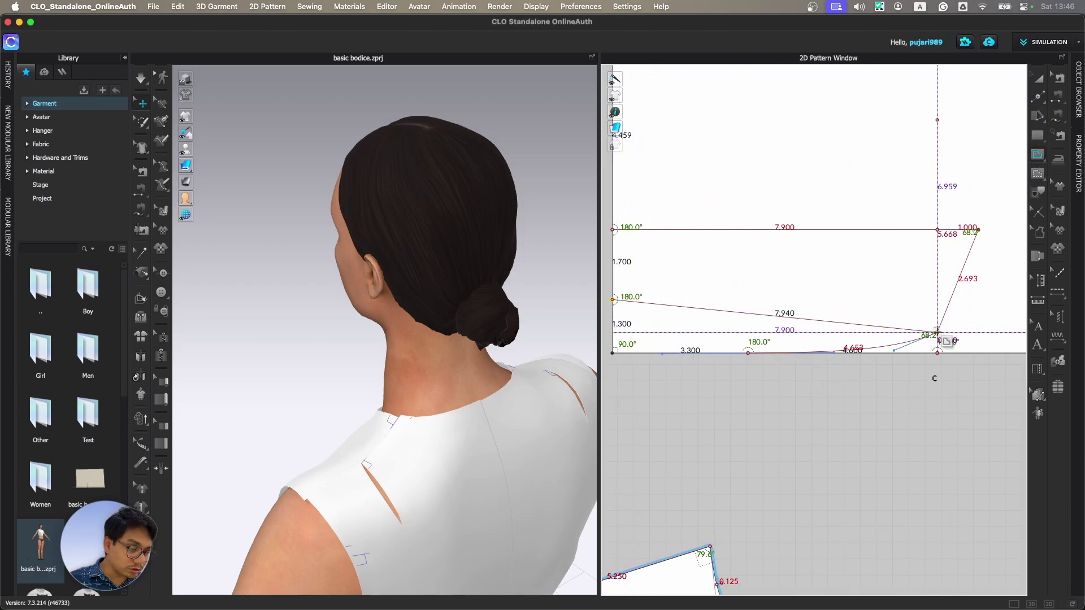
pyautogui.doubleClick(938, 333)
pyautogui.click(1036, 101)
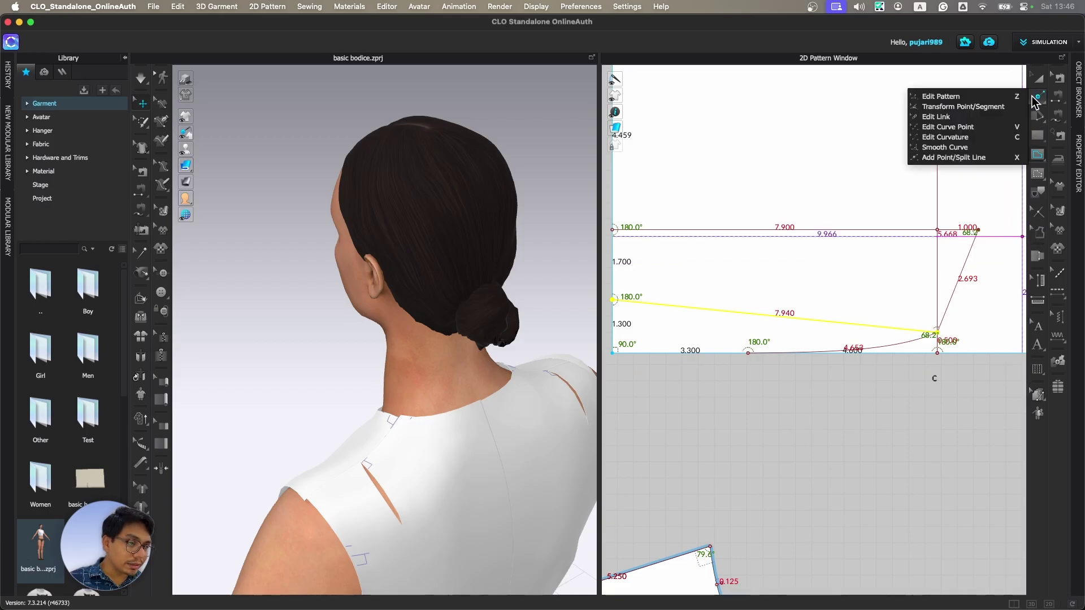
pyautogui.click(985, 131)
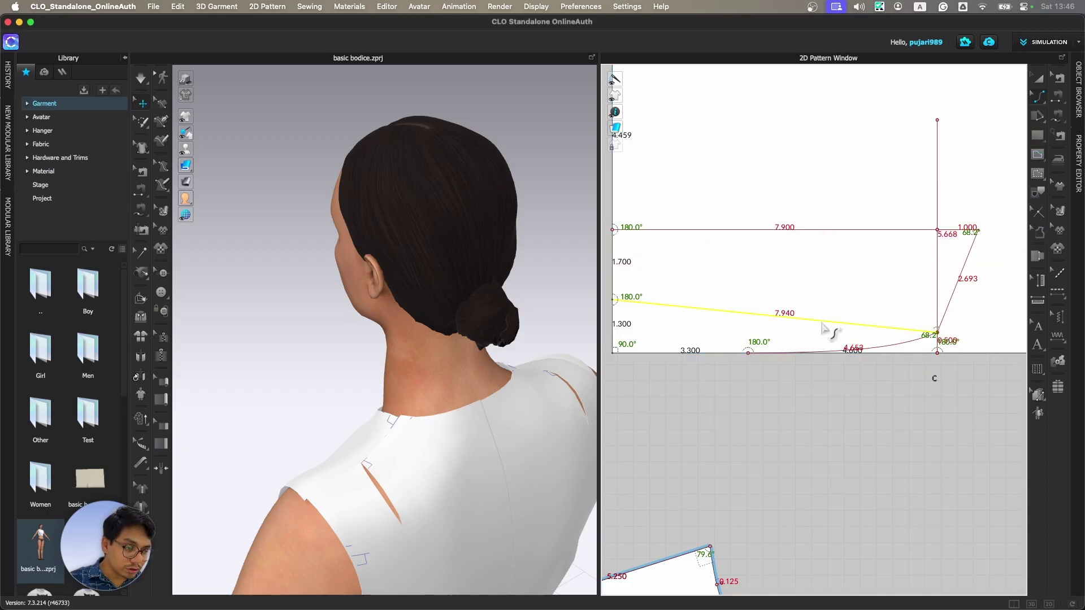
pyautogui.moveTo(822, 324); pyautogui.dragTo(840, 310)
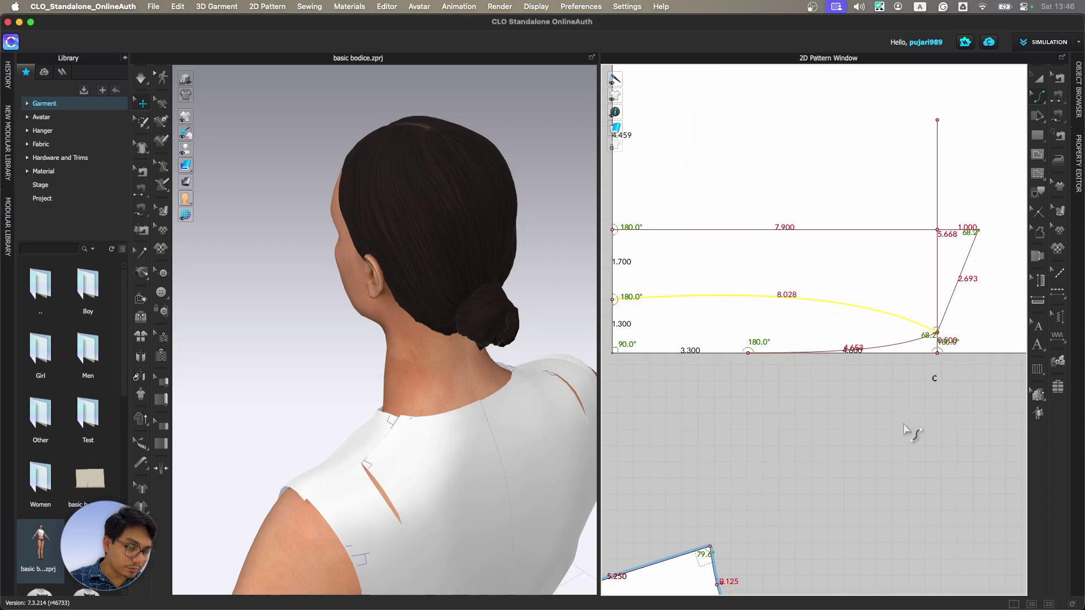
# - Adjust the curve's handles with Edit Pattern so it leaves the point 1.3 in above B squarely and flows smoothly toward C
pyautogui.scroll(-2, 777, 442)
pyautogui.scroll(-2, 777, 442)
pyautogui.moveTo(777, 442); pyautogui.dragTo(826, 350, button='middle')
pyautogui.scroll(3, 776, 344)
pyautogui.scroll(-3, 826, 350)
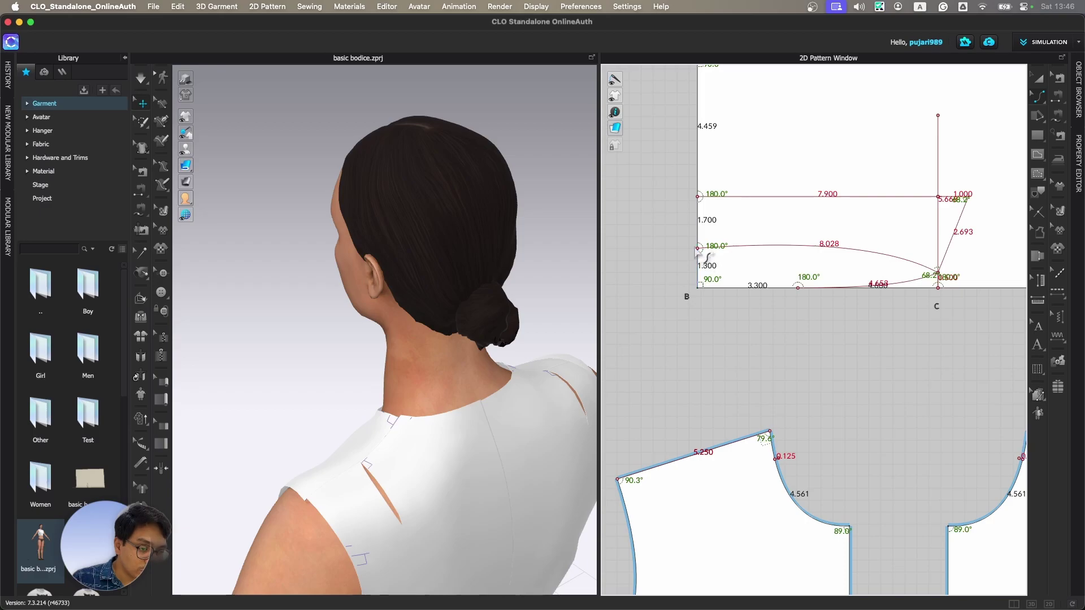
pyautogui.click(1038, 95)
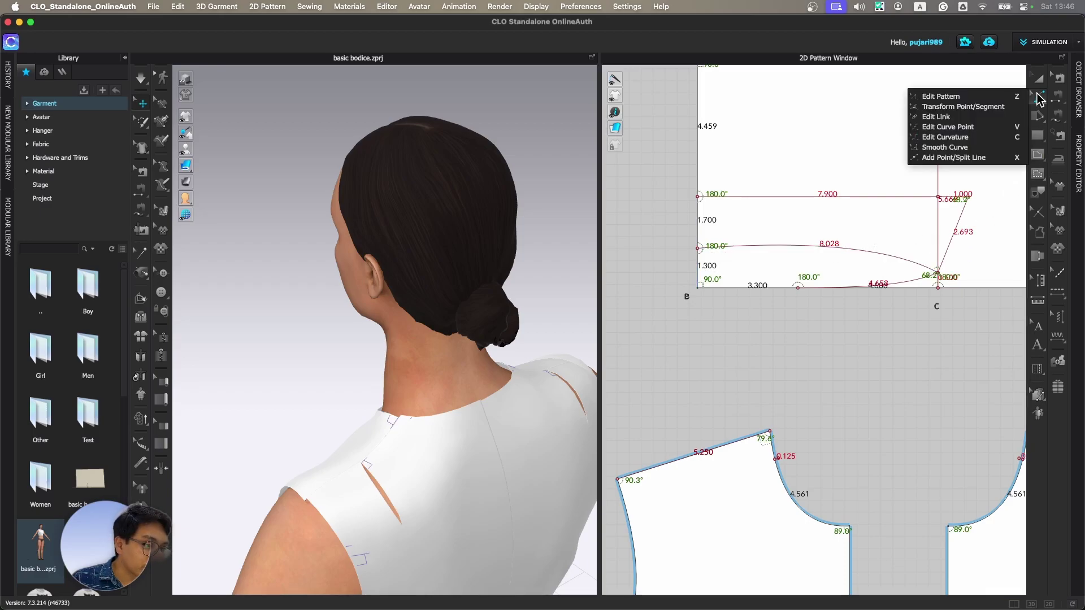
pyautogui.click(990, 97)
pyautogui.click(698, 248)
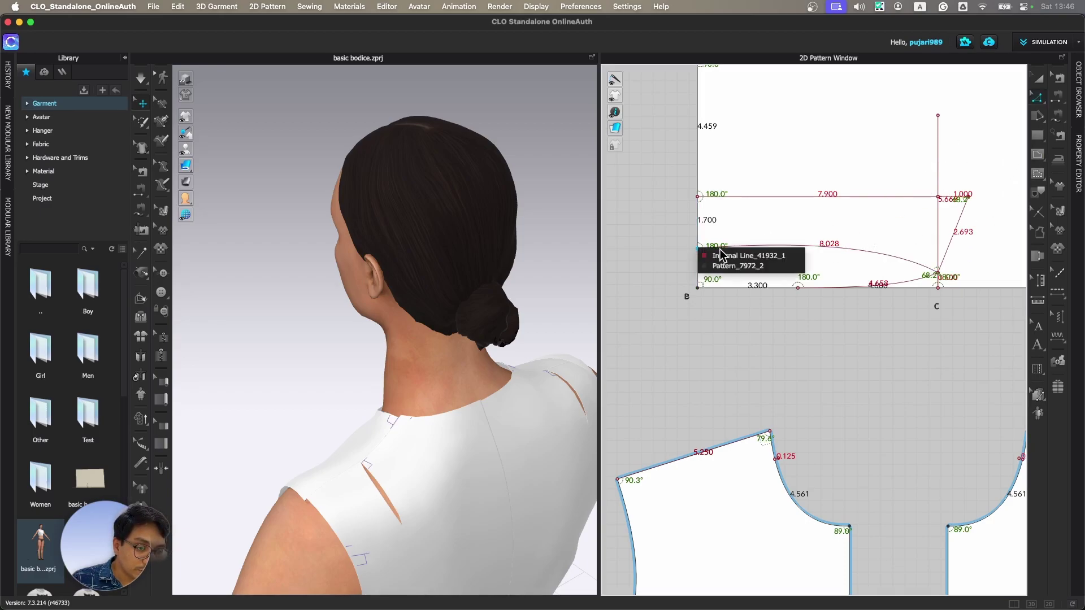
pyautogui.click(757, 255)
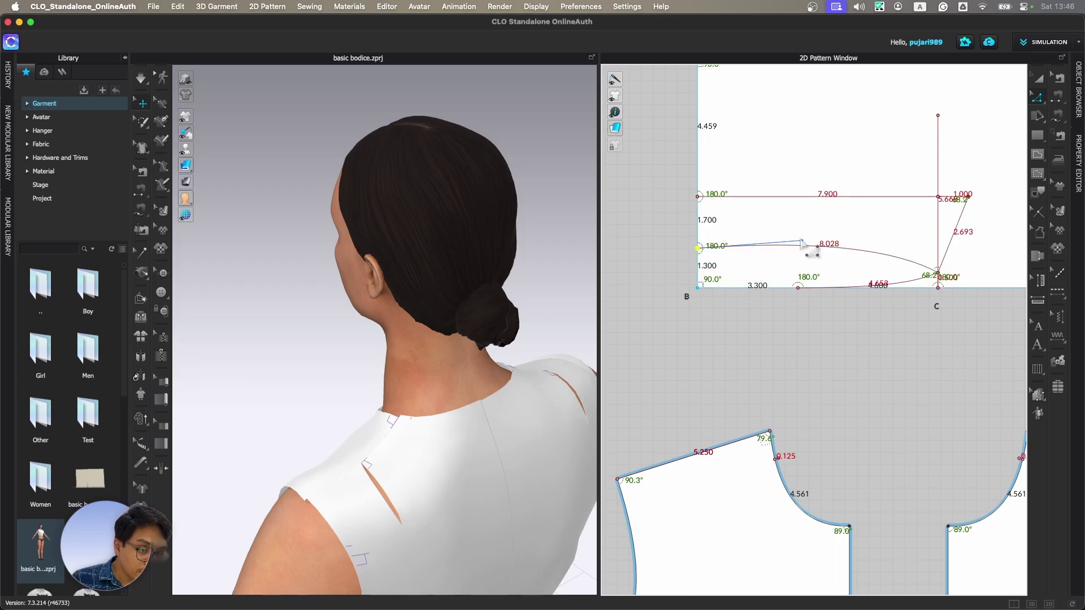
pyautogui.moveTo(805, 244); pyautogui.dragTo(810, 256)
pyautogui.moveTo(891, 248); pyautogui.dragTo(887, 255)
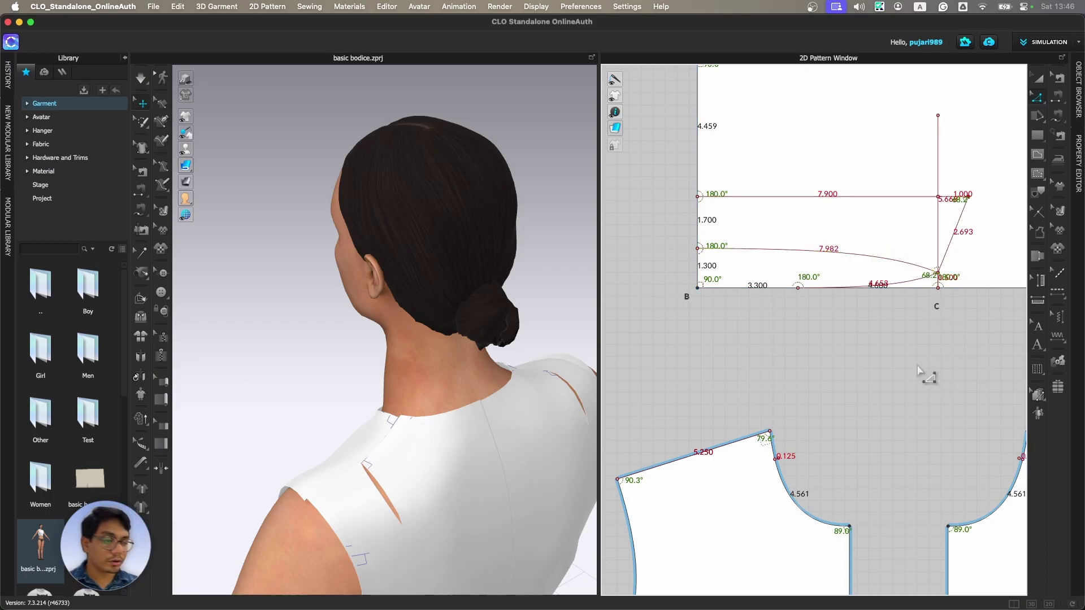
pyautogui.scroll(-5, 865, 373)
pyautogui.scroll(-3, 813, 297)
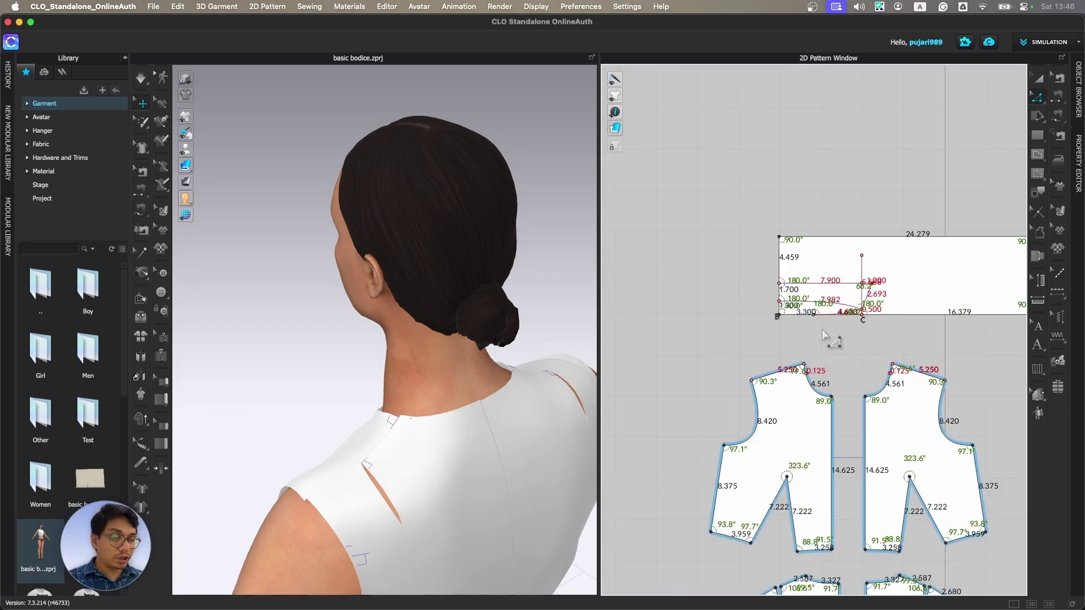
pyautogui.scroll(4, 910, 288)
pyautogui.scroll(4, 859, 383)
pyautogui.moveTo(699, 411); pyautogui.dragTo(873, 396, button='middle')
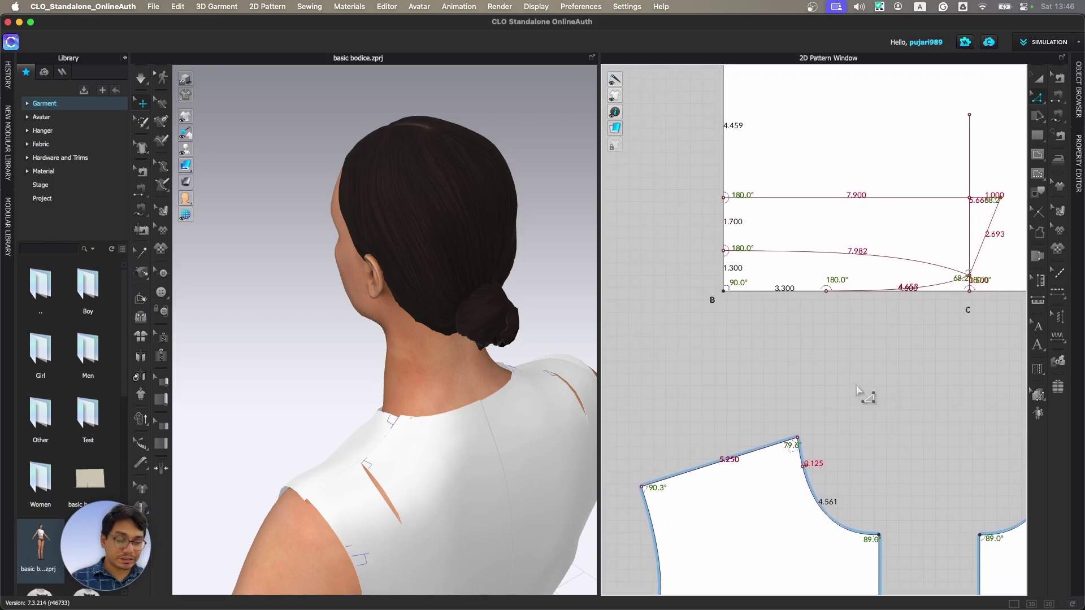
# - Trace the closed collar outline between B and C as a pattern and place it to the left of the drafting rectangle
pyautogui.click(1040, 194)
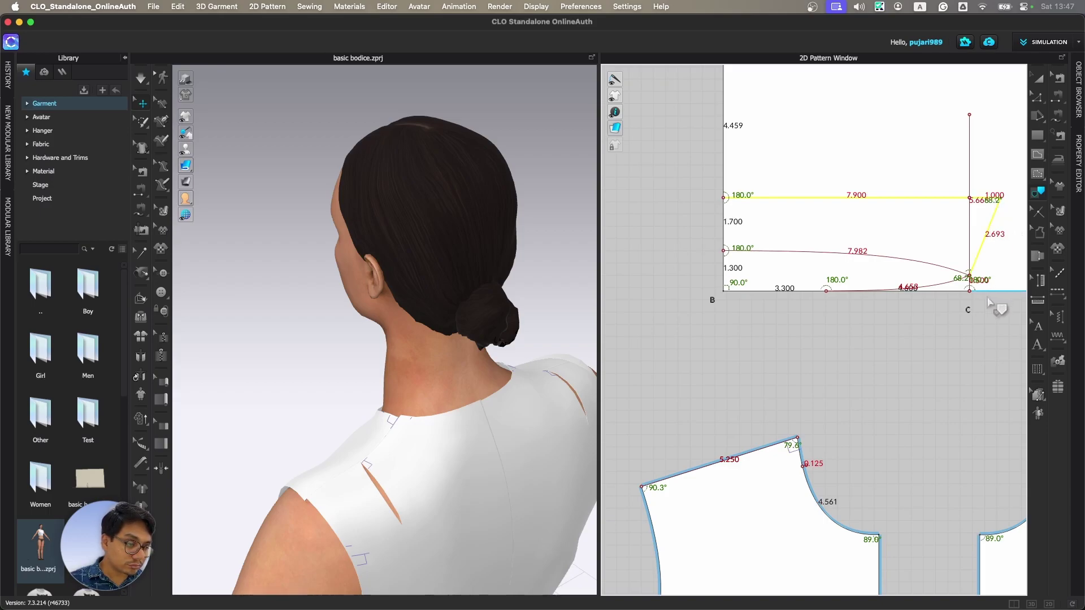
pyautogui.scroll(5, 921, 303)
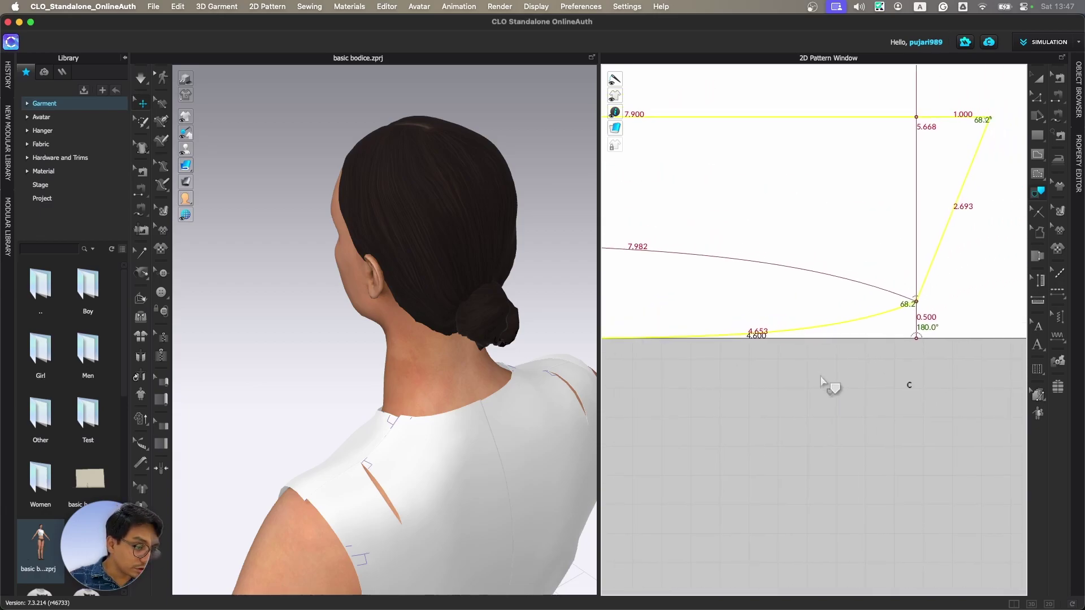
pyautogui.scroll(-4, 735, 344)
pyautogui.scroll(2, 751, 316)
pyautogui.keyDown('shift'); pyautogui.click(798, 288); pyautogui.keyUp('shift')
pyautogui.moveTo(780, 300); pyautogui.dragTo(844, 423, button='middle')
pyautogui.keyDown('shift'); pyautogui.click(735, 364); pyautogui.keyUp('shift')
pyautogui.keyDown('shift'); pyautogui.click(733, 286); pyautogui.keyUp('shift')
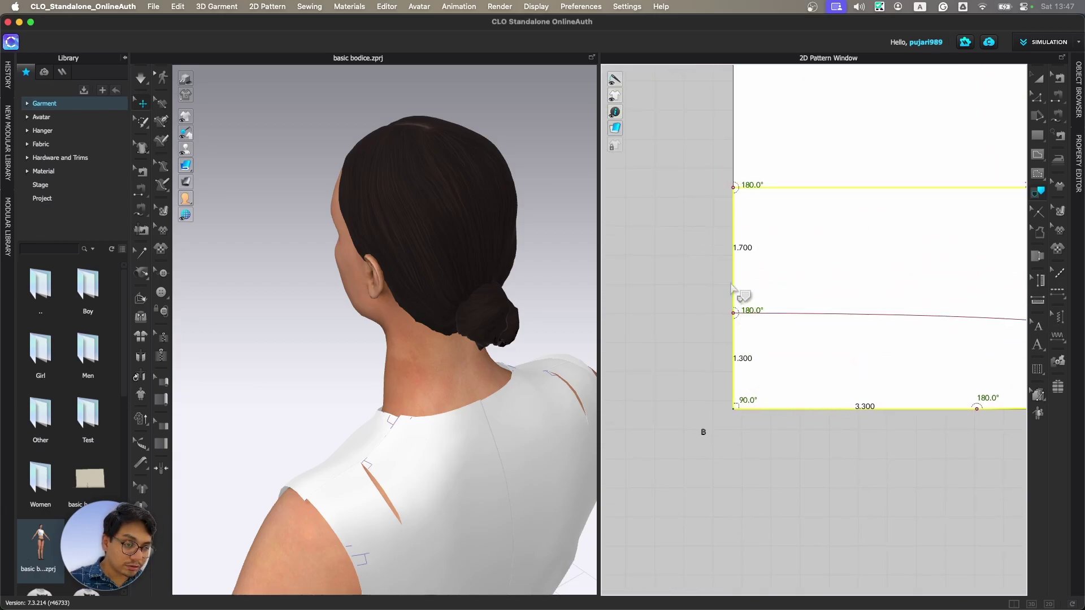
pyautogui.rightClick(734, 277)
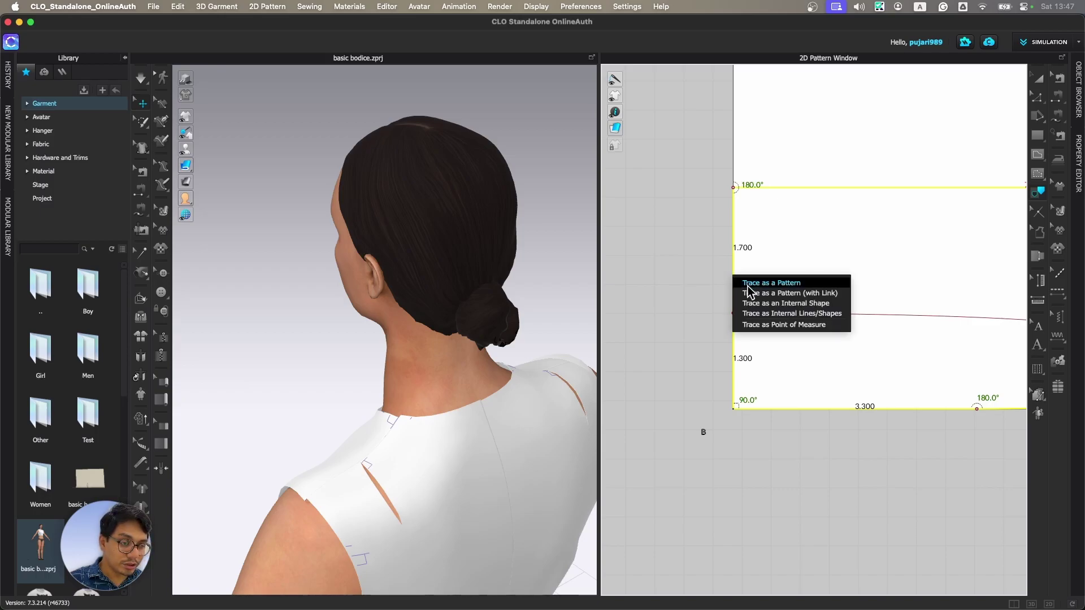
pyautogui.click(771, 283)
pyautogui.scroll(-5, 712, 364)
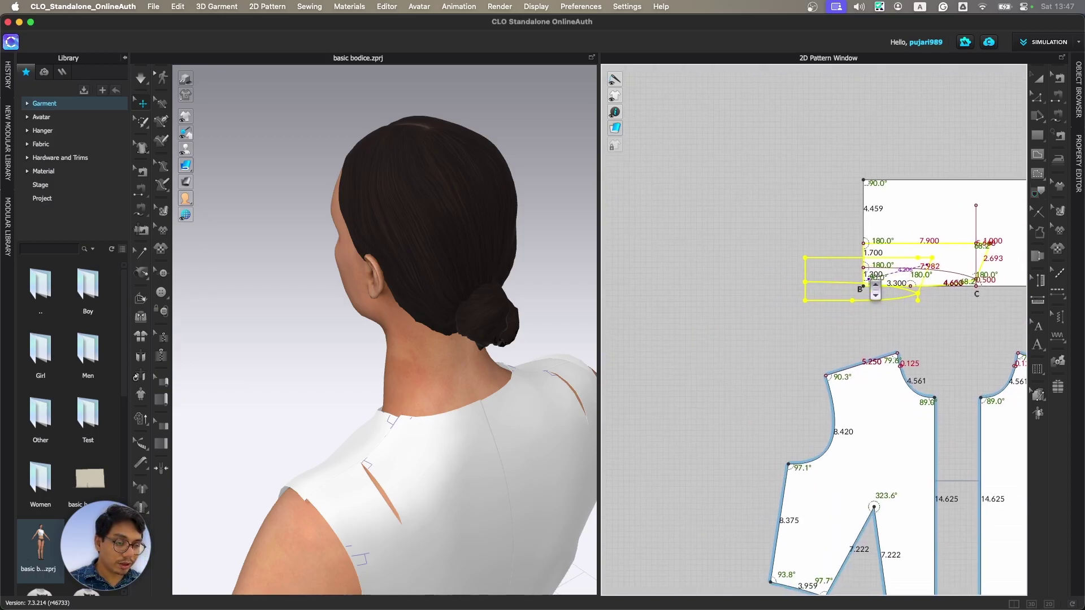
pyautogui.moveTo(875, 290); pyautogui.dragTo(763, 286)
# - Delete the 0.5 in internal line hanging below the lower corner of the traced collar piece
pyautogui.scroll(4, 747, 355)
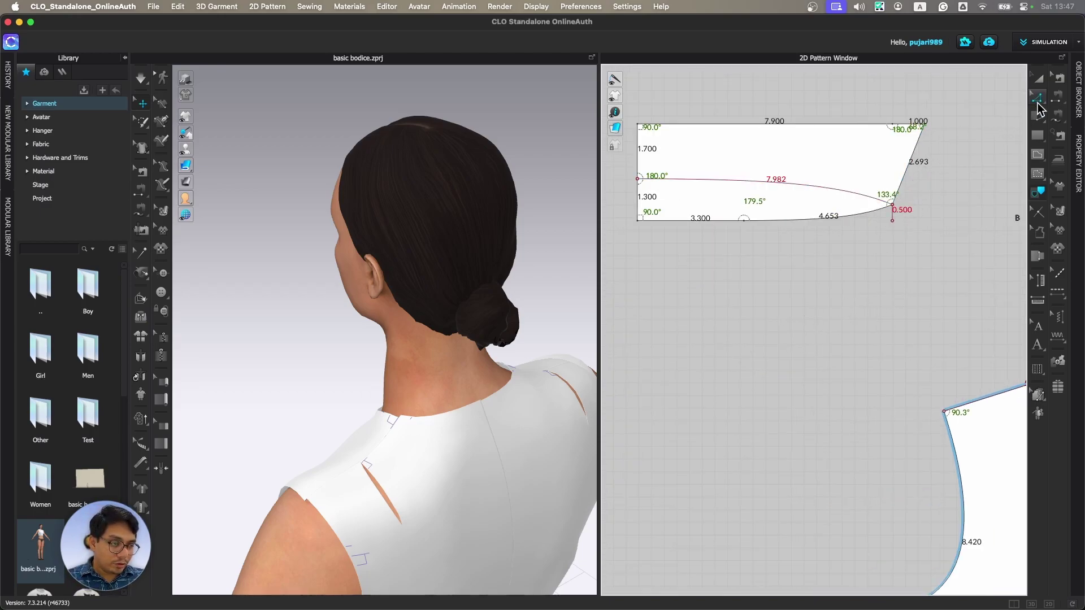
pyautogui.scroll(3, 927, 213)
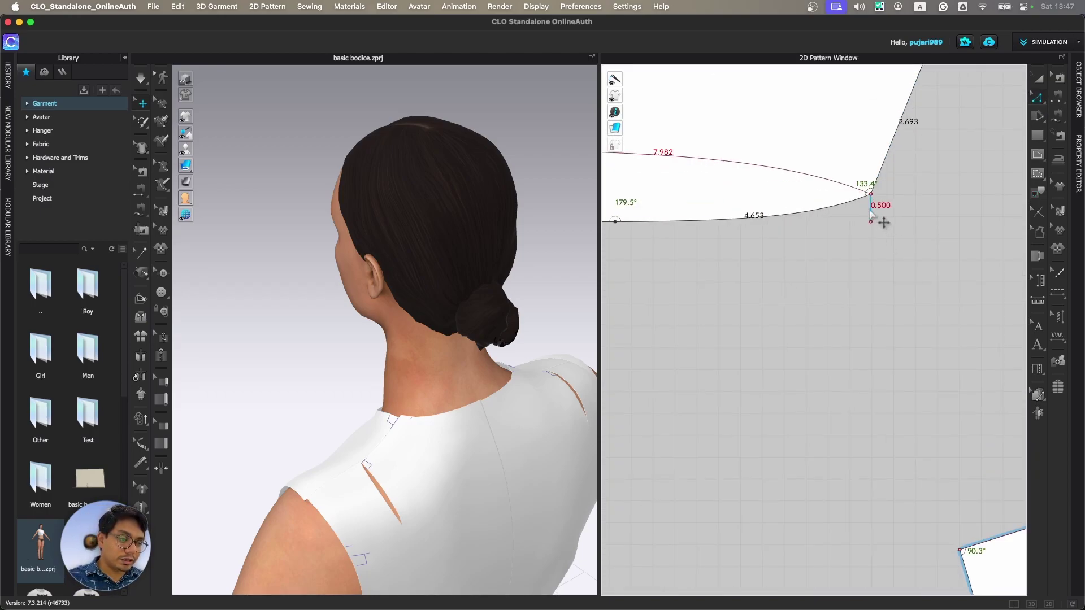
pyautogui.click(871, 211)
pyautogui.press('Delete')
pyautogui.scroll(-4, 824, 439)
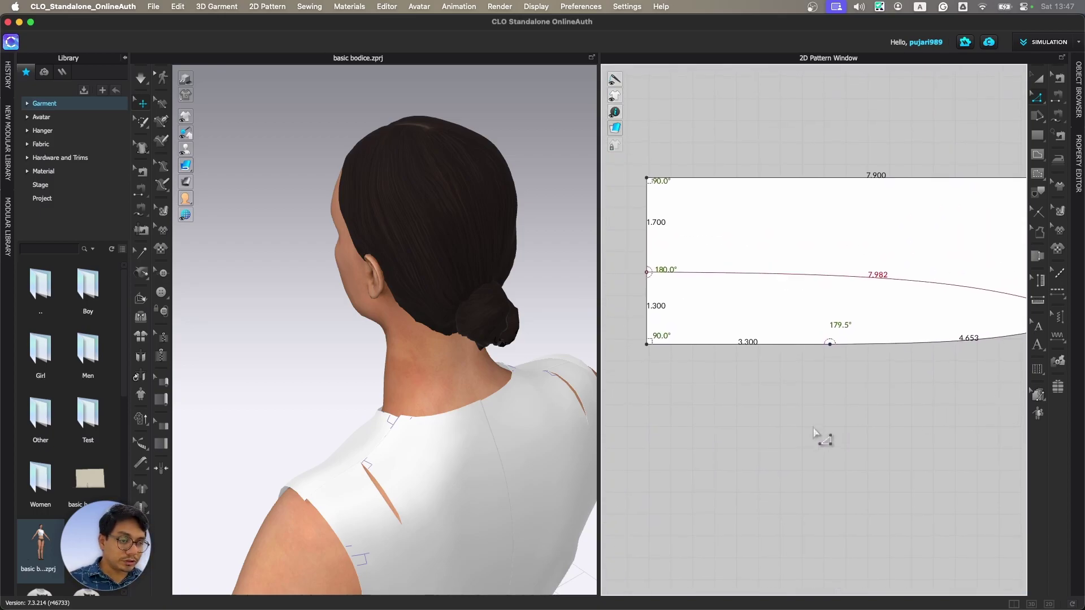
pyautogui.scroll(5, 744, 399)
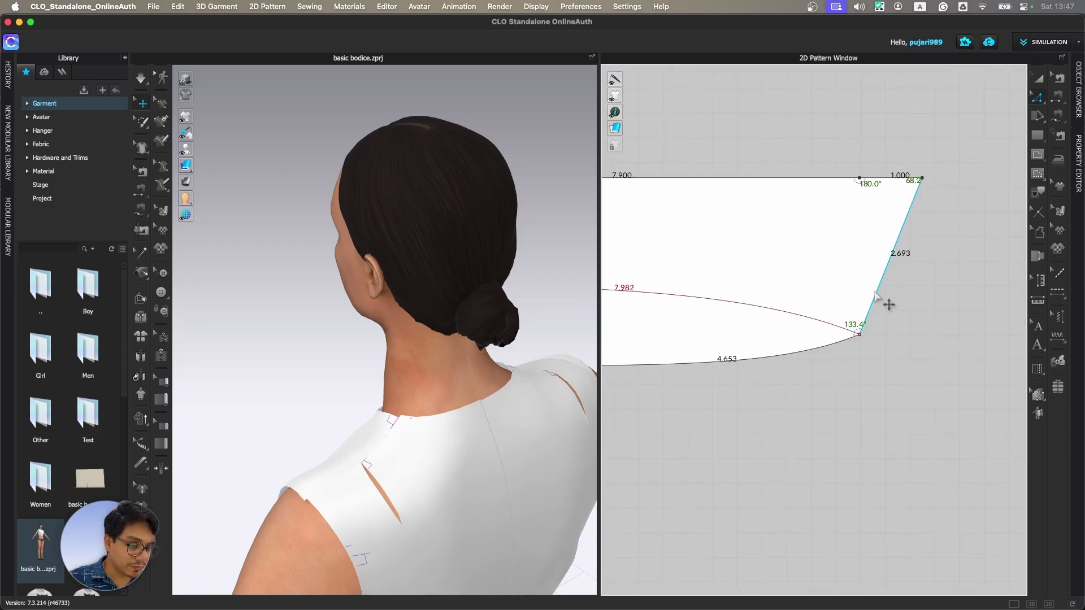
pyautogui.scroll(2, 865, 405)
pyautogui.scroll(-5, 771, 451)
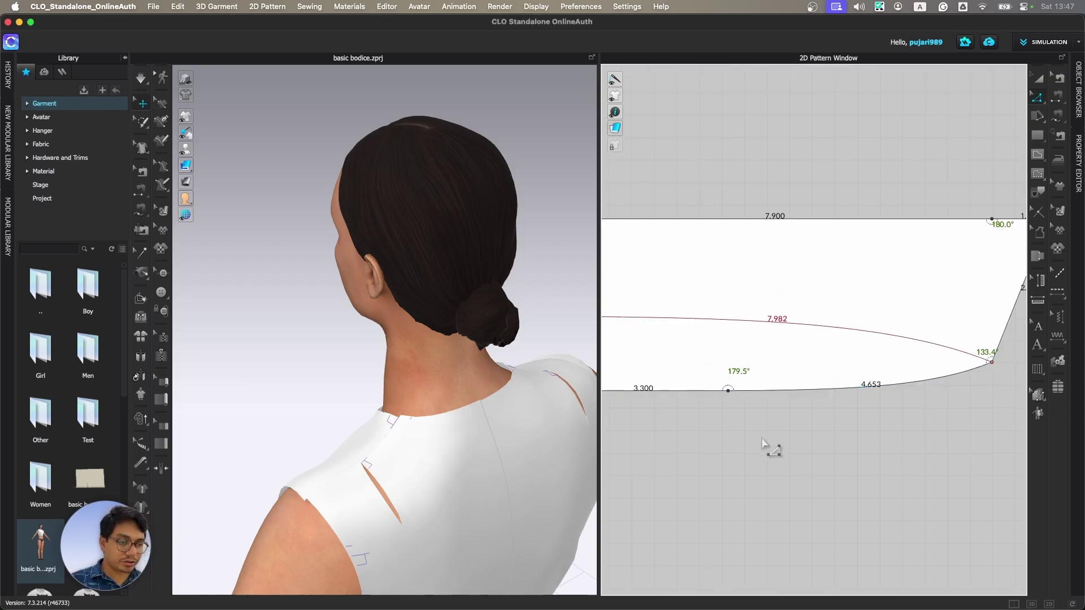
pyautogui.scroll(-3, 761, 431)
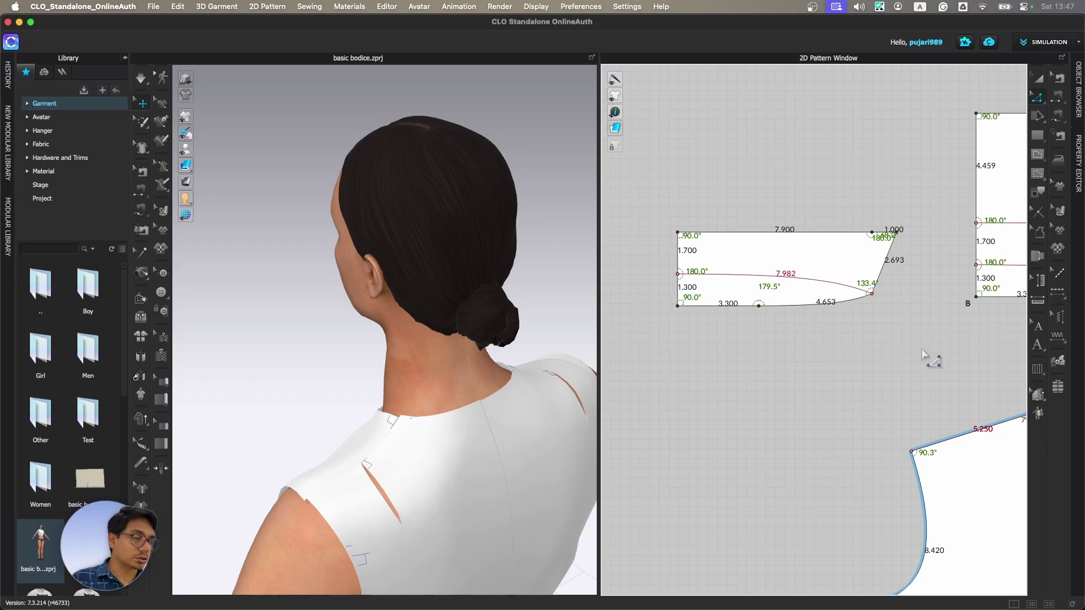
# - Move the drafting rectangle with points B and C upward, well clear of the bodice pieces
pyautogui.moveTo(922, 351); pyautogui.dragTo(740, 362, button='middle')
pyautogui.scroll(-2, 741, 365)
pyautogui.click(1039, 78)
pyautogui.scroll(-2, 896, 391)
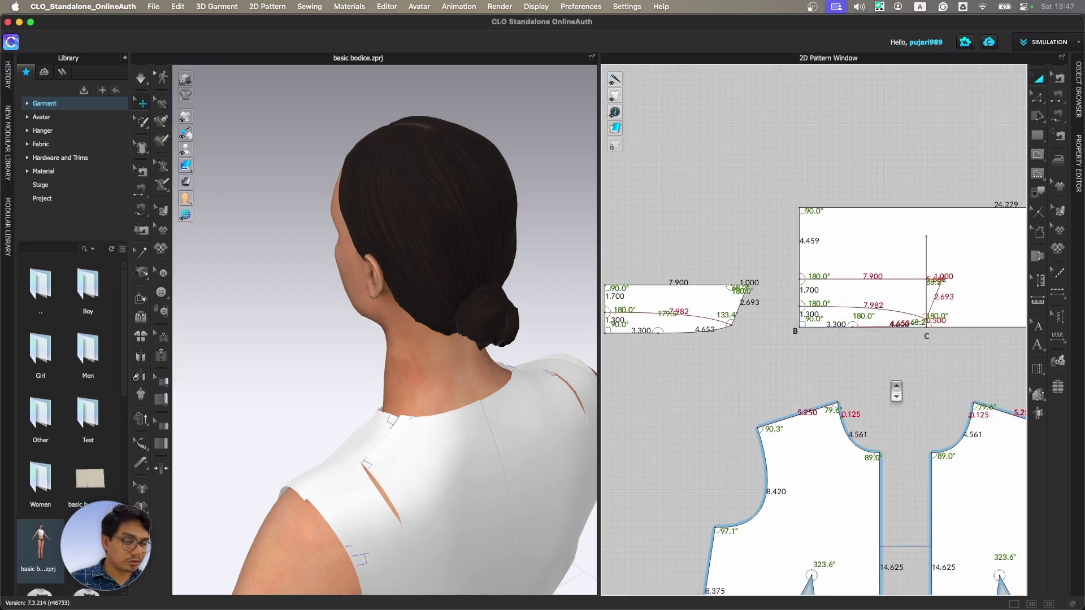
pyautogui.moveTo(896, 391); pyautogui.dragTo(839, 218, button='middle')
pyautogui.scroll(-3, 845, 365)
pyautogui.moveTo(844, 366); pyautogui.dragTo(810, 462, button='middle')
pyautogui.moveTo(875, 237); pyautogui.dragTo(835, 105)
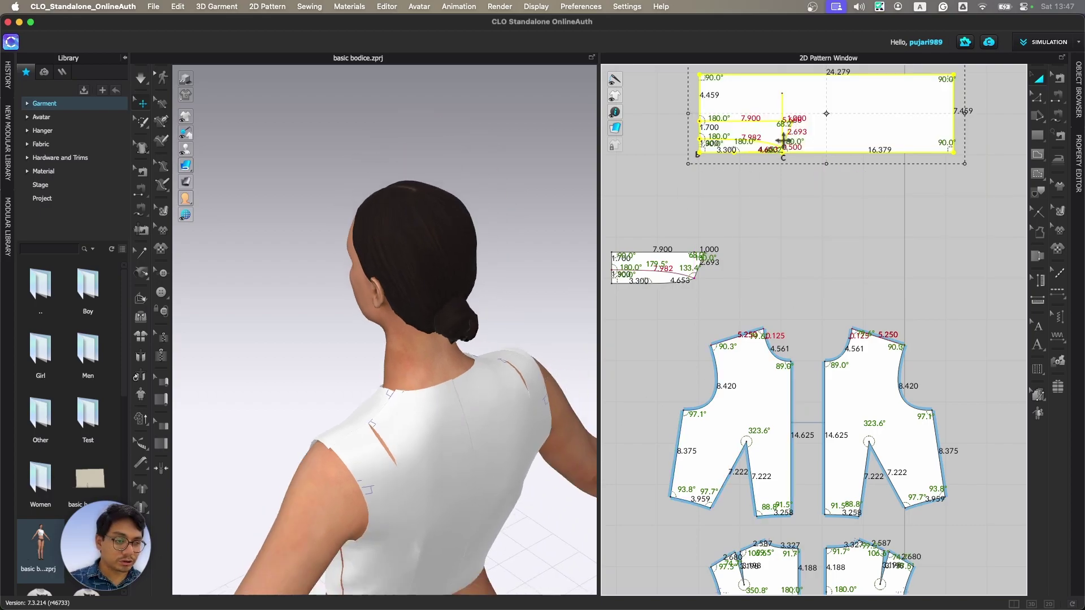
# - Freeze the drafting rectangle in the 3D view
pyautogui.scroll(-5, 484, 436)
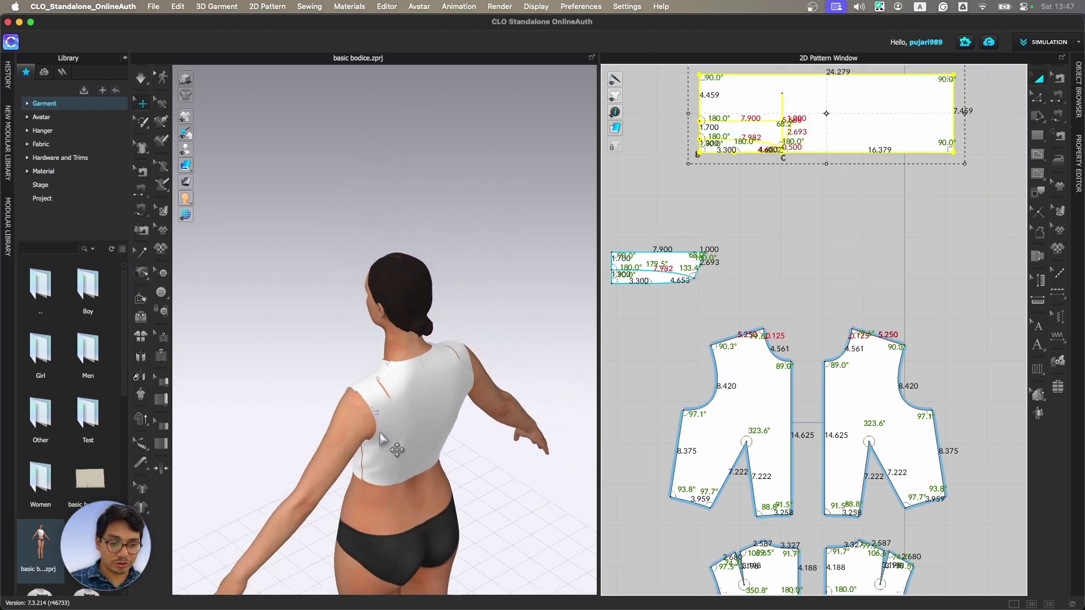
pyautogui.moveTo(383, 439); pyautogui.dragTo(424, 272, button='right')
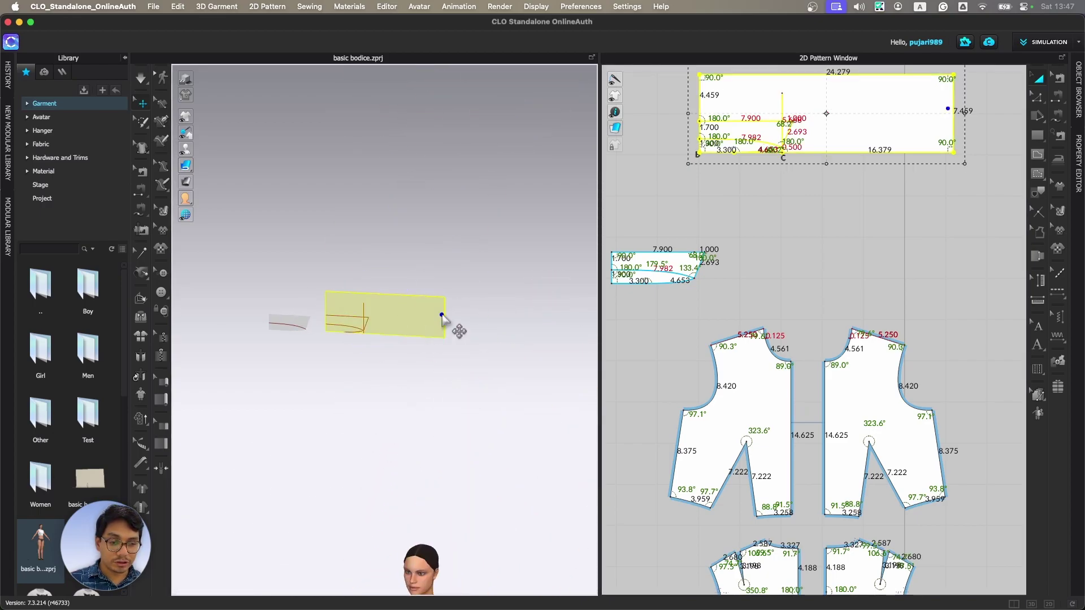
pyautogui.rightClick(371, 322)
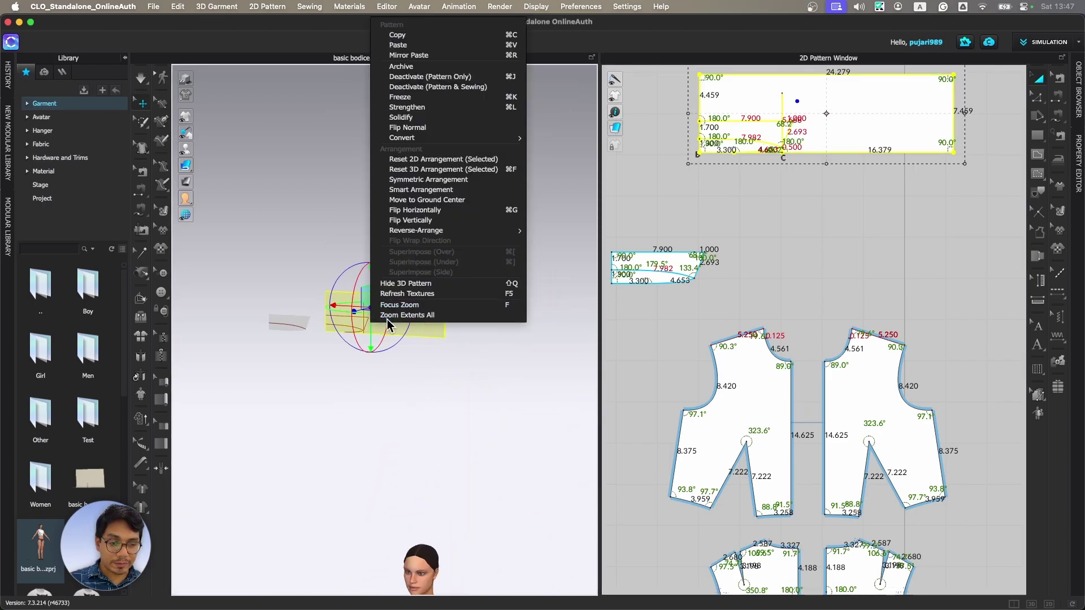
pyautogui.click(423, 98)
# - Bring the collar piece down beside the avatar's neck in 3D
pyautogui.moveTo(346, 397); pyautogui.dragTo(363, 257, button='middle')
pyautogui.moveTo(305, 182); pyautogui.dragTo(459, 451)
pyautogui.moveTo(475, 483); pyautogui.dragTo(288, 510, button='right')
pyautogui.moveTo(291, 509); pyautogui.dragTo(414, 363, button='middle')
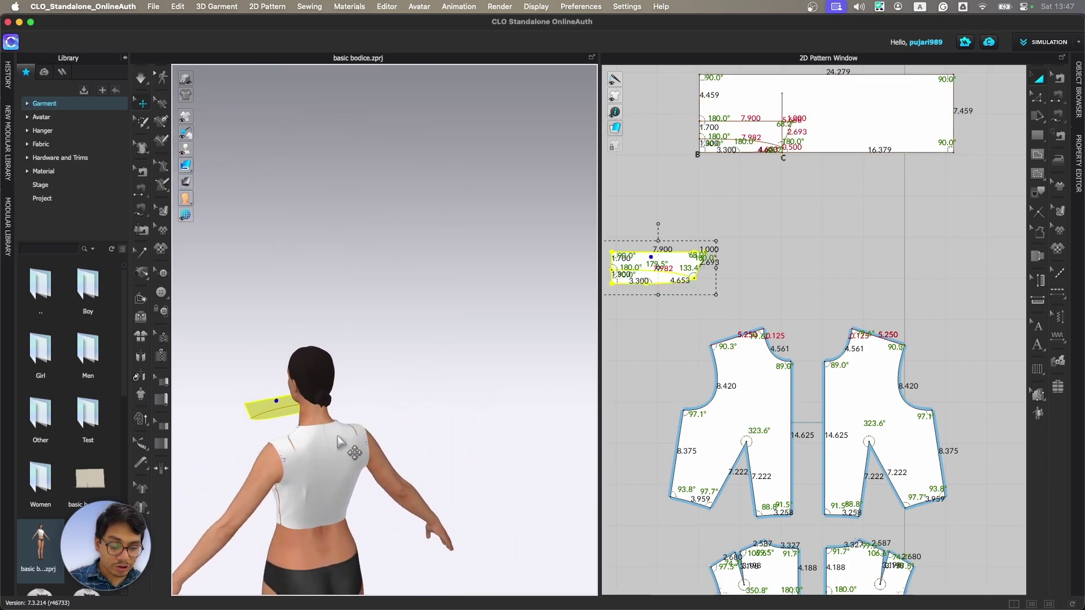
pyautogui.scroll(5, 375, 338)
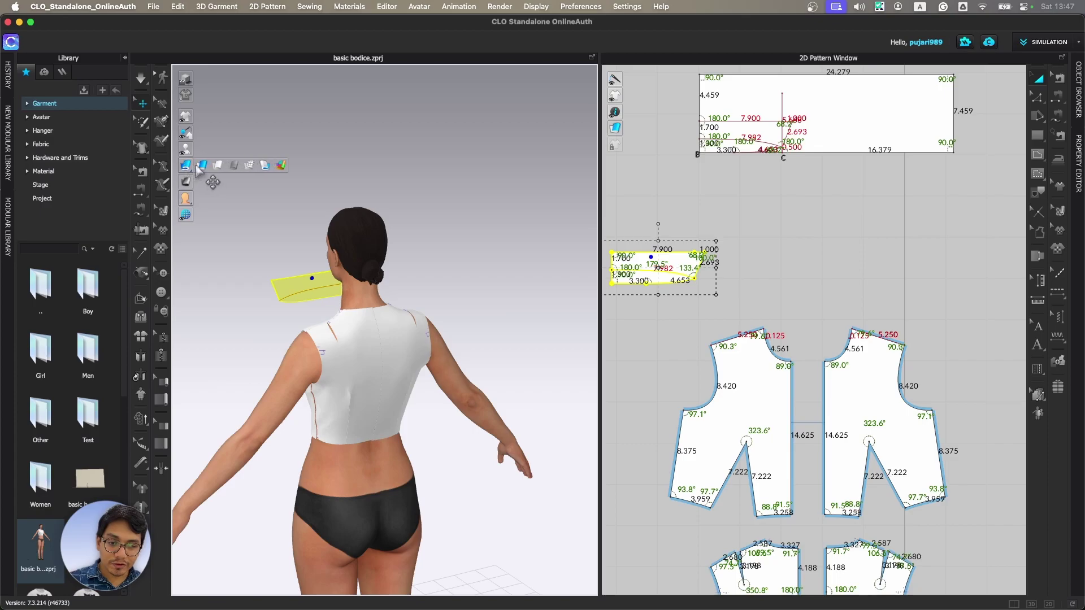
# - Rotate the collar piece about its vertical axis in 3D so it lies parallel to the avatar's back
pyautogui.moveTo(315, 292); pyautogui.dragTo(386, 434, button='right')
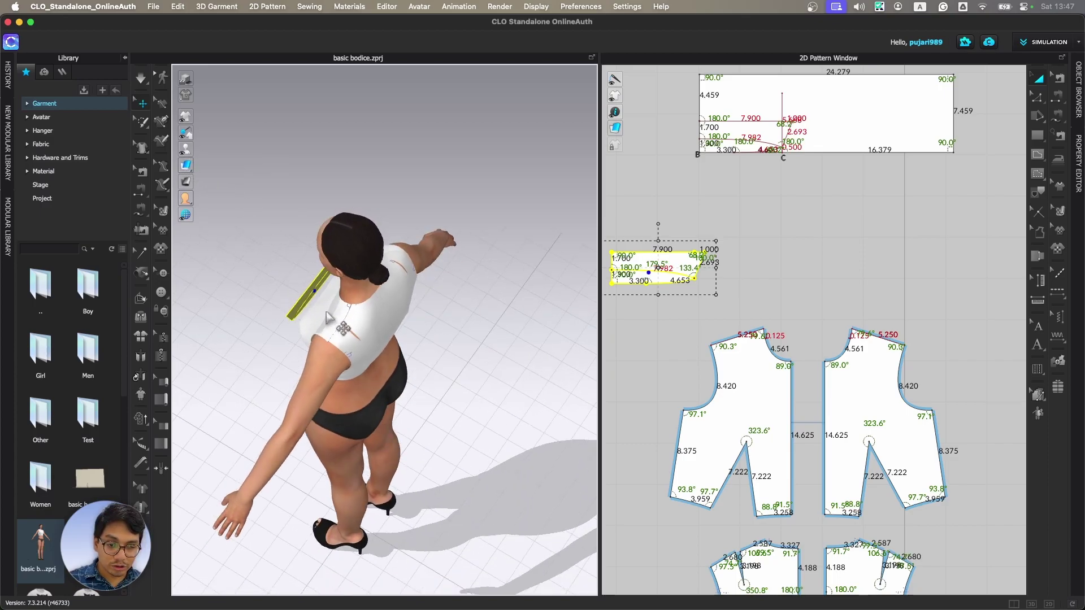
pyautogui.click(311, 293)
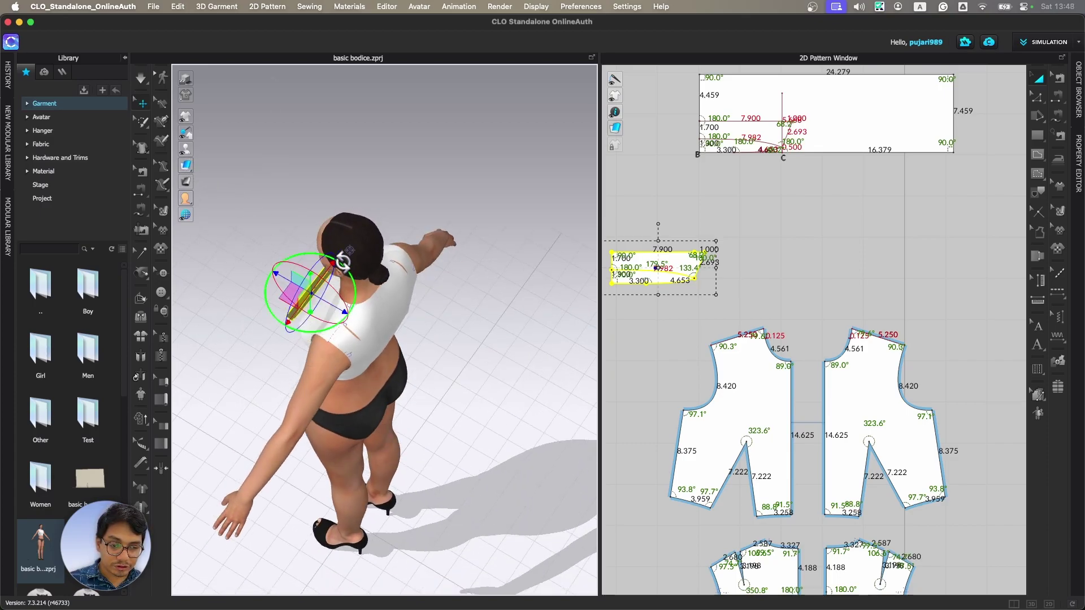
pyautogui.moveTo(343, 262); pyautogui.dragTo(264, 317)
pyautogui.press('8')
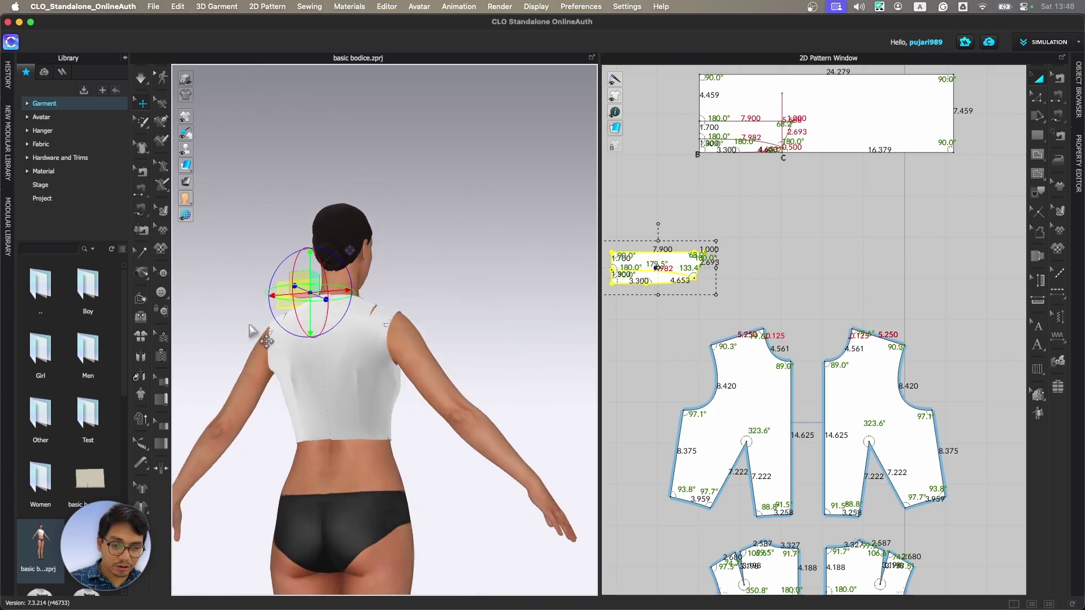
# - Shift the collar piece backward in 3D until it sits behind the avatar
pyautogui.moveTo(293, 354); pyautogui.dragTo(351, 379, button='right')
pyautogui.moveTo(344, 299); pyautogui.dragTo(432, 315)
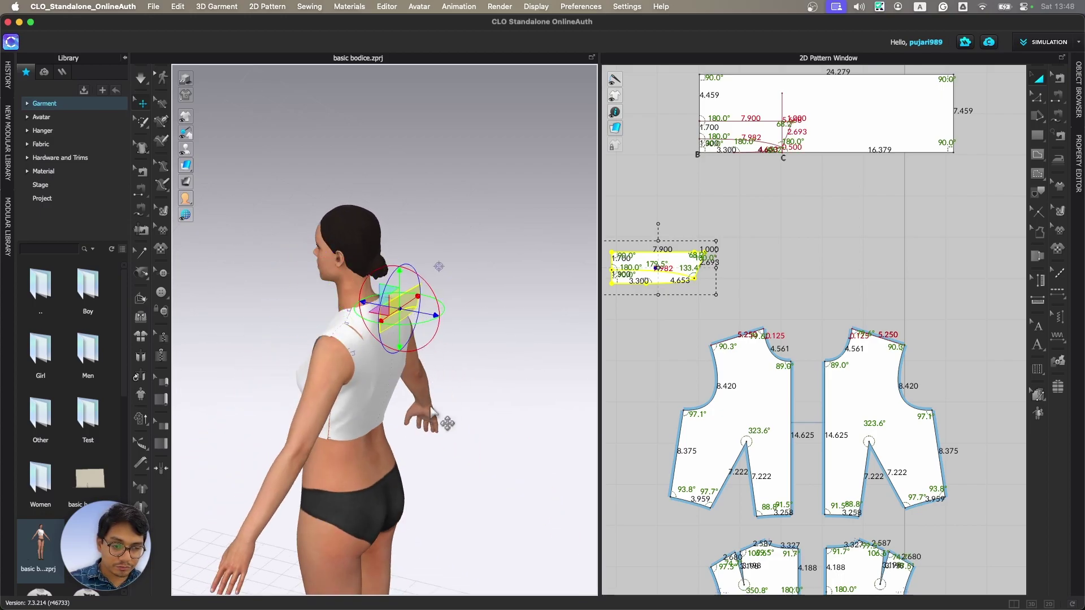
pyautogui.moveTo(430, 408); pyautogui.dragTo(300, 388, button='right')
pyautogui.click(452, 152)
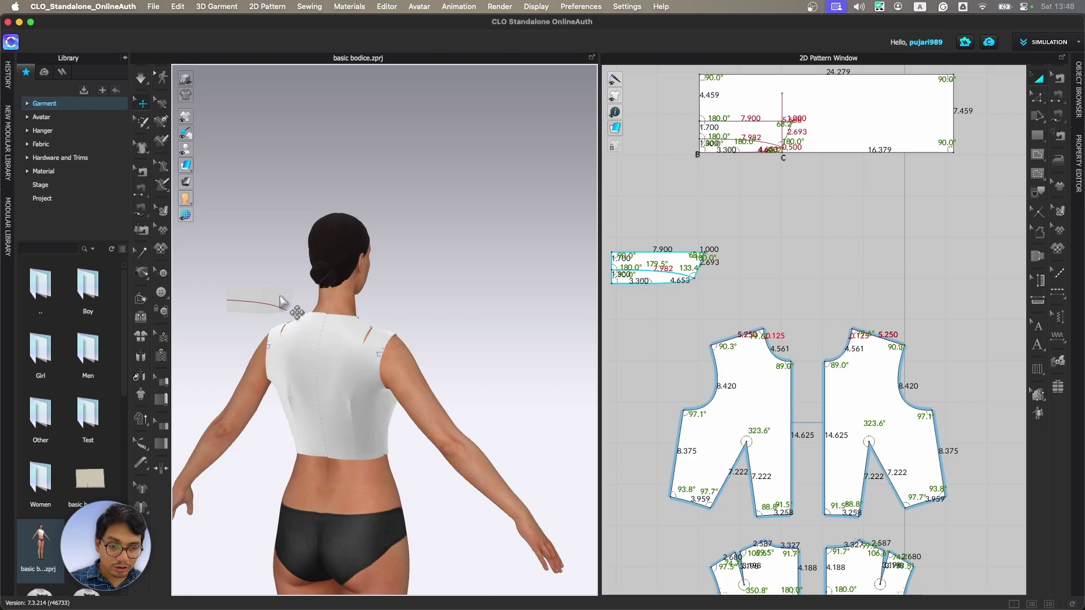
# - Position the collar piece behind the right half of the back neckline, starting near the center back
pyautogui.moveTo(280, 301); pyautogui.dragTo(390, 316)
pyautogui.scroll(3, 351, 339)
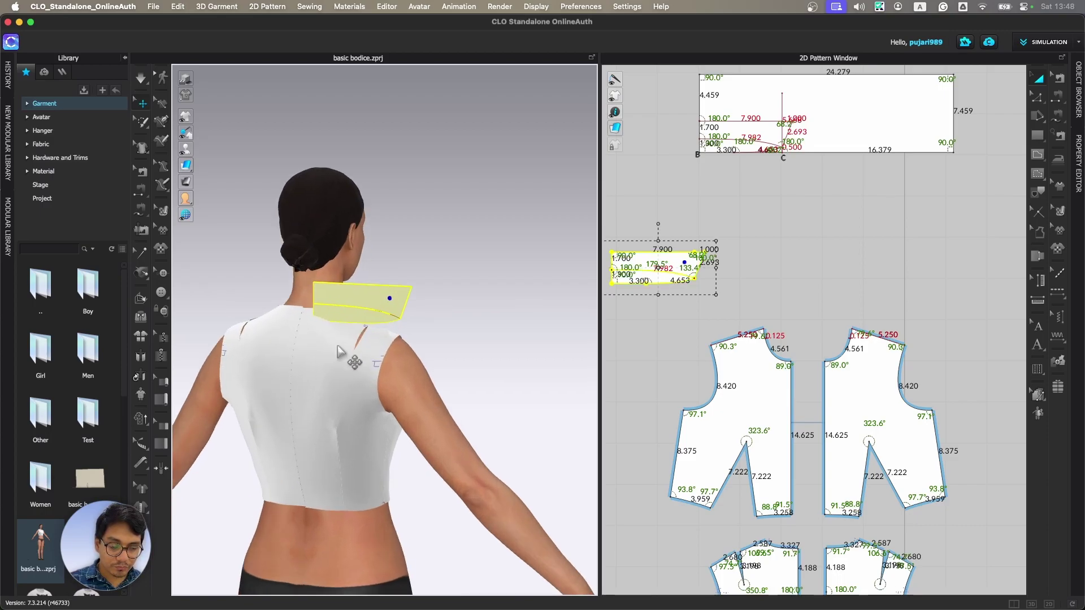
pyautogui.moveTo(338, 352); pyautogui.dragTo(359, 384, button='right')
pyautogui.scroll(2, 355, 338)
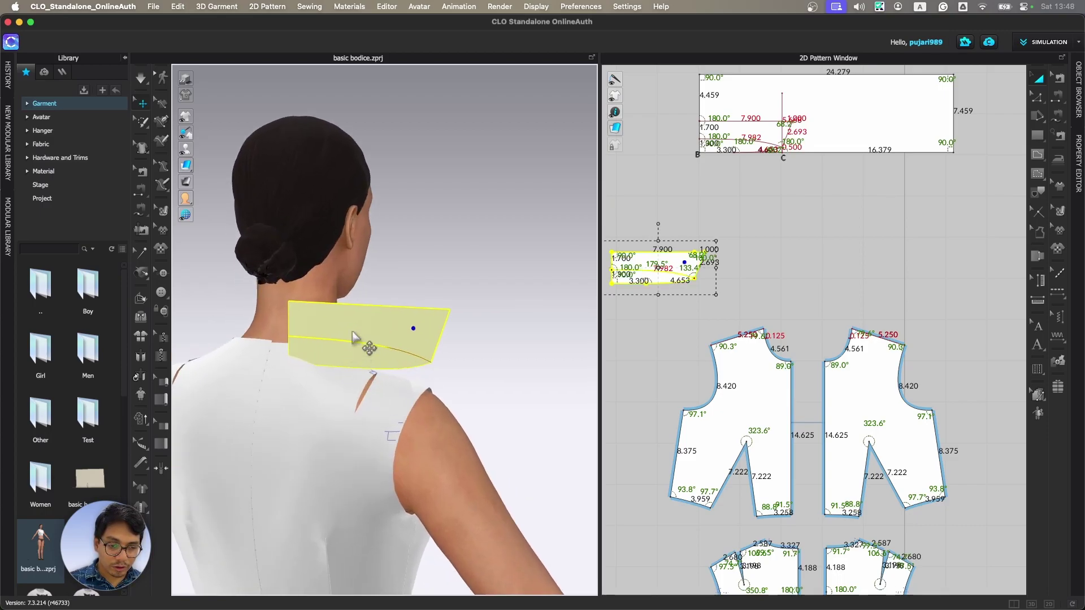
pyautogui.moveTo(353, 331); pyautogui.dragTo(339, 303)
pyautogui.moveTo(378, 390); pyautogui.dragTo(302, 422, button='right')
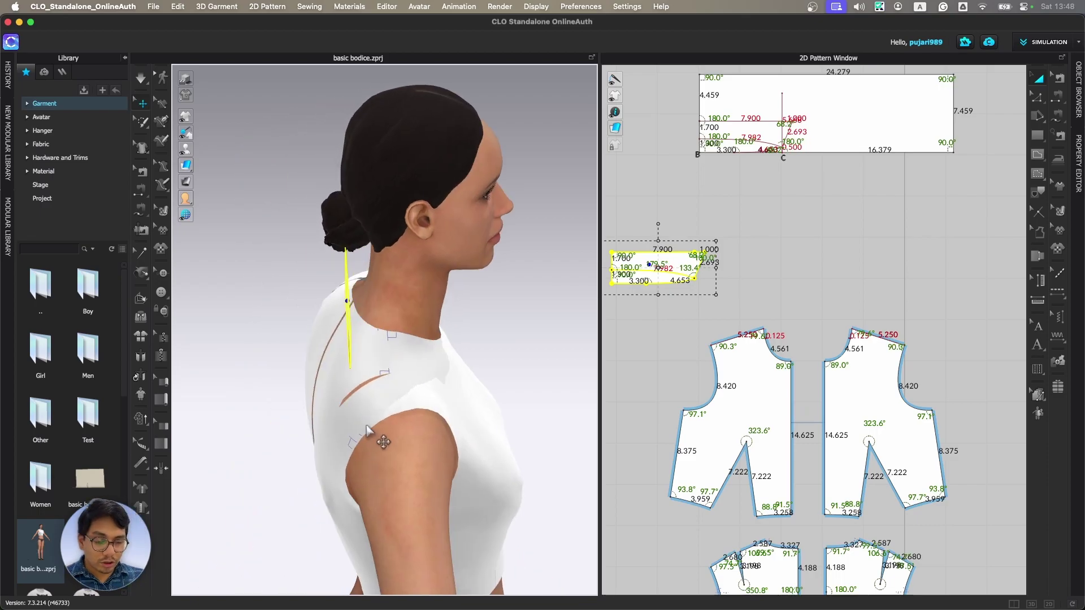
pyautogui.click(364, 345)
# - Move the collar piece above the upper right bodice piece in 2D and paste a copy to its left
pyautogui.moveTo(906, 495); pyautogui.dragTo(892, 349, button='middle')
pyautogui.click(969, 342)
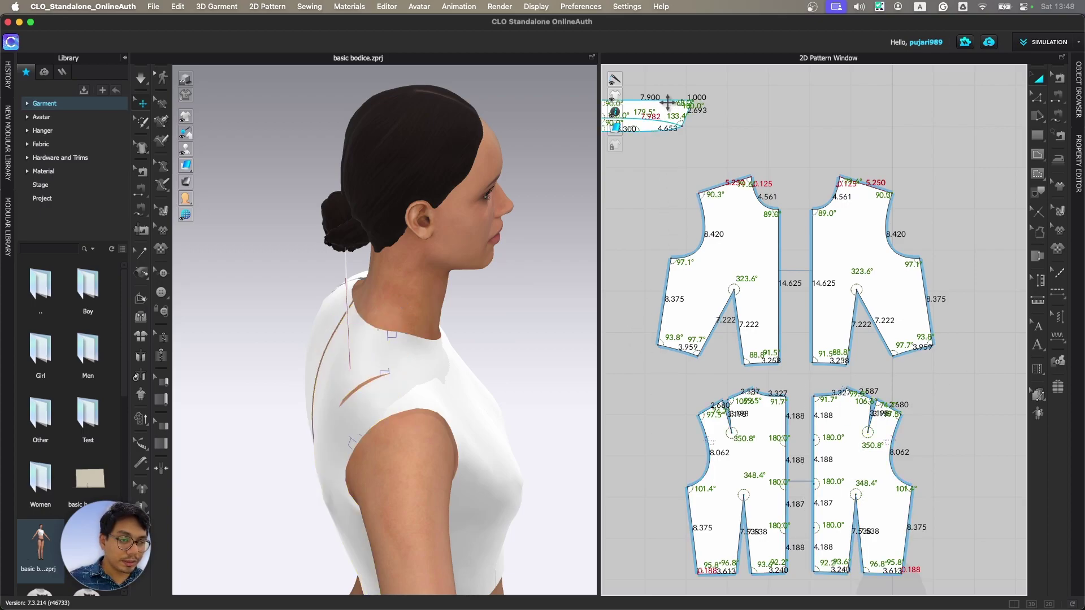
pyautogui.moveTo(668, 101); pyautogui.dragTo(716, 158)
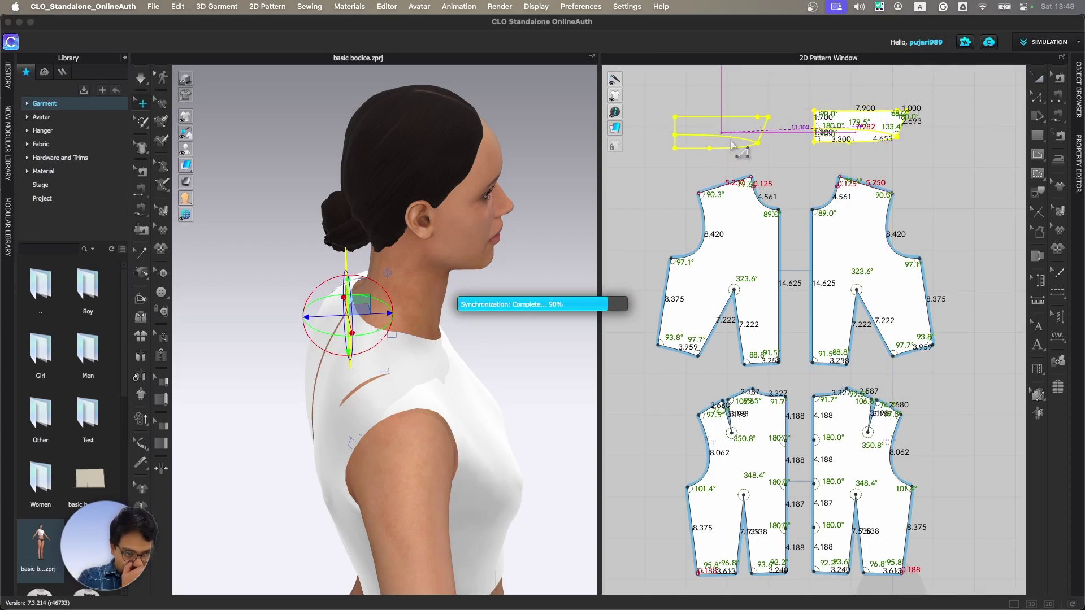
# - Move the copied collar piece in 3D to the left side of the avatar's neck, opposite the original
pyautogui.moveTo(390, 379); pyautogui.dragTo(542, 321, button='right')
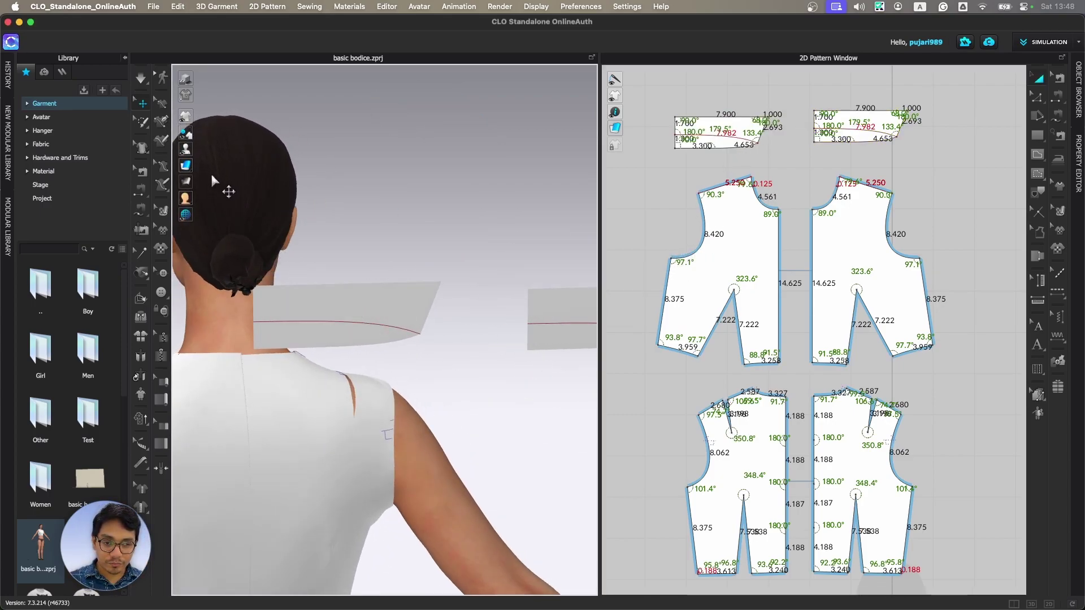
pyautogui.moveTo(568, 320); pyautogui.dragTo(158, 341)
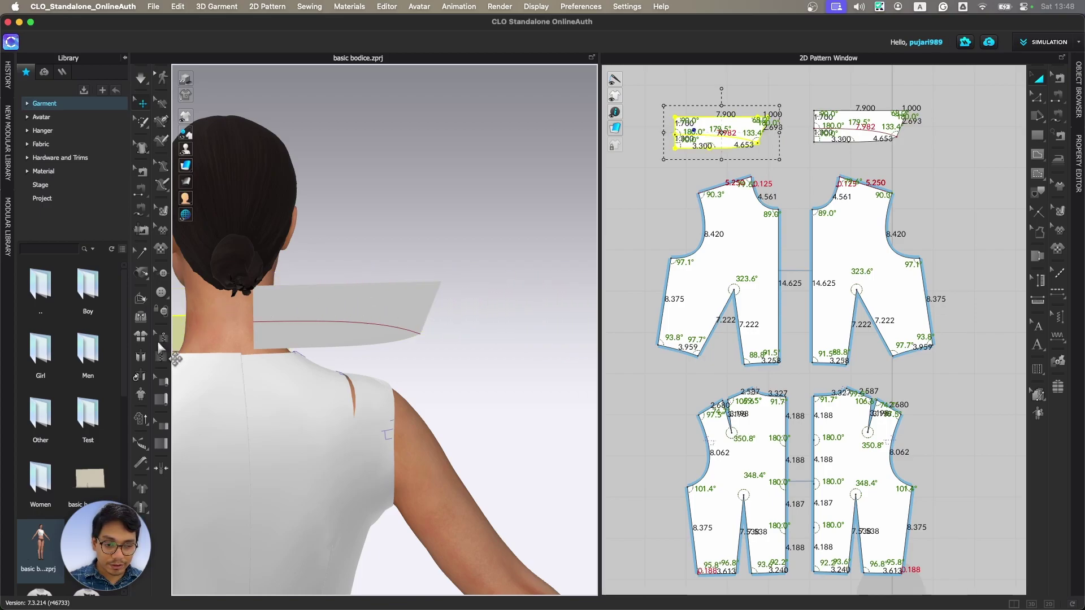
pyautogui.scroll(-3, 324, 327)
pyautogui.moveTo(326, 326); pyautogui.dragTo(428, 282, button='middle')
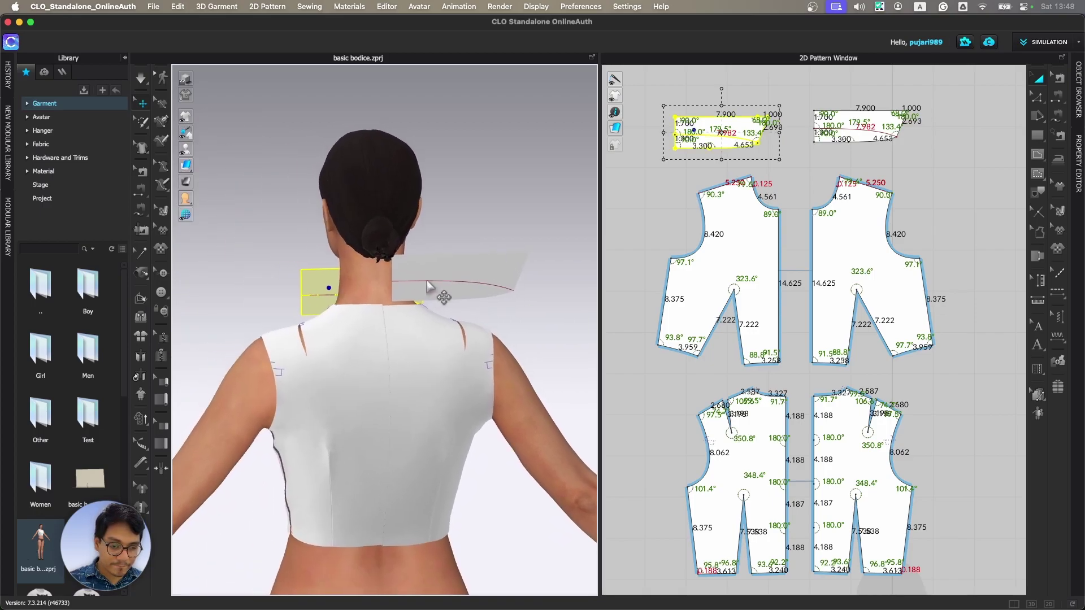
pyautogui.moveTo(320, 289); pyautogui.dragTo(202, 270)
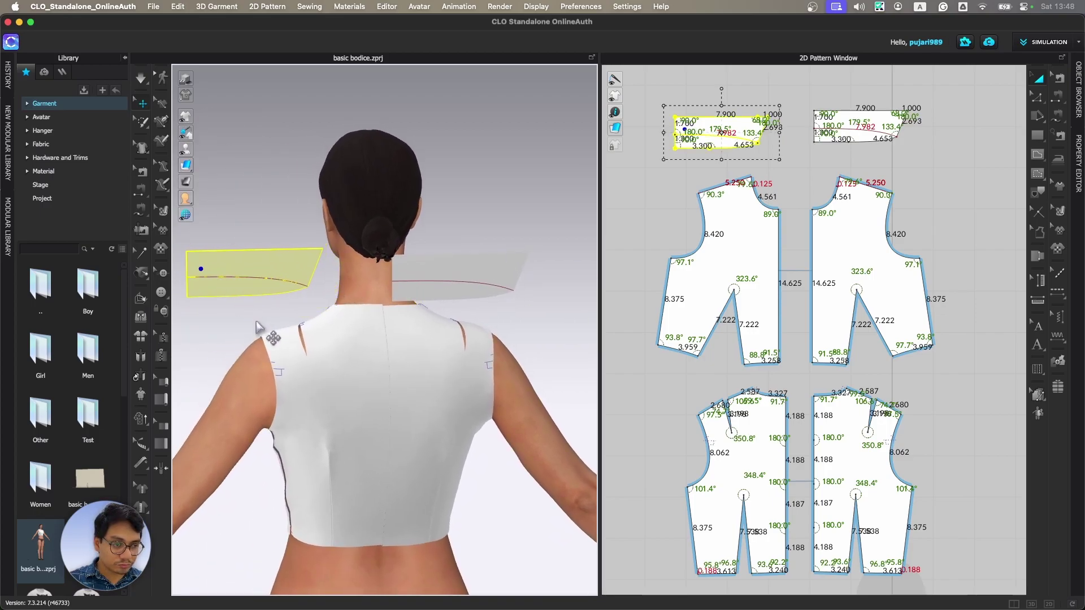
pyautogui.moveTo(256, 323)
pyautogui.mouseDown(button='right')
pyautogui.moveTo(410, 399)
pyautogui.moveTo(282, 348)
pyautogui.moveTo(248, 302)
pyautogui.mouseUp(button='right')
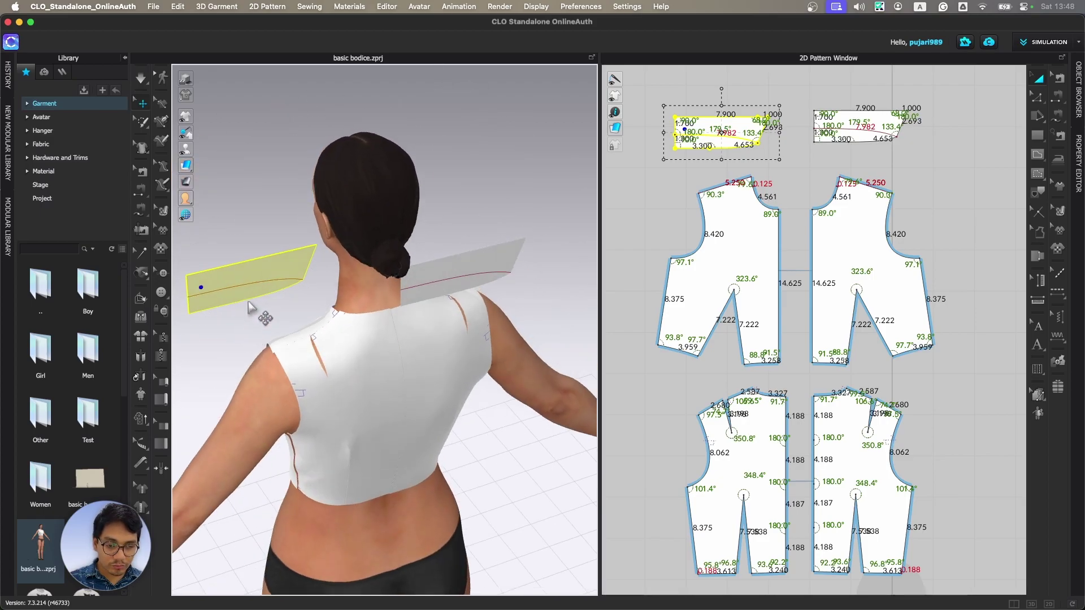
# - Align the copied collar piece in 3D behind the left half of the back neckline, meeting the original collar piece at center back
pyautogui.click(247, 288)
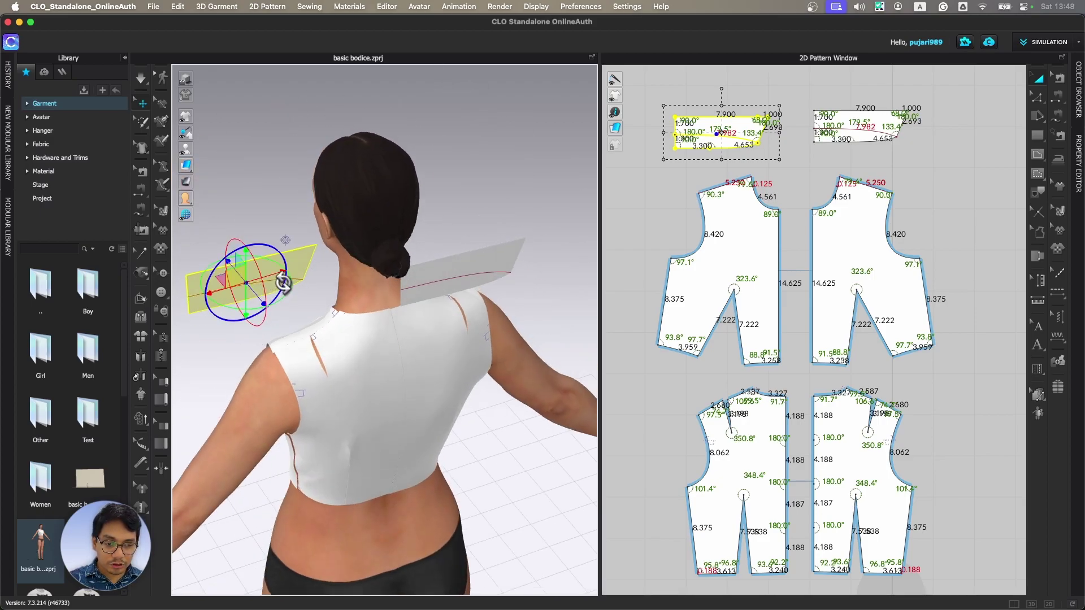
pyautogui.moveTo(311, 282); pyautogui.dragTo(318, 304, button='right')
pyautogui.moveTo(283, 259); pyautogui.dragTo(199, 287)
pyautogui.moveTo(277, 304); pyautogui.dragTo(337, 346)
pyautogui.press('8')
pyautogui.moveTo(277, 294); pyautogui.dragTo(281, 336, button='right')
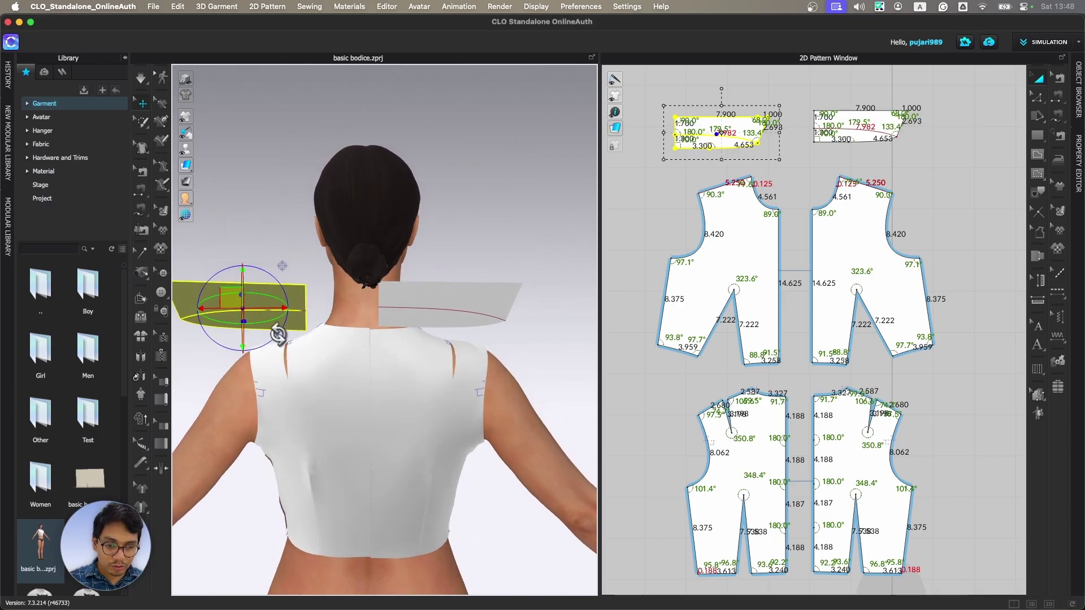
pyautogui.moveTo(267, 308); pyautogui.dragTo(330, 321)
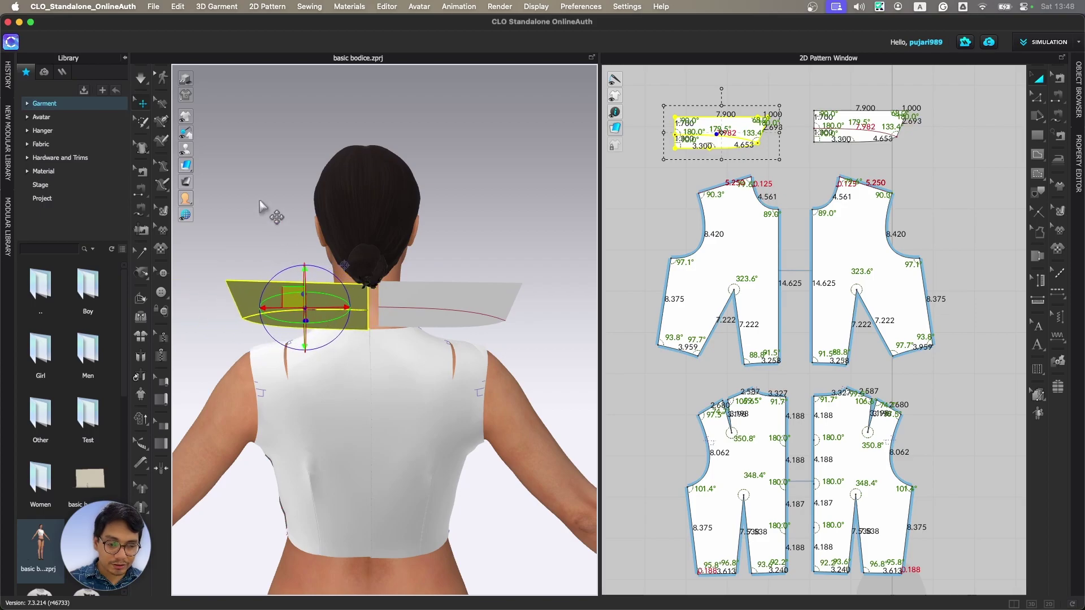
# - Flip the normal of the copied collar piece so its outer side faces outward
pyautogui.rightClick(304, 308)
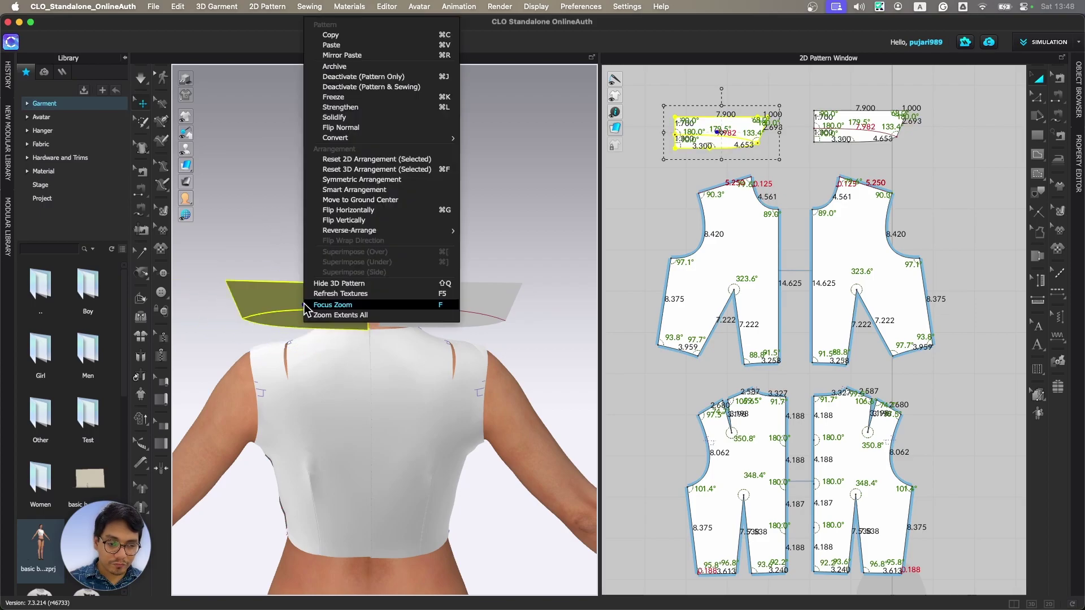
pyautogui.click(360, 127)
pyautogui.click(296, 249)
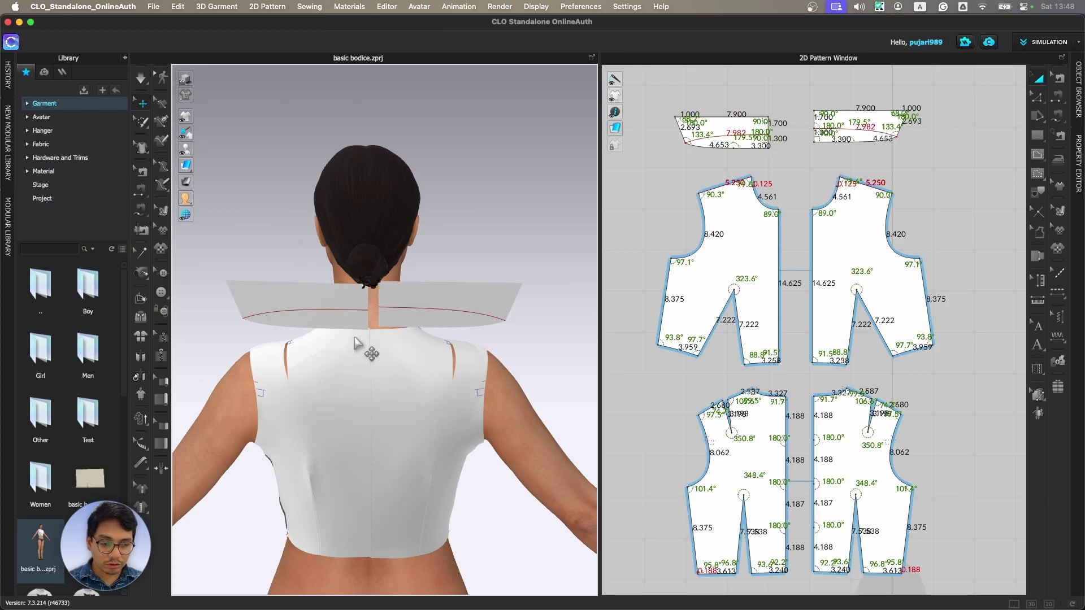
# - Change the surface display style of the 3D garment and check the collar pieces from the side and back
pyautogui.moveTo(425, 324); pyautogui.dragTo(334, 349, button='right')
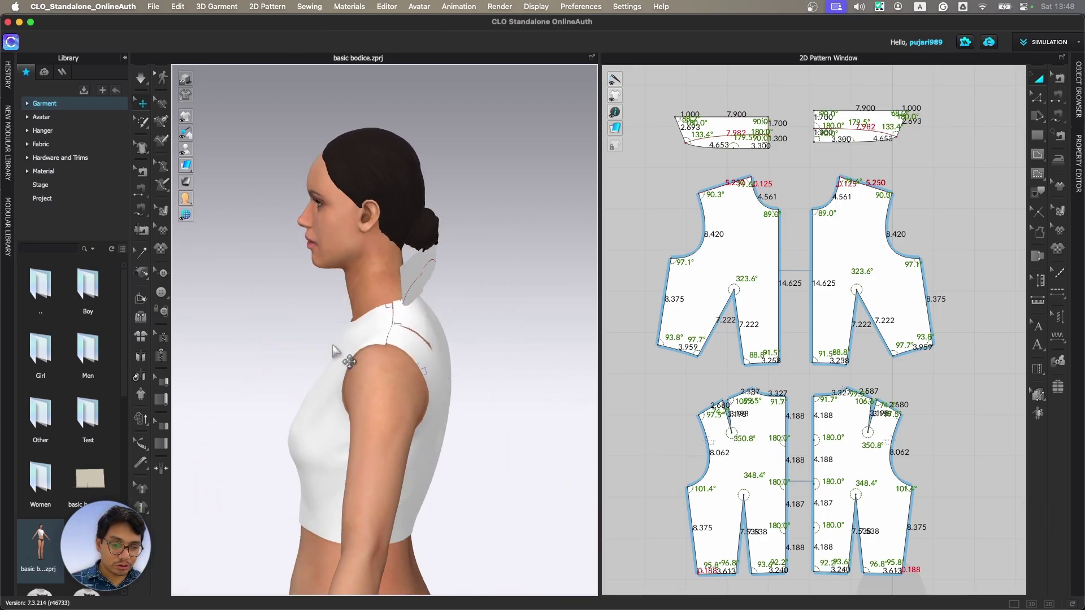
pyautogui.moveTo(185, 165)
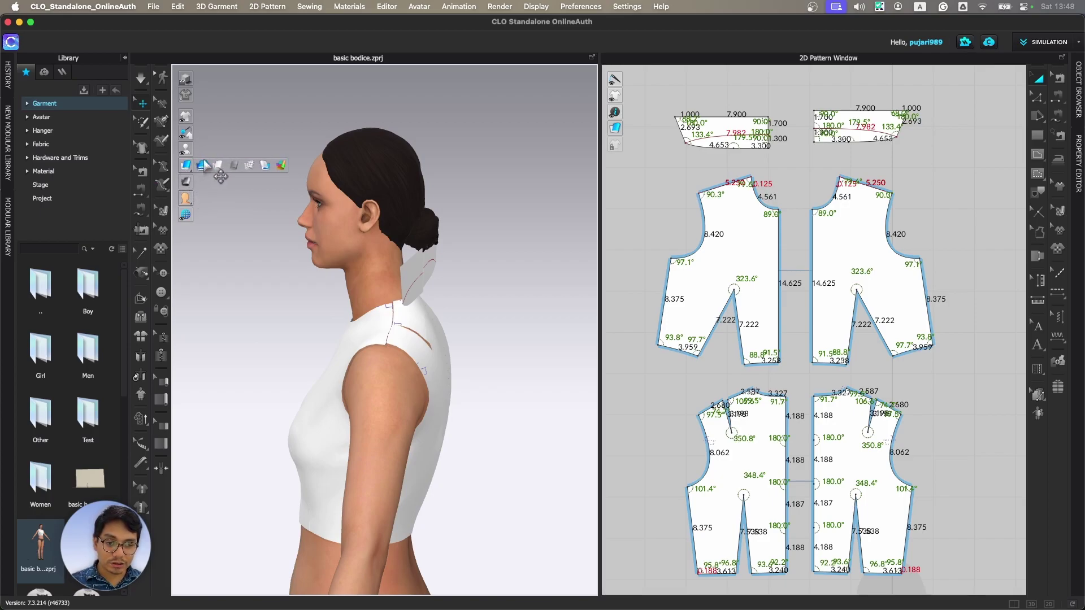
pyautogui.moveTo(315, 308); pyautogui.dragTo(203, 342, button='right')
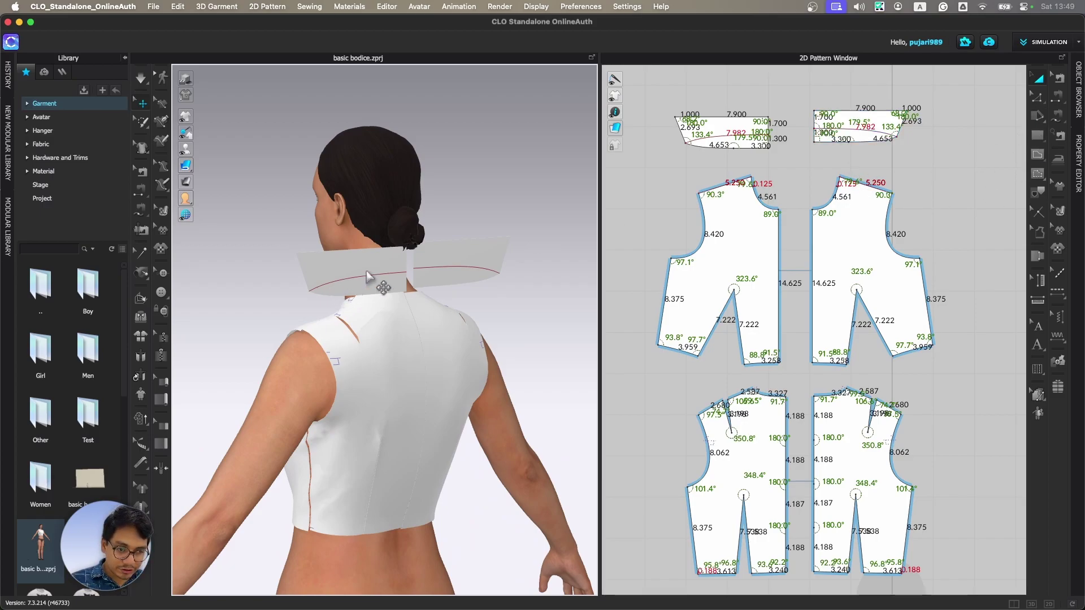
pyautogui.click(432, 266)
pyautogui.moveTo(475, 404); pyautogui.dragTo(432, 339, button='right')
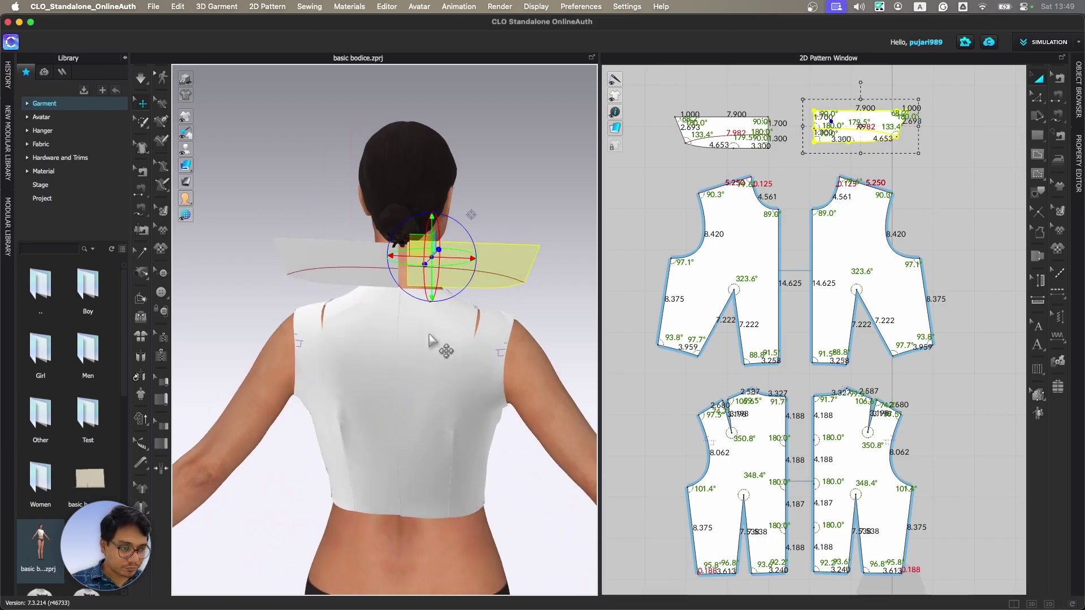
pyautogui.click(433, 339)
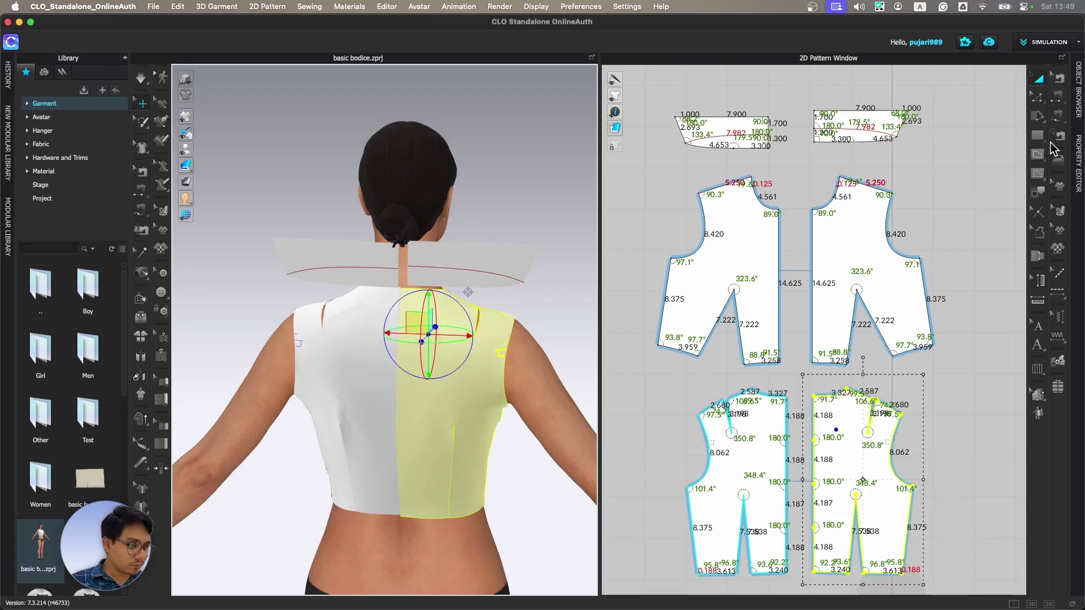
# - Free-sew the 3.300 lower-edge segment of the right collar piece to the avatar's right back neckline, from center back to the shoulder
pyautogui.click(1060, 119)
pyautogui.scroll(4, 813, 134)
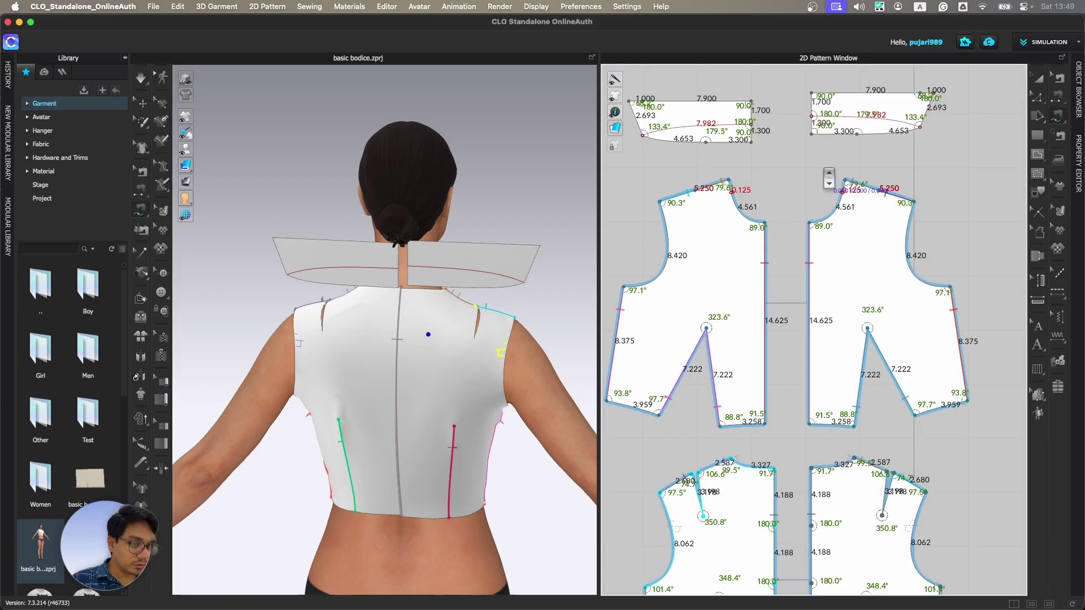
pyautogui.click(819, 125)
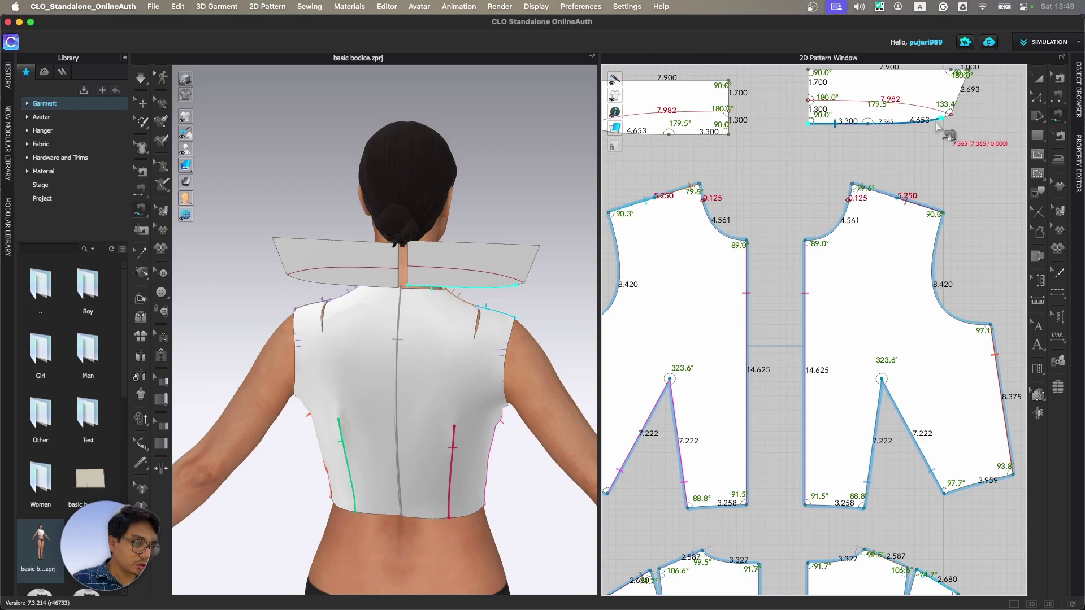
pyautogui.click(872, 129)
pyautogui.moveTo(838, 528); pyautogui.dragTo(778, 342, button='middle')
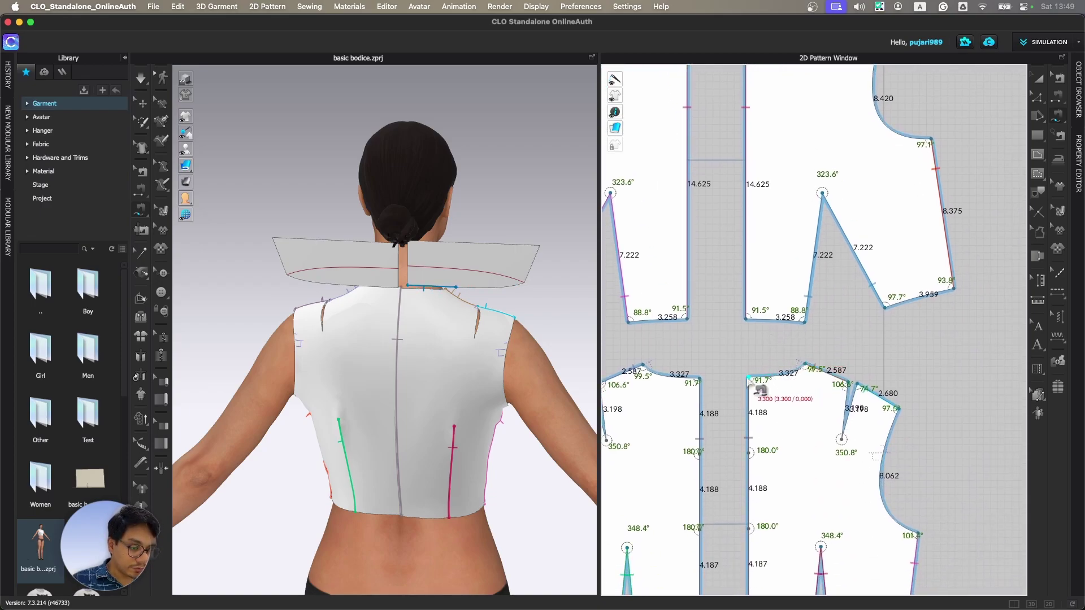
pyautogui.click(748, 378)
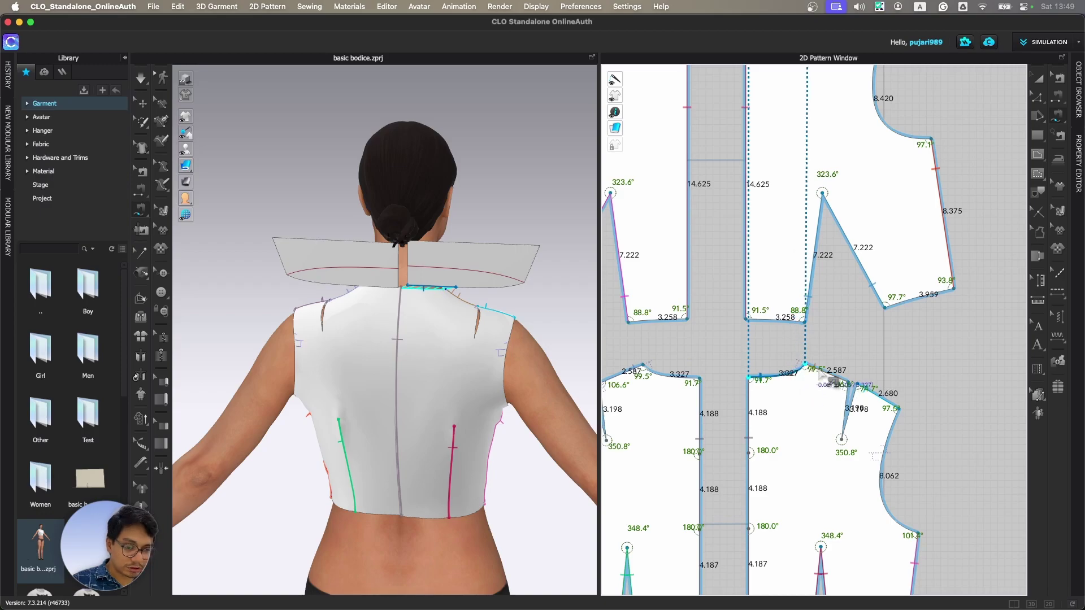
pyautogui.click(820, 371)
# - Free-sew the 4.653 lower-edge segment of the right collar piece to the avatar's right front neckline, from the shoulder to center front
pyautogui.scroll(-5, 818, 316)
pyautogui.moveTo(421, 385); pyautogui.dragTo(272, 405, button='right')
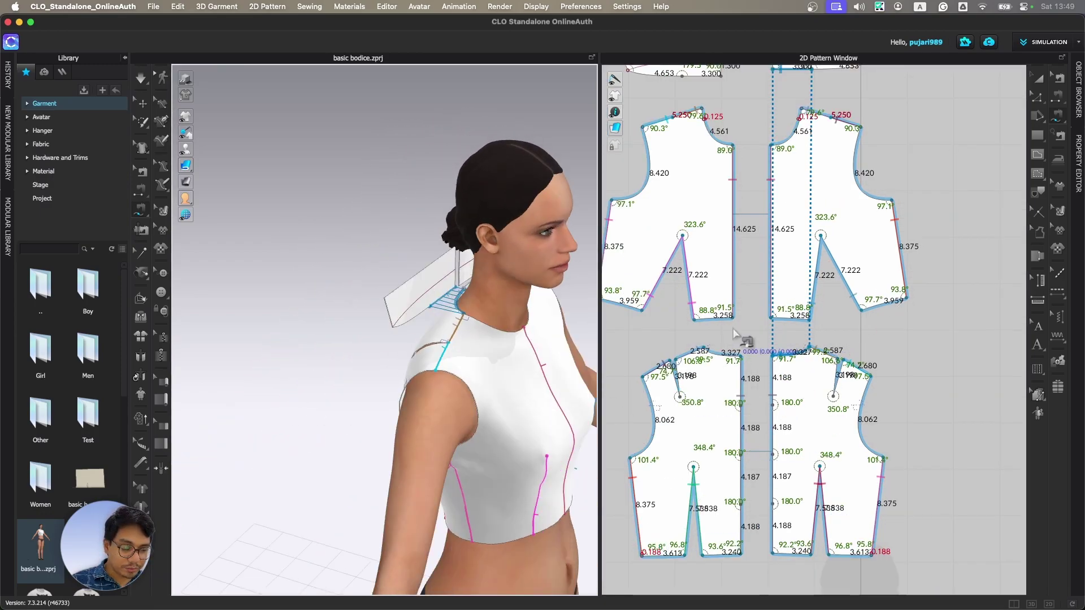
pyautogui.scroll(4, 879, 316)
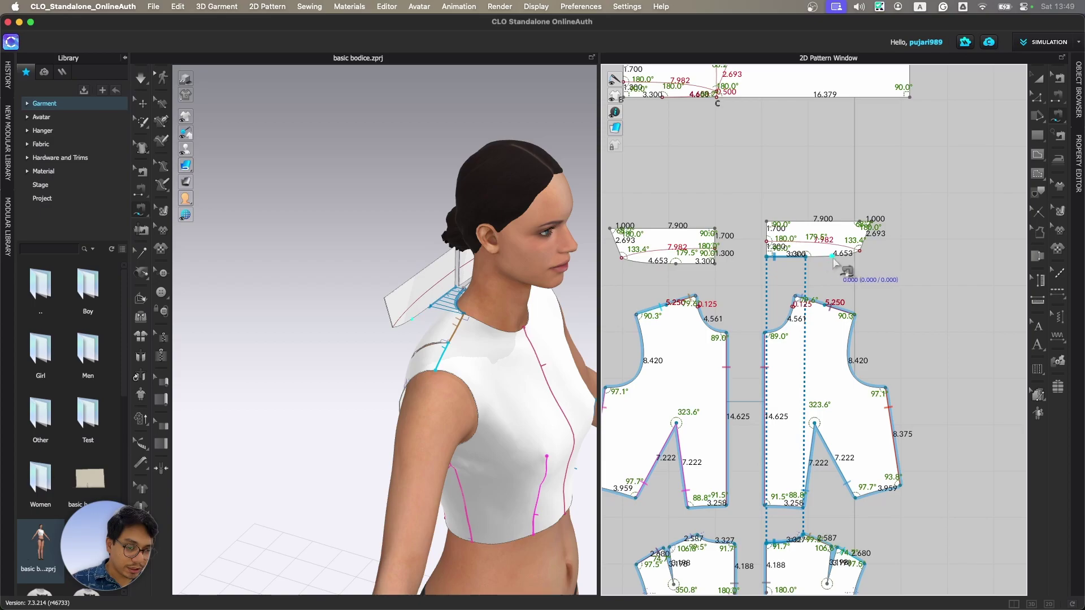
pyautogui.click(809, 258)
pyautogui.click(861, 255)
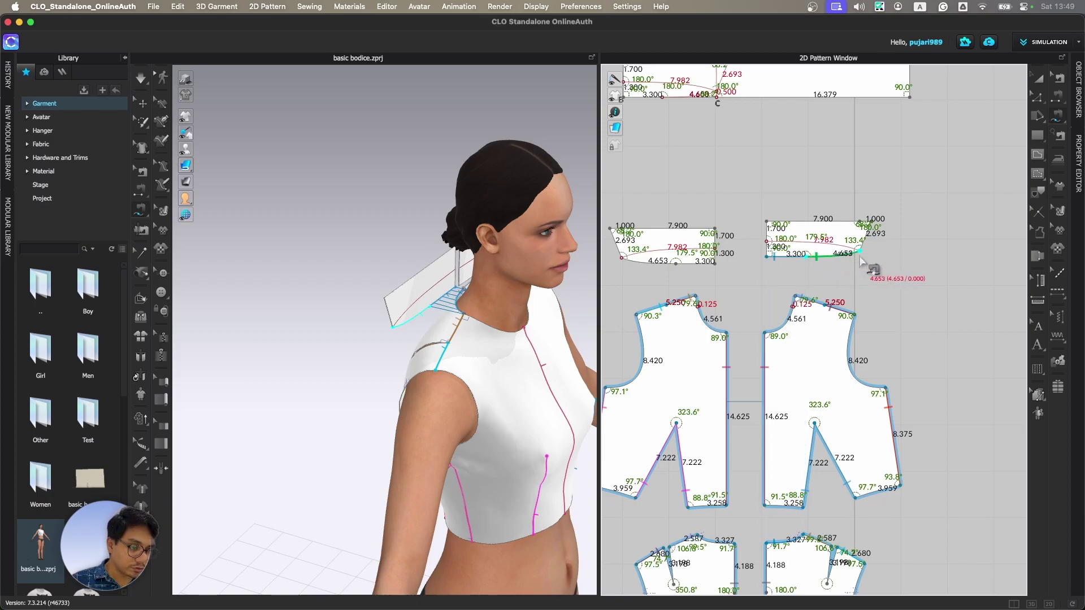
pyautogui.click(698, 299)
pyautogui.click(727, 335)
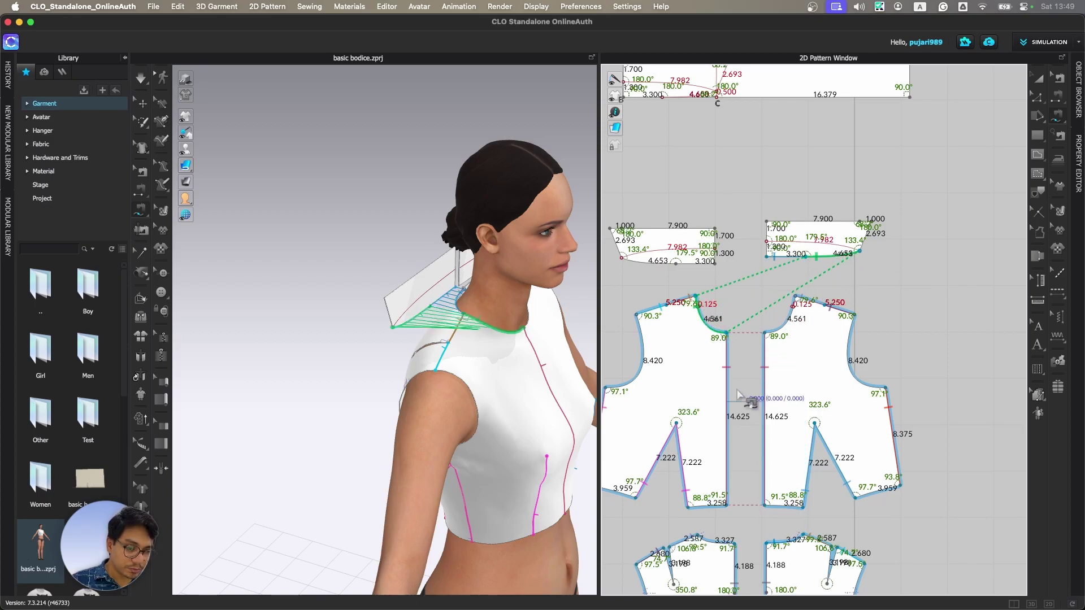
# - Free-sew the 3.300 lower-edge segment of the left collar piece to the avatar's left back neckline
pyautogui.moveTo(415, 392); pyautogui.dragTo(780, 374, button='right')
pyautogui.scroll(3, 810, 322)
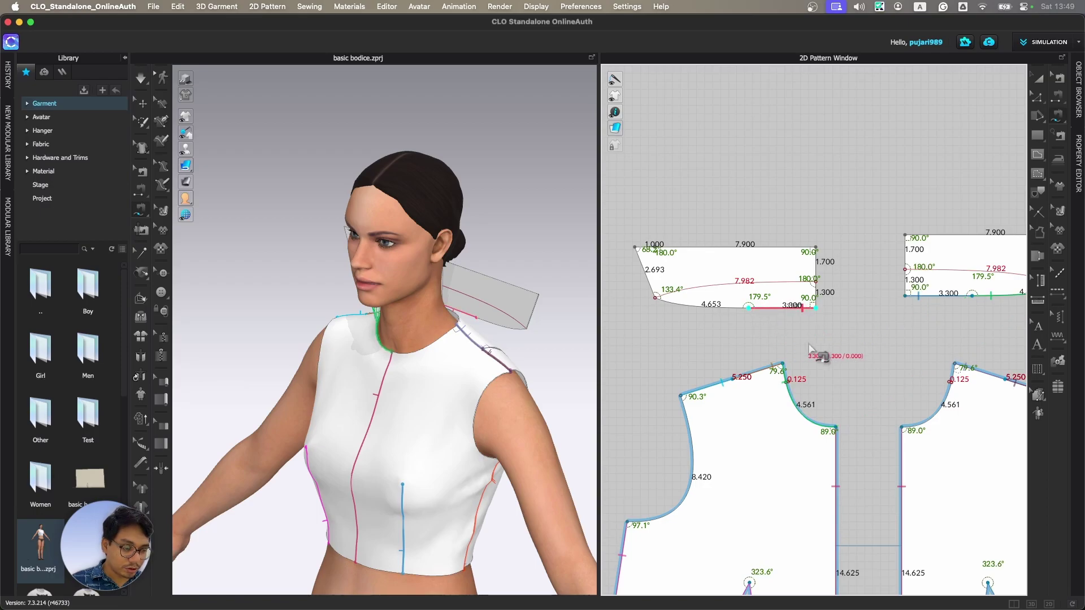
pyautogui.scroll(-3, 859, 474)
pyautogui.moveTo(859, 474); pyautogui.dragTo(804, 257, button='middle')
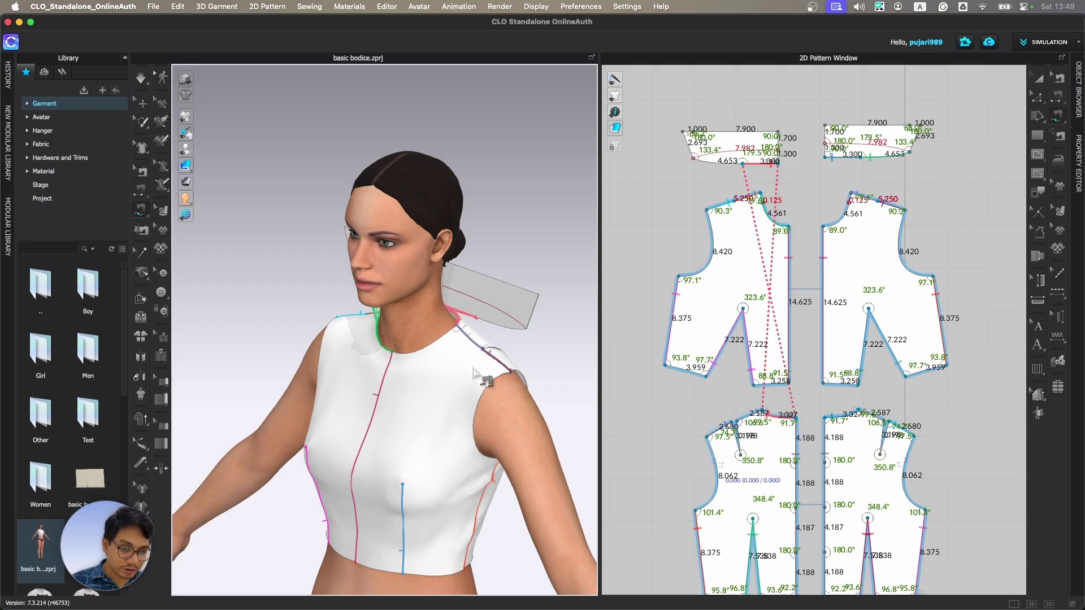
# - Raise the left collar piece in 3D above the back neckline to expose its sewing lines
pyautogui.press('8')
pyautogui.press('q')
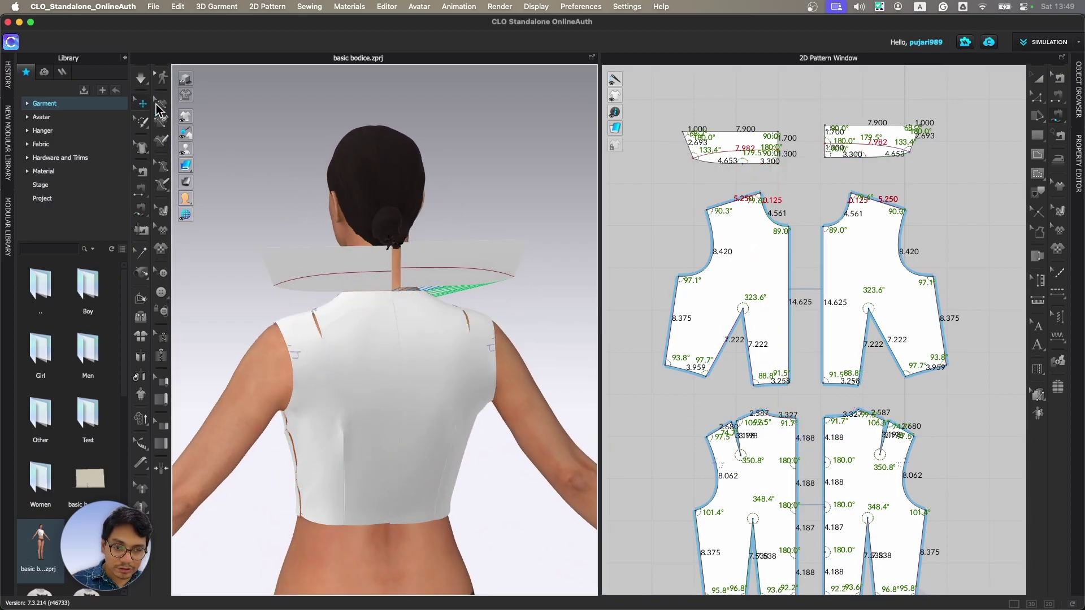
pyautogui.moveTo(366, 269); pyautogui.dragTo(365, 243)
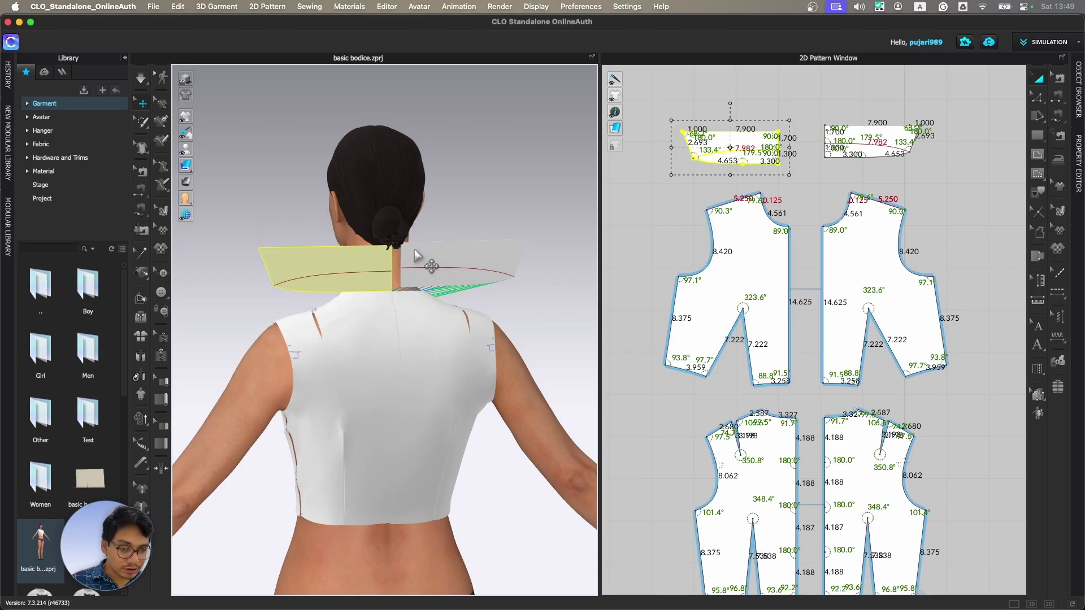
pyautogui.press('super+z')
pyautogui.moveTo(378, 275); pyautogui.dragTo(384, 231)
pyautogui.press('super+z')
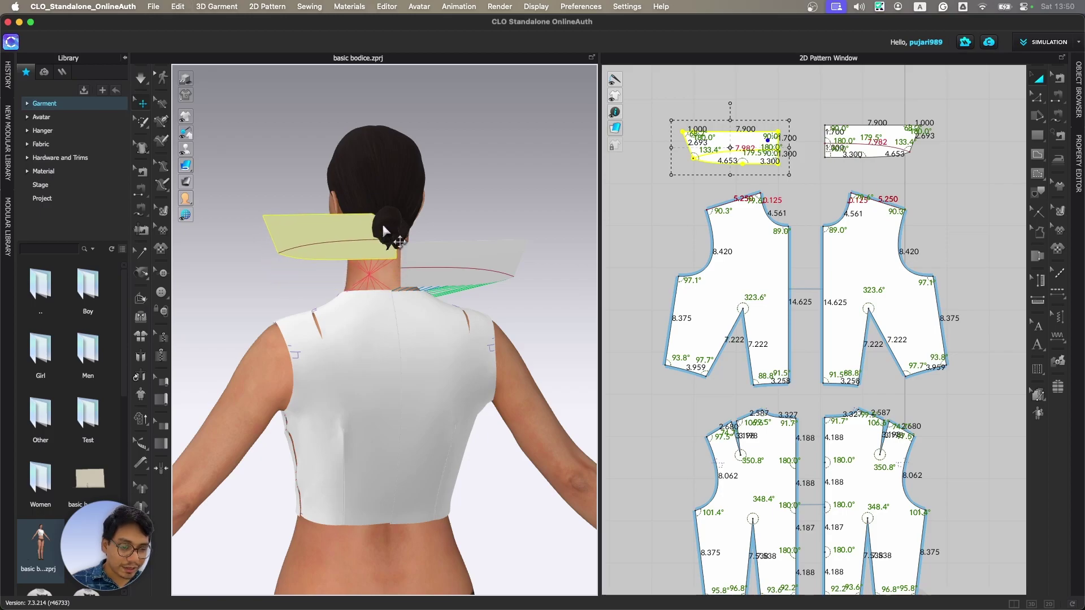
# - Reverse the sewing direction between the left collar piece and the left back neckline
pyautogui.click(1059, 79)
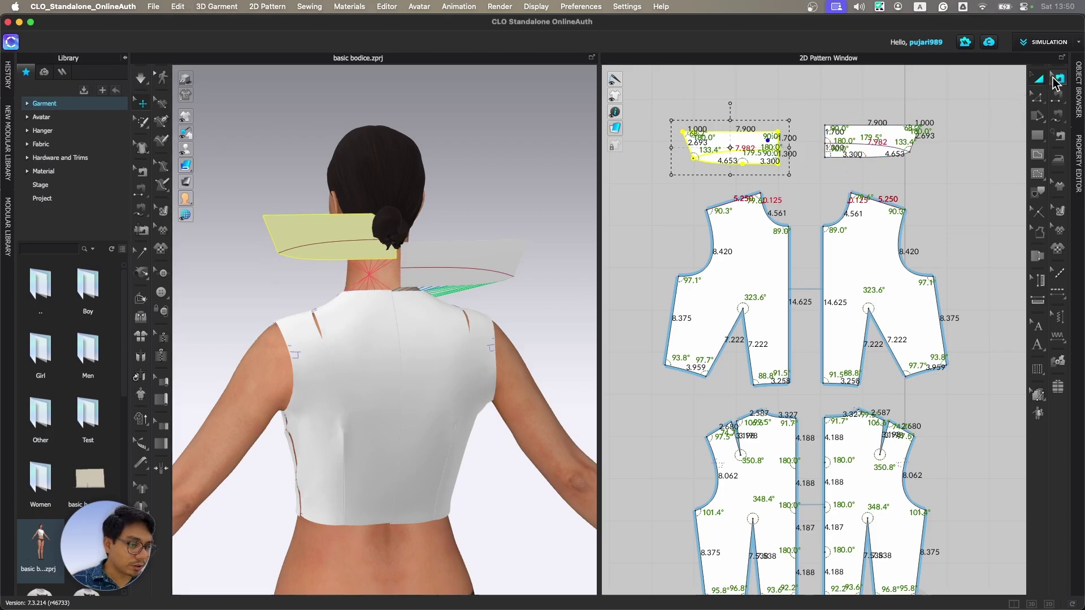
pyautogui.rightClick(762, 169)
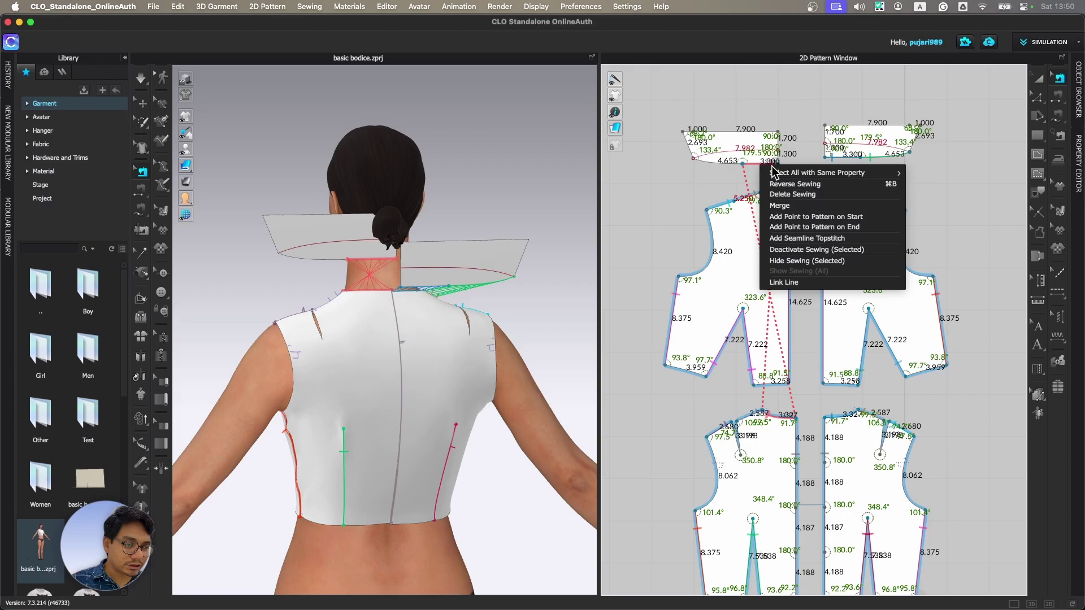
pyautogui.click(799, 185)
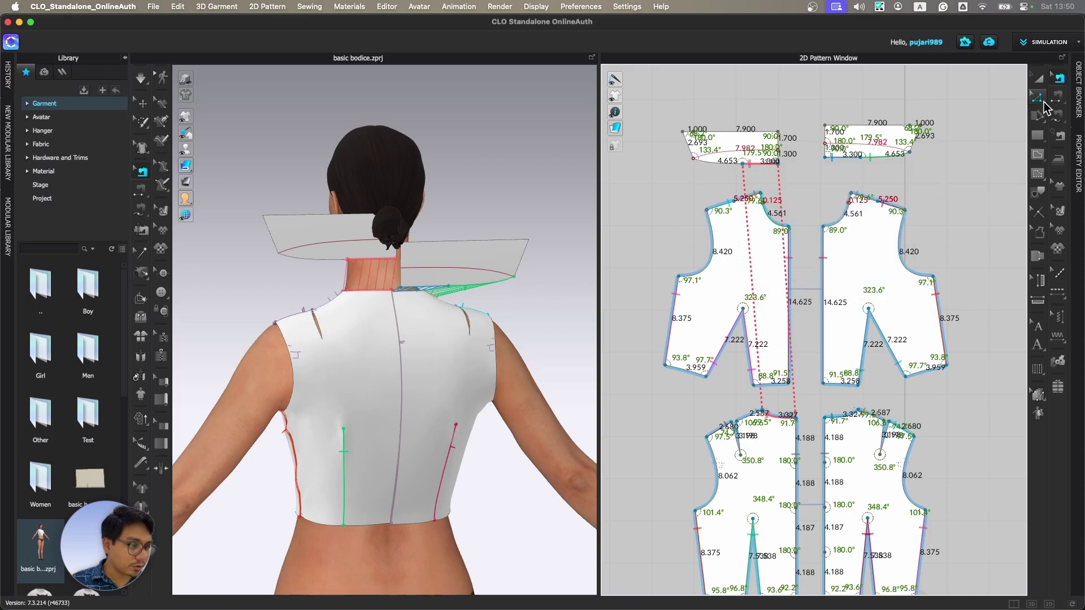
# - Free-sew the avatar's left front neckline to the 4.653 lower-edge segment of the left collar piece
pyautogui.click(1060, 119)
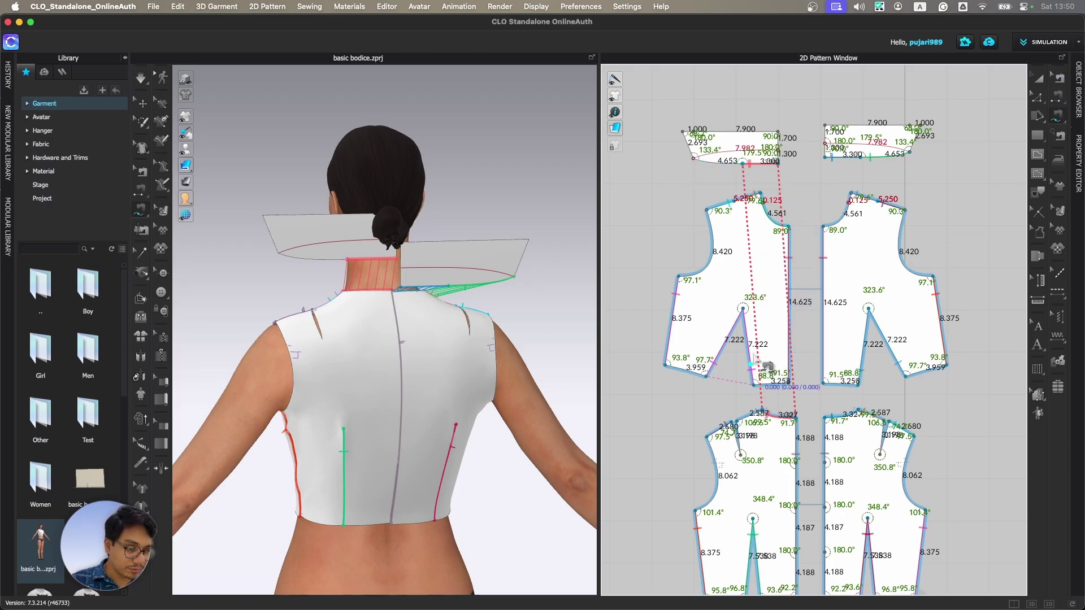
pyautogui.moveTo(334, 368); pyautogui.dragTo(509, 389, button='right')
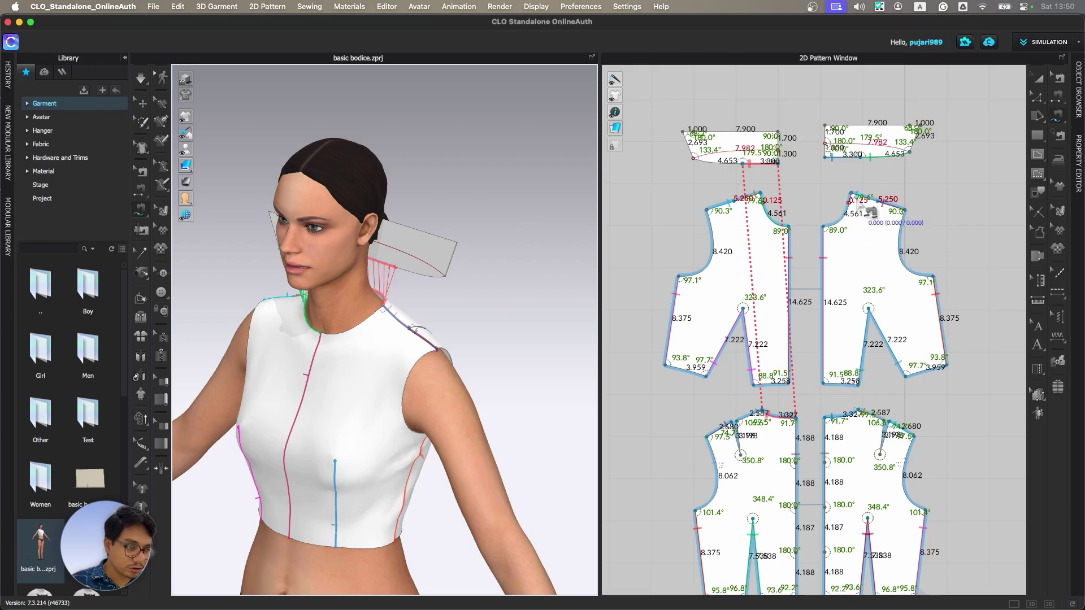
pyautogui.click(827, 226)
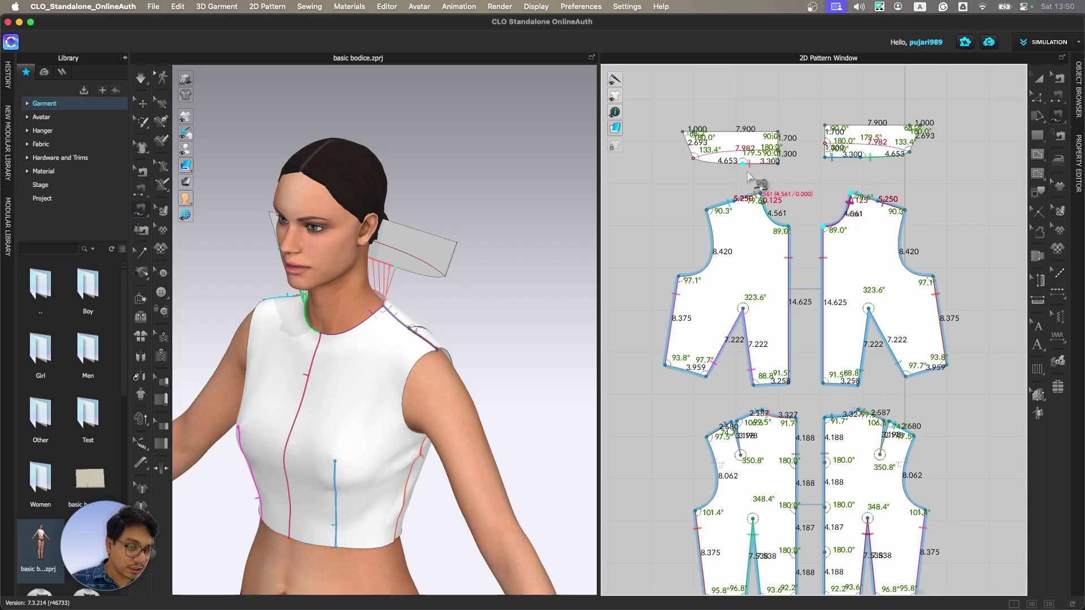
pyautogui.click(696, 161)
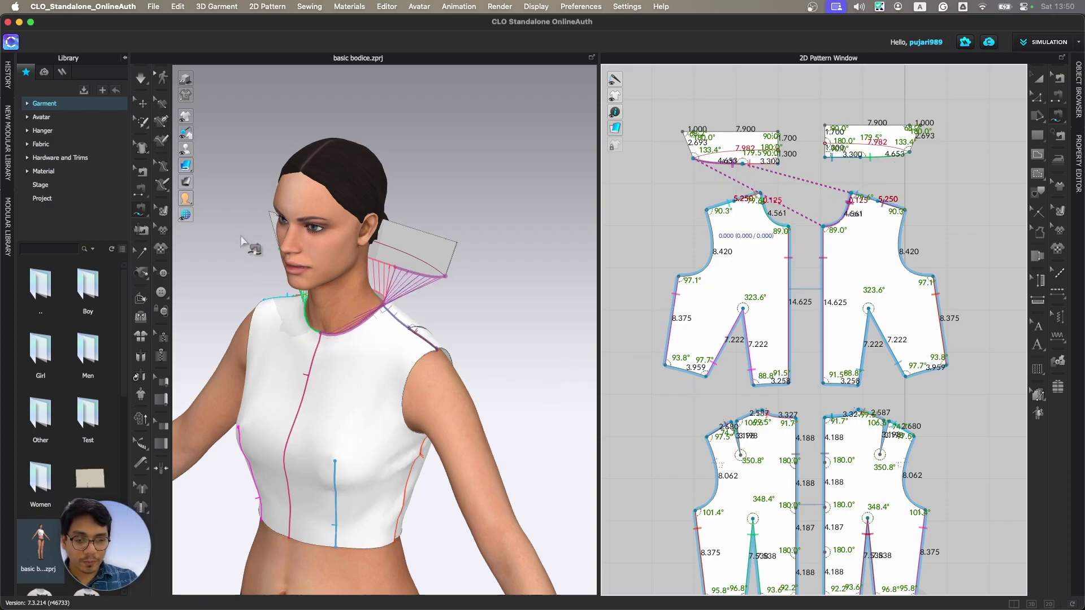
# - Lower the left collar piece in 3D to the back neckline, level with the right collar piece
pyautogui.click(143, 103)
pyautogui.moveTo(519, 363); pyautogui.dragTo(330, 360, button='right')
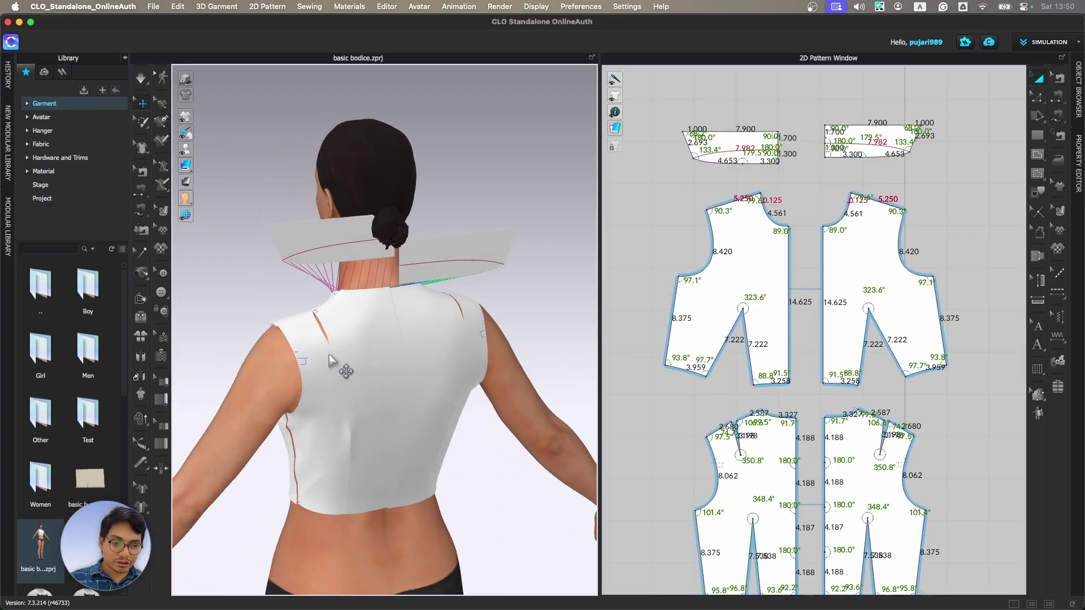
pyautogui.click(361, 245)
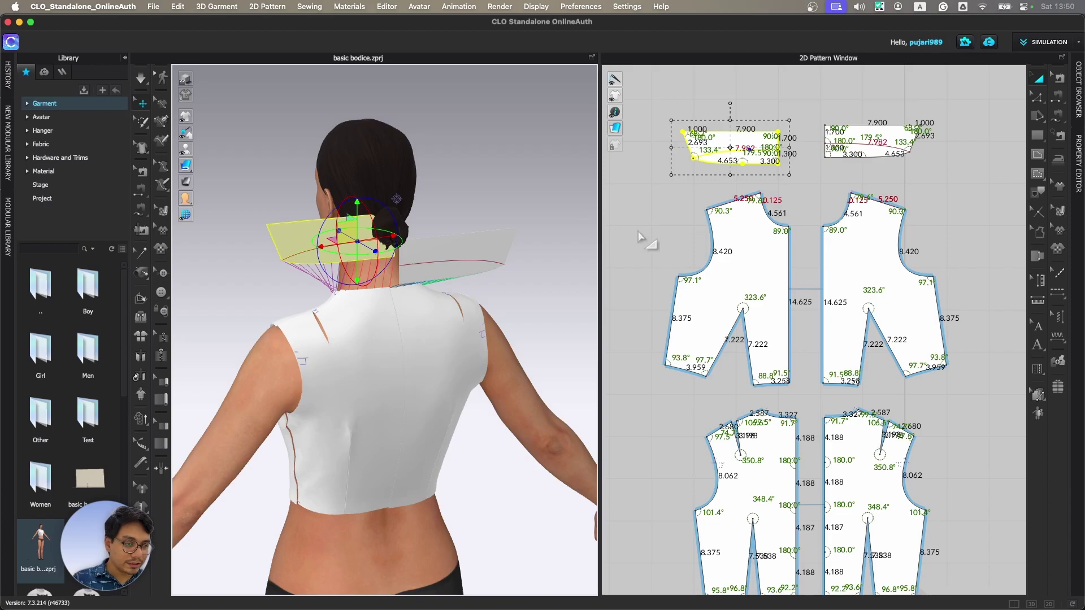
pyautogui.click(805, 174)
pyautogui.scroll(6, 806, 177)
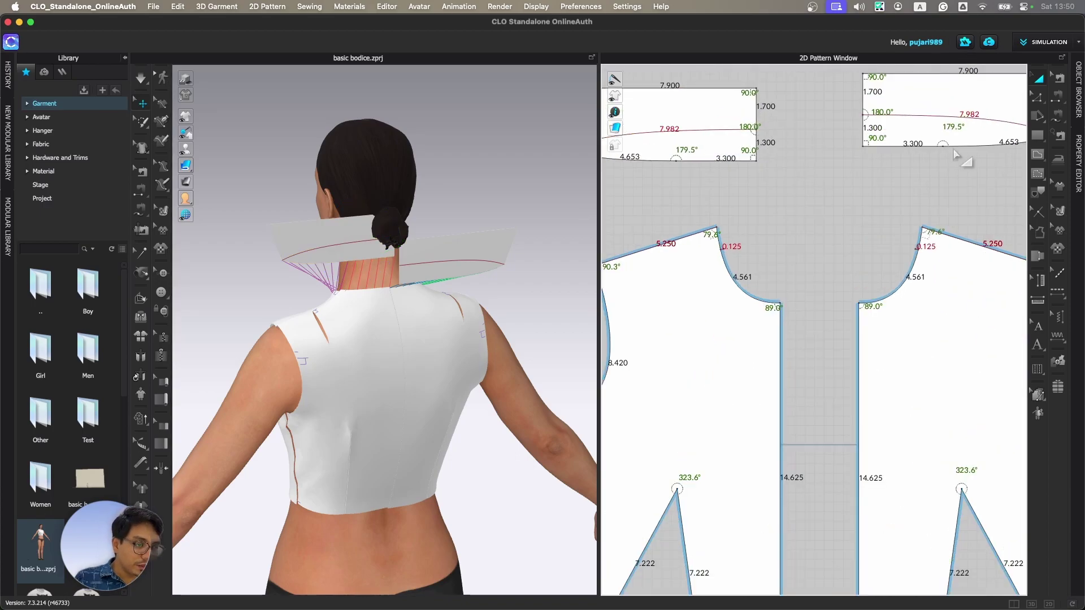
pyautogui.click(1058, 116)
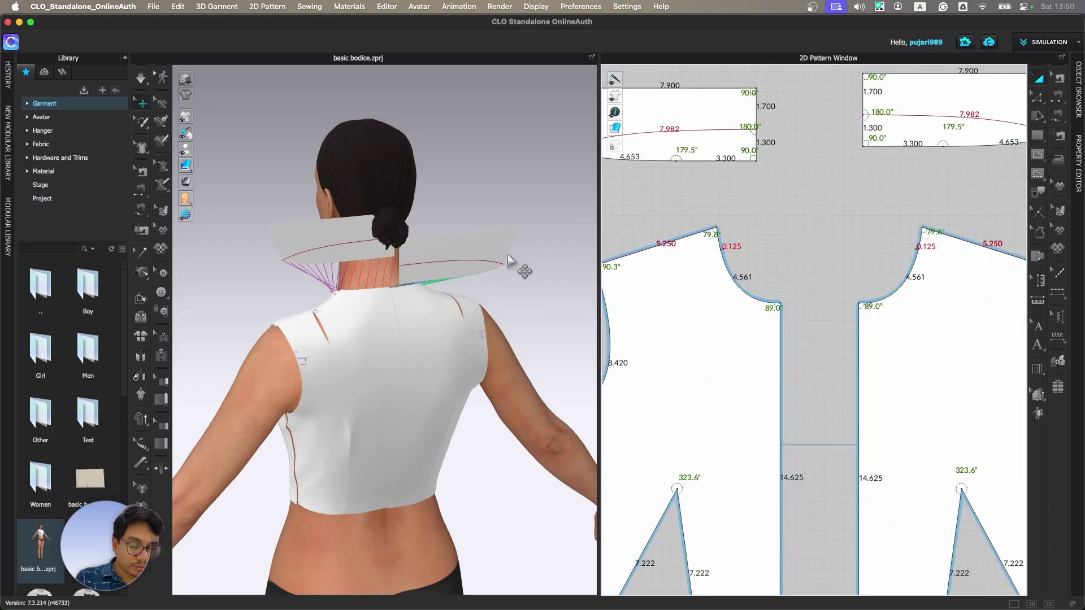
pyautogui.moveTo(370, 259); pyautogui.dragTo(371, 283)
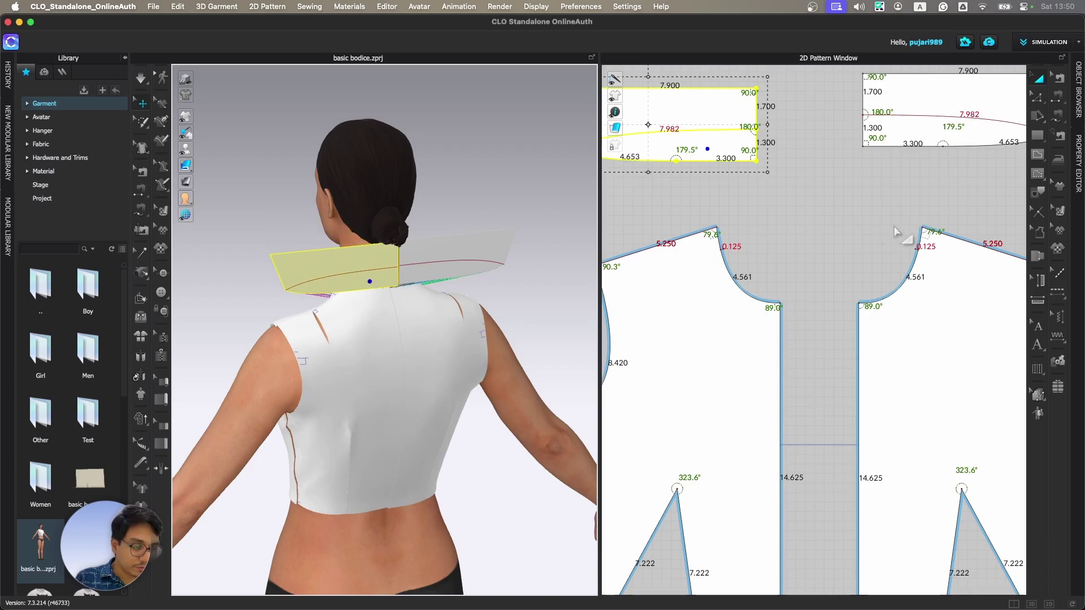
# - Merge the two collar pieces into one along their 1.700 centre-back edges
pyautogui.click(1045, 95)
pyautogui.moveTo(790, 189); pyautogui.dragTo(787, 256, button='middle')
pyautogui.click(787, 193)
pyautogui.click(753, 179)
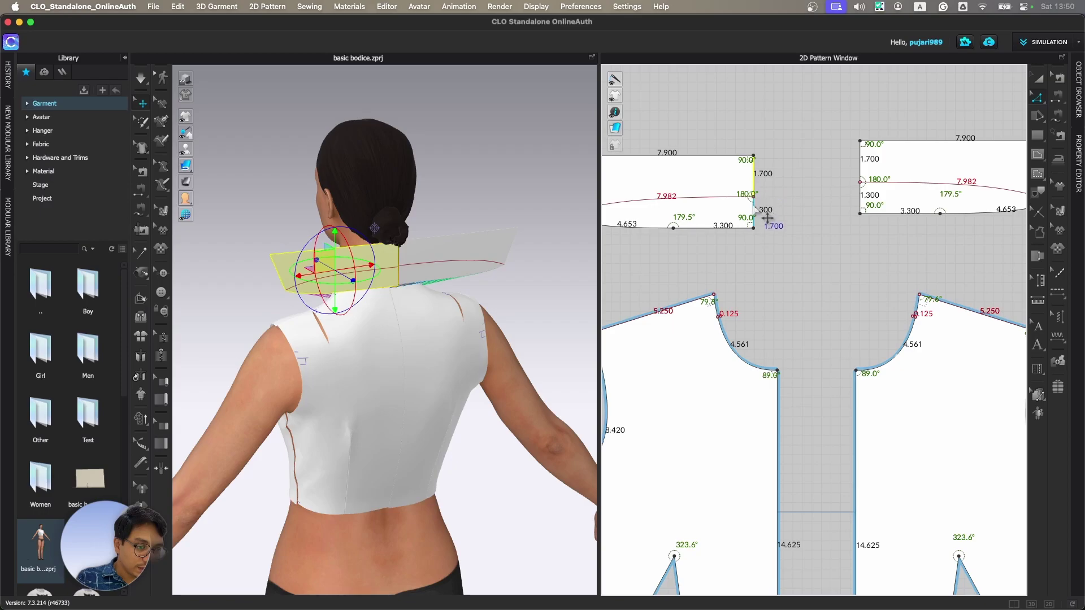
pyautogui.keyDown('shift'); pyautogui.click(869, 168); pyautogui.keyUp('shift')
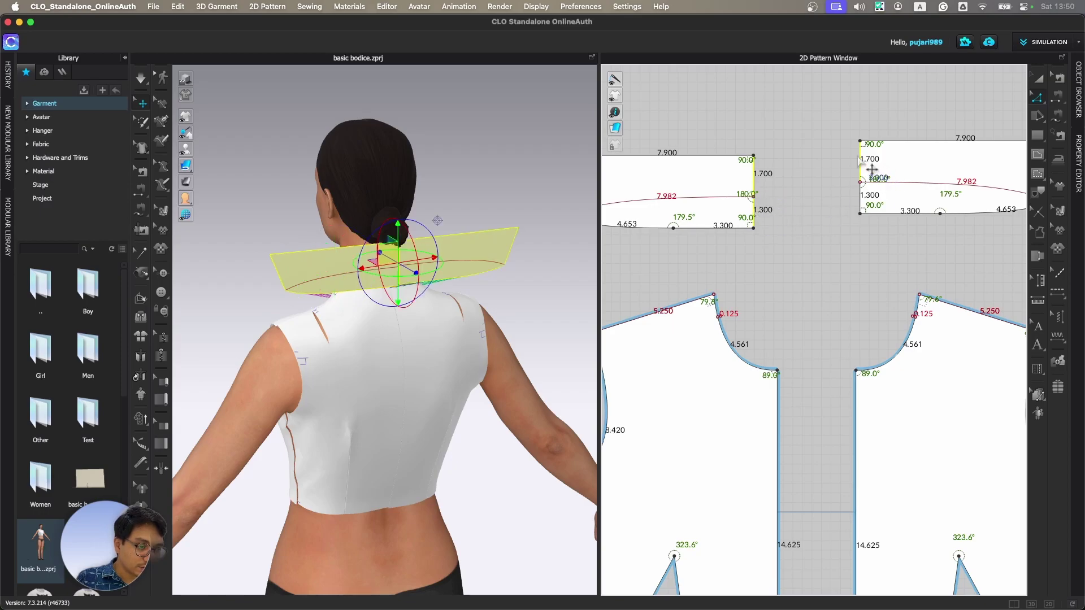
pyautogui.rightClick(855, 198)
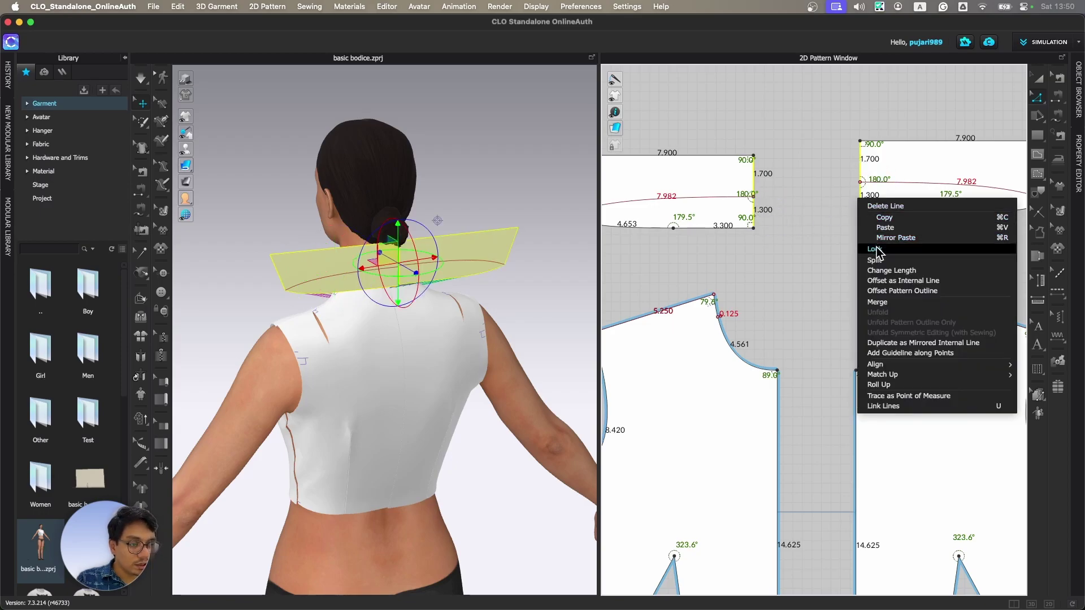
pyautogui.click(885, 306)
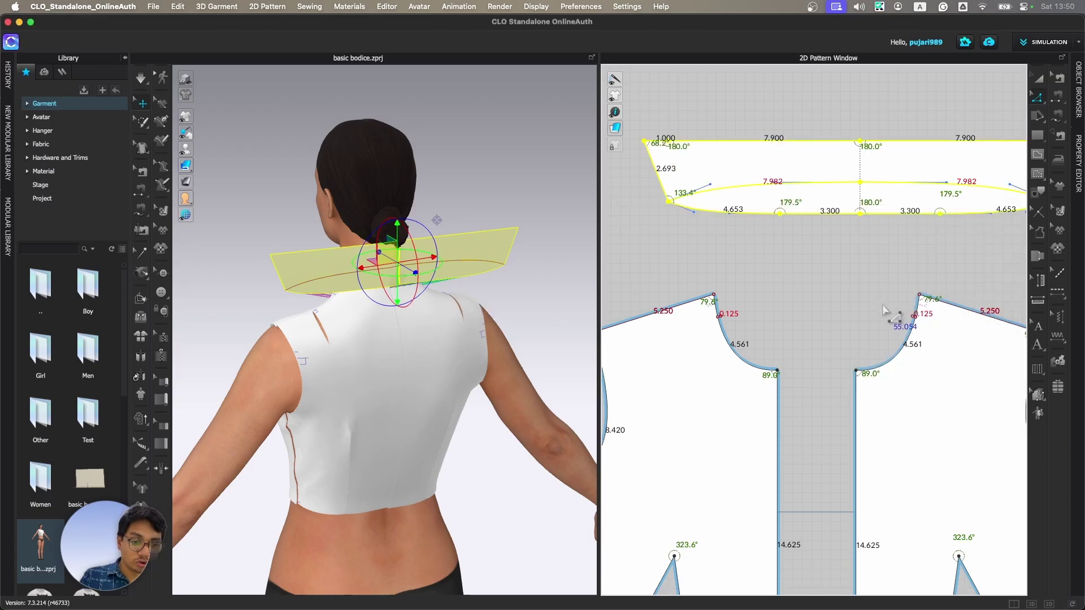
pyautogui.click(827, 261)
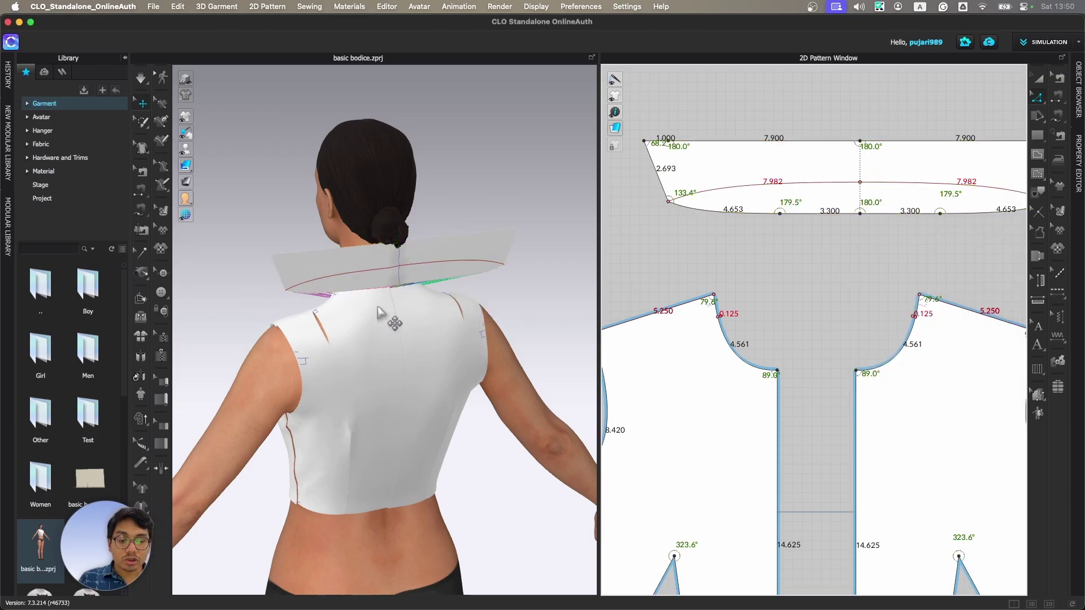
# - Freeze all front and back bodice pieces
pyautogui.moveTo(369, 307); pyautogui.dragTo(535, 302, button='right')
pyautogui.scroll(-10, 809, 433)
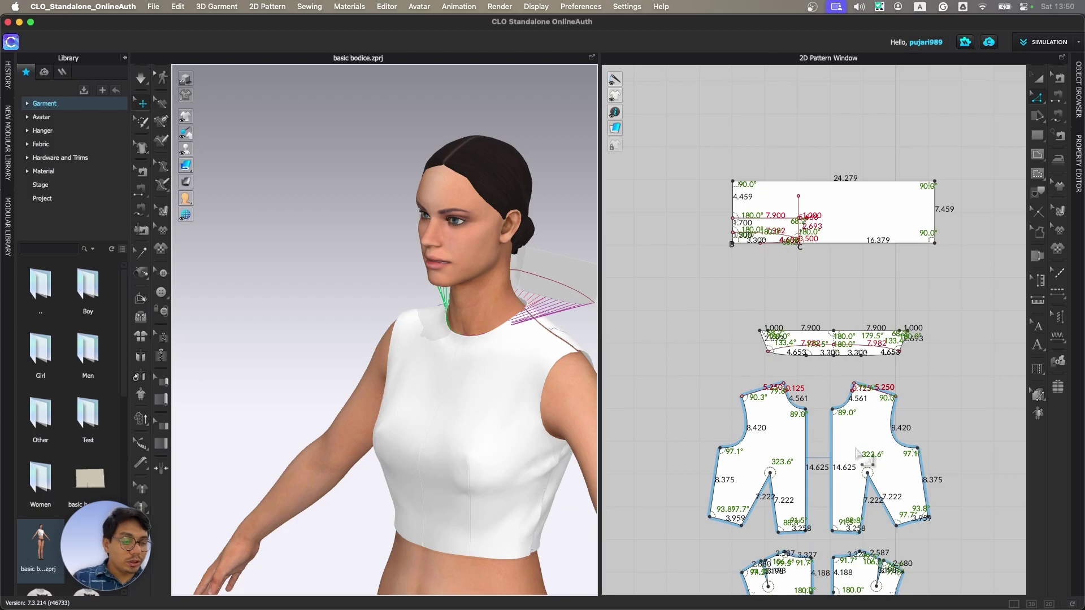
pyautogui.moveTo(838, 431); pyautogui.dragTo(826, 201, button='middle')
pyautogui.click(1040, 79)
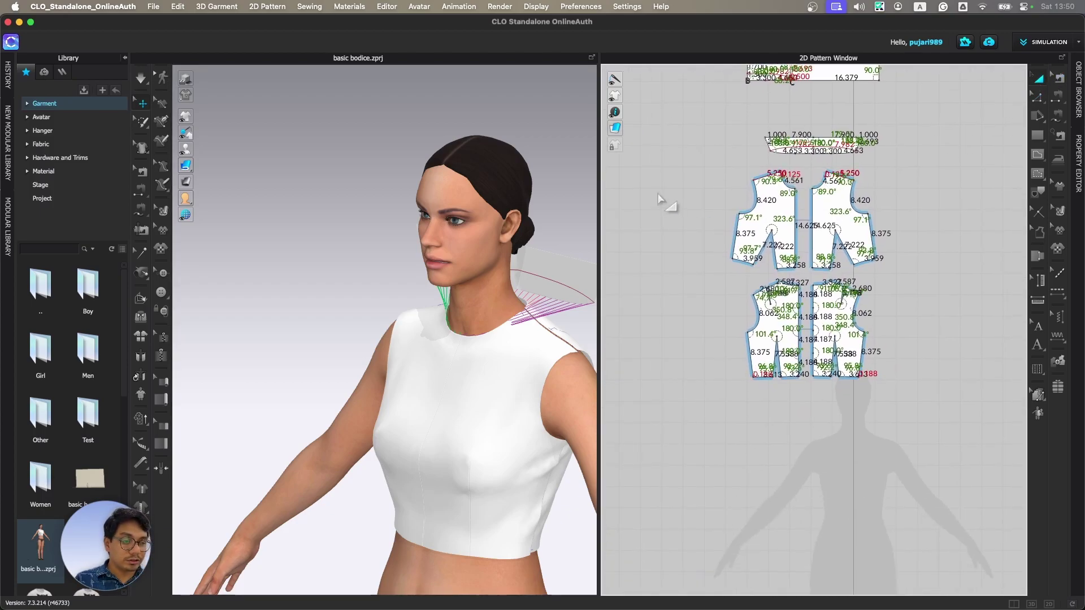
pyautogui.moveTo(695, 160); pyautogui.dragTo(902, 388)
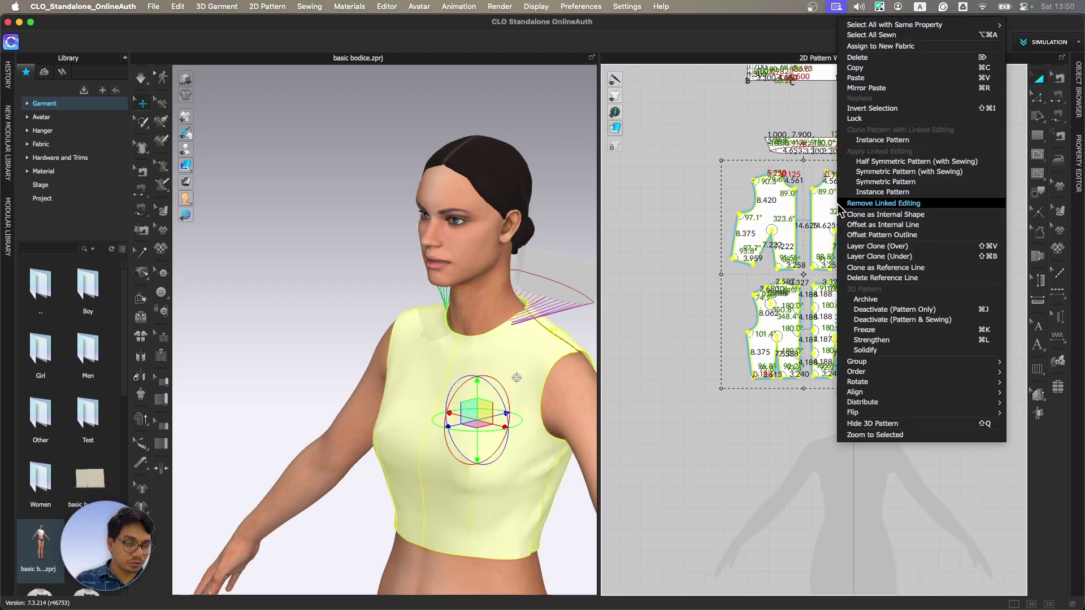
pyautogui.rightClick(839, 263)
pyautogui.click(893, 319)
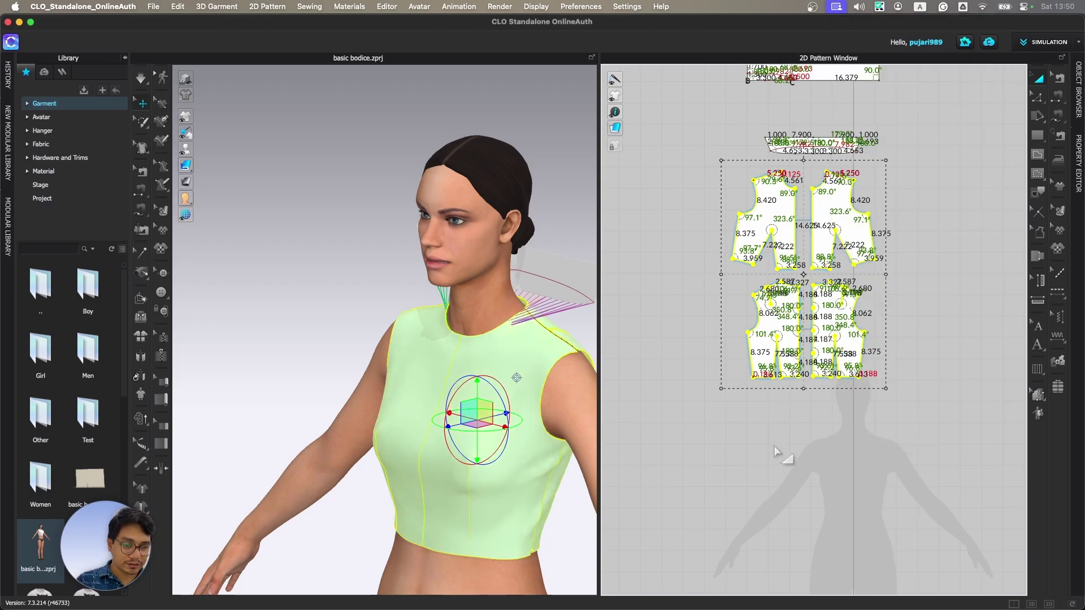
# - Strengthen the merged collar and simulate it so it is drawn onto the bodice neckline
pyautogui.rightClick(565, 279)
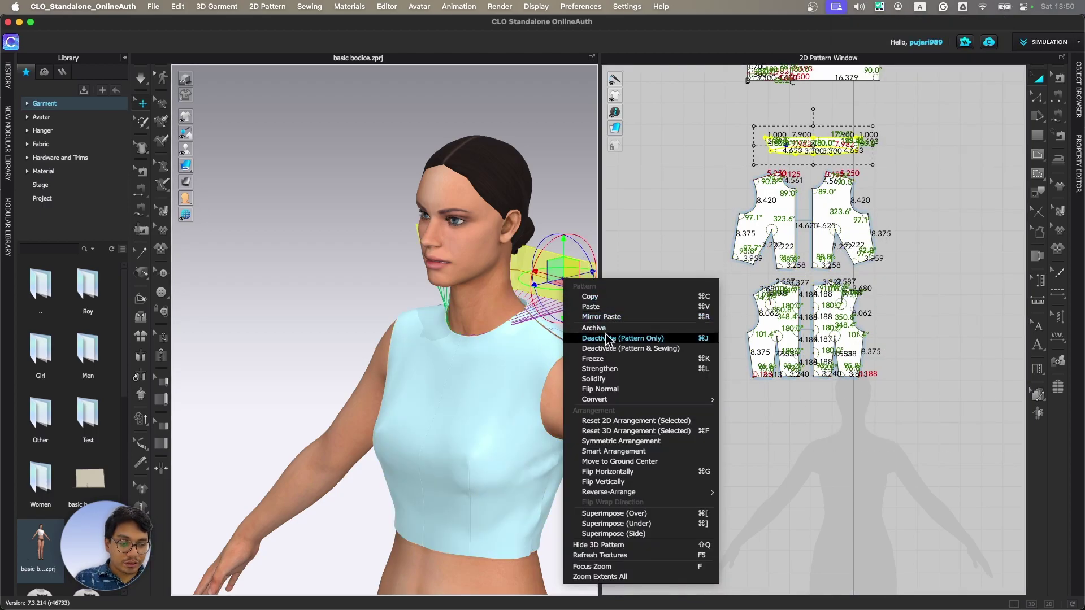
pyautogui.click(611, 378)
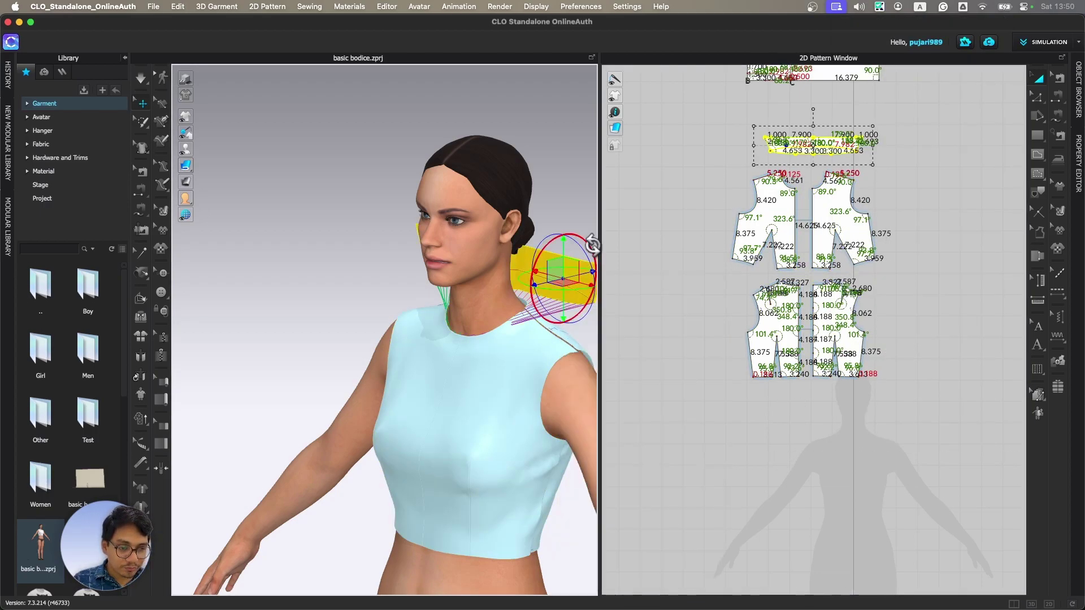
pyautogui.press('space')
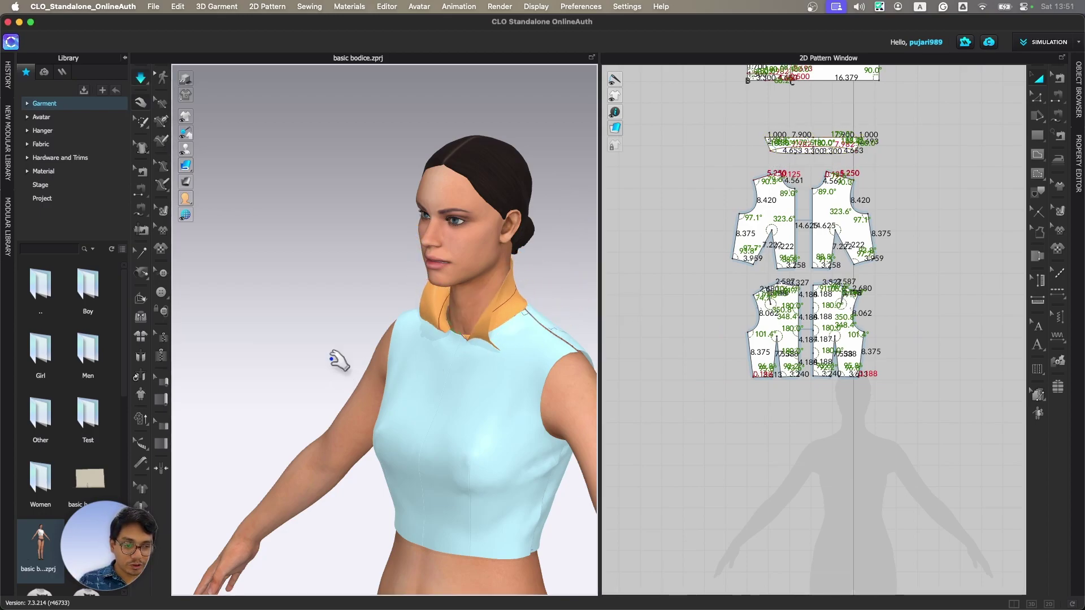
pyautogui.moveTo(314, 380); pyautogui.dragTo(521, 369, button='right')
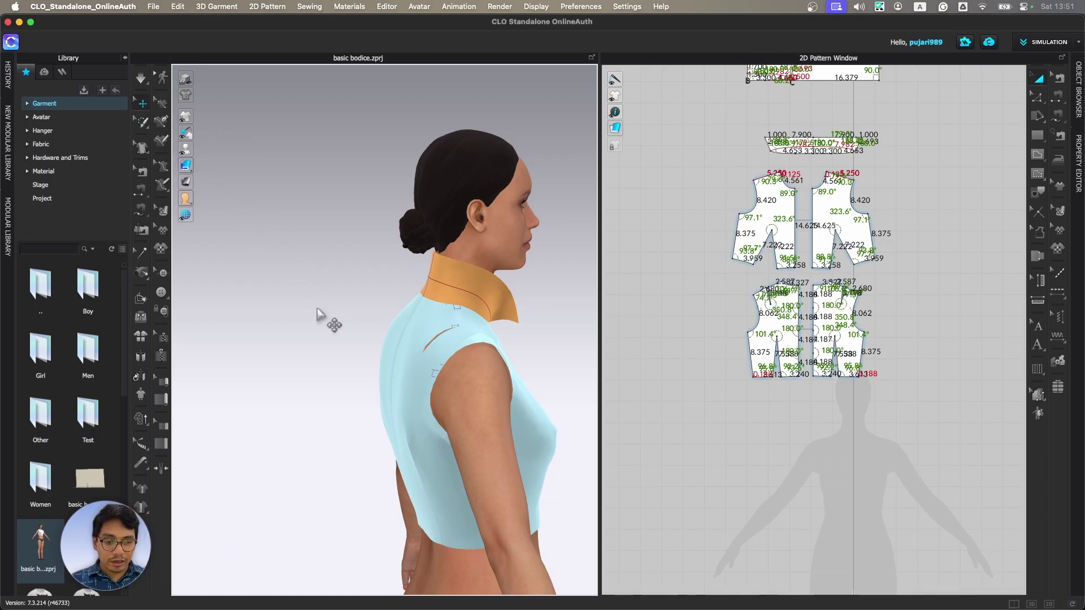
# - Fold the collar outward along its roll line on the avatar's right side with Fold Arrangement, and briefly simulate
pyautogui.click(140, 316)
pyautogui.click(444, 287)
pyautogui.moveTo(452, 343); pyautogui.dragTo(398, 356, button='right')
pyautogui.moveTo(445, 252); pyautogui.dragTo(402, 273)
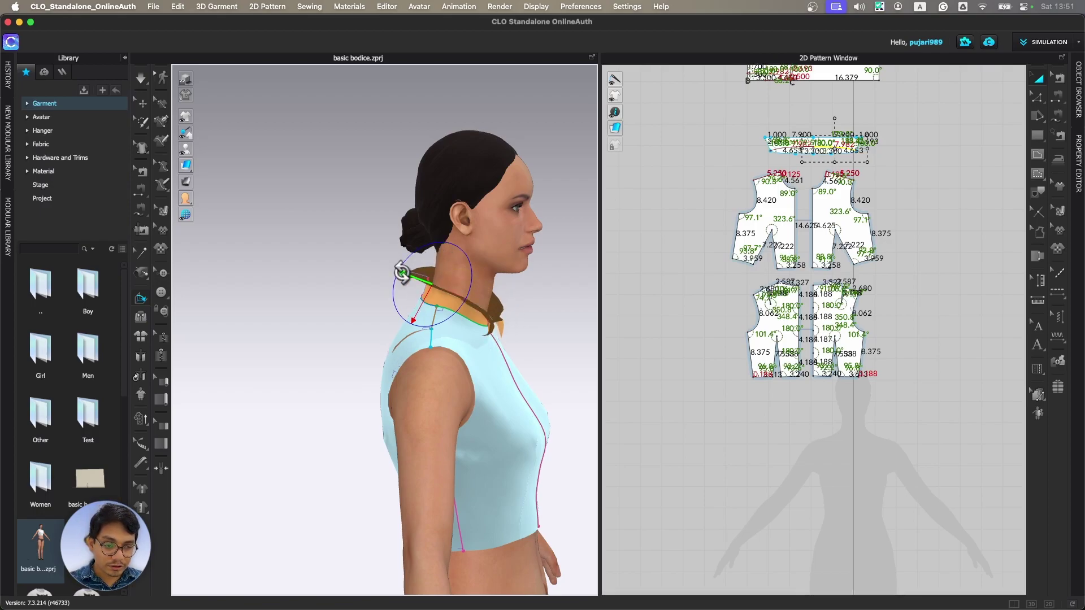
pyautogui.press('space')
pyautogui.press('space')
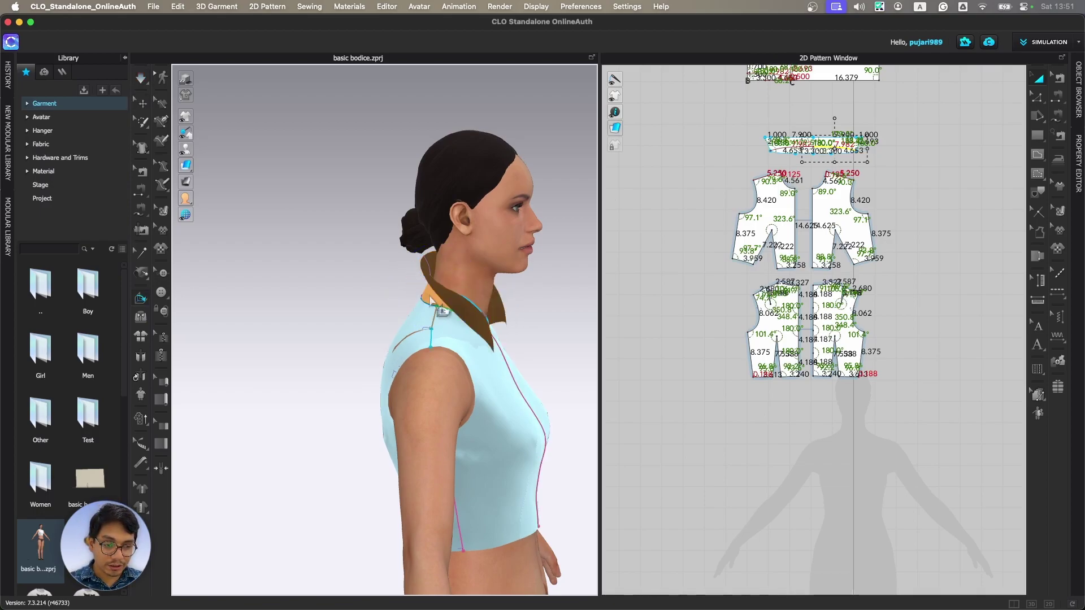
# - Fold the collar outward along its roll line on the avatar's left side, simulate, and pull the front collar flap down into place
pyautogui.moveTo(403, 307); pyautogui.dragTo(568, 318, button='right')
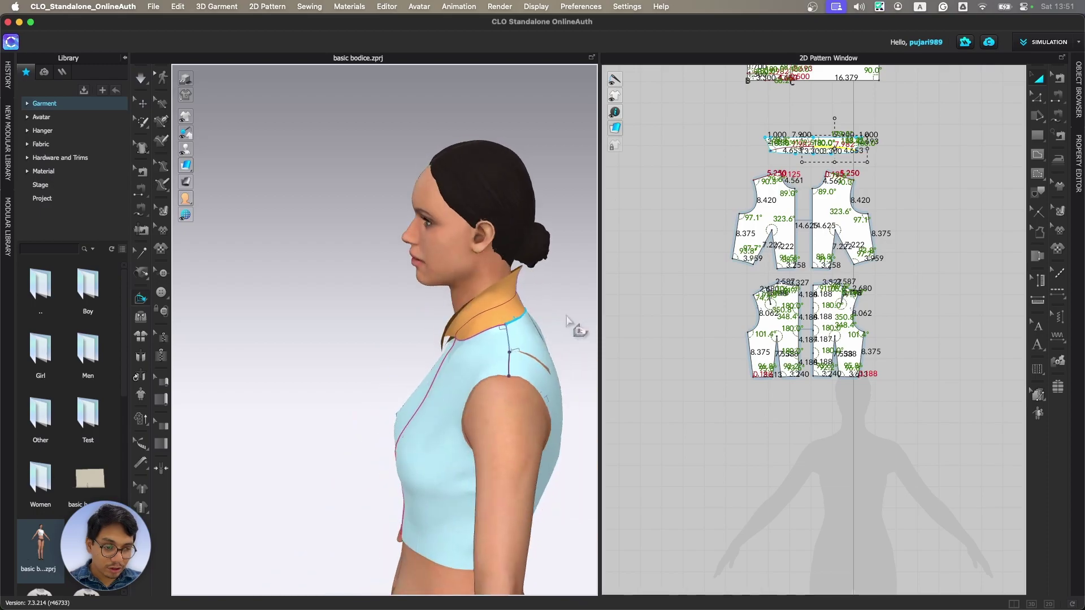
pyautogui.click(517, 304)
pyautogui.moveTo(493, 271); pyautogui.dragTo(529, 293)
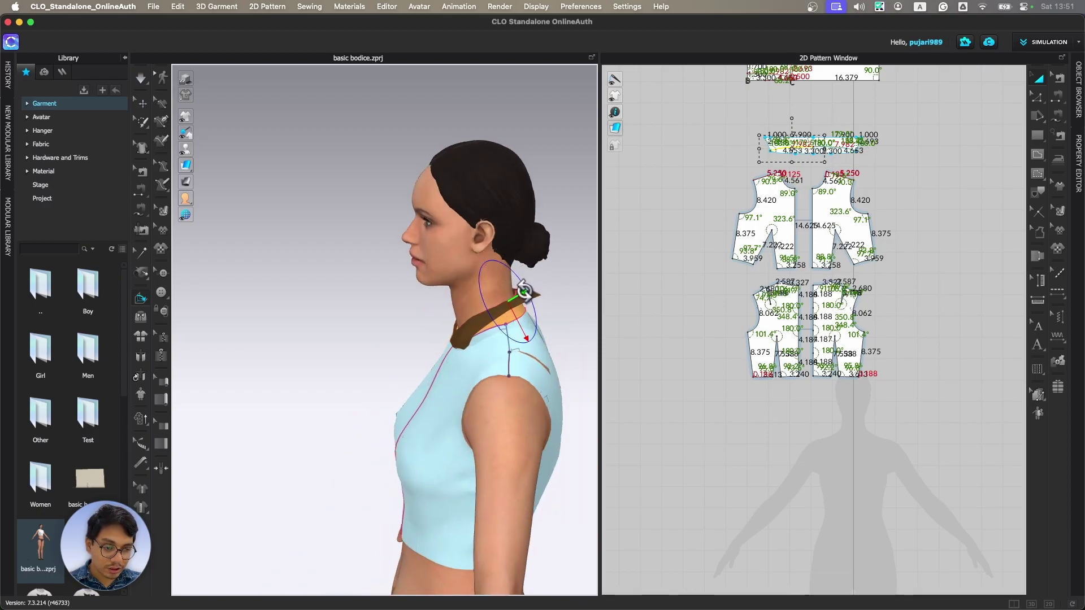
pyautogui.press('space')
pyautogui.moveTo(472, 334); pyautogui.dragTo(574, 331, button='right')
pyautogui.moveTo(438, 310); pyautogui.dragTo(461, 330)
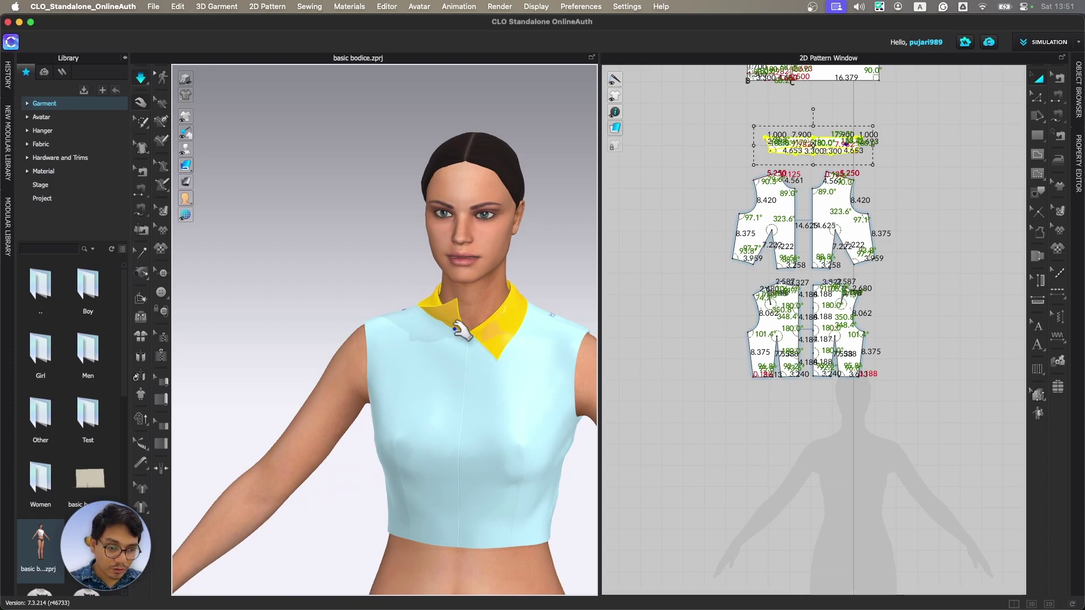
# - Unstrengthen the collar and deselect it
pyautogui.moveTo(435, 365); pyautogui.dragTo(463, 357, button='right')
pyautogui.rightClick(452, 338)
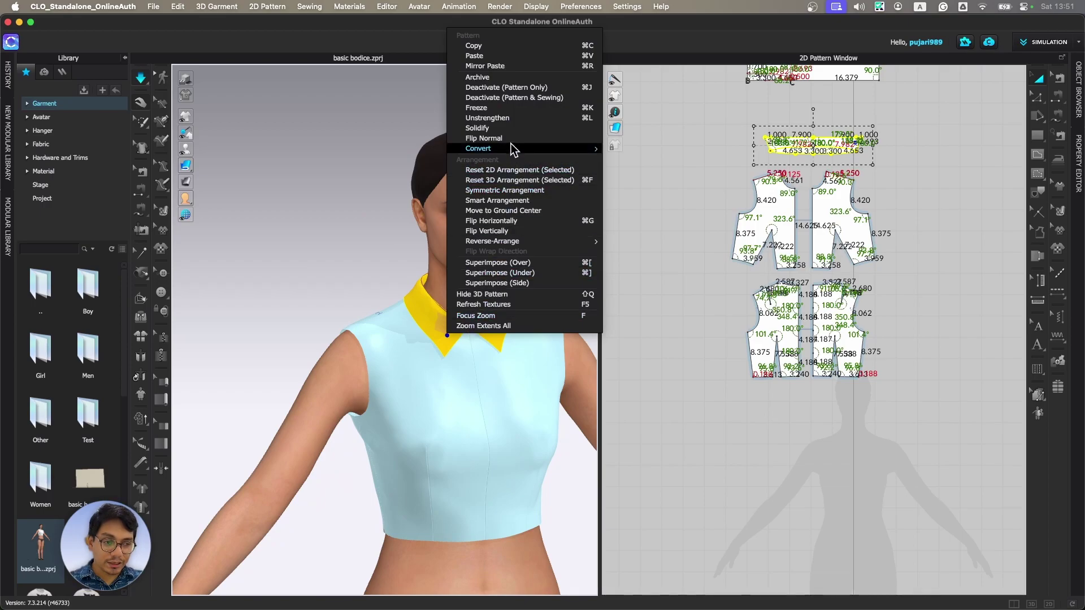
pyautogui.click(509, 110)
pyautogui.click(404, 206)
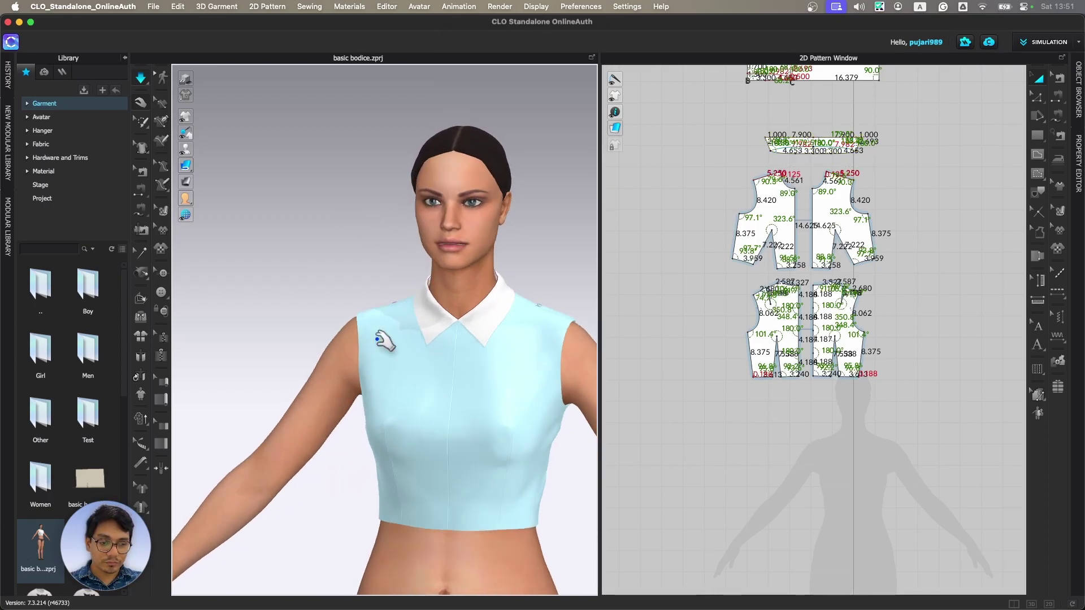
# - Resume the simulation and pull the back of the collar into place around the neck
pyautogui.moveTo(472, 330)
pyautogui.mouseDown(button='right')
pyautogui.moveTo(543, 356)
pyautogui.moveTo(489, 339)
pyautogui.mouseUp(button='right')
pyautogui.press('space')
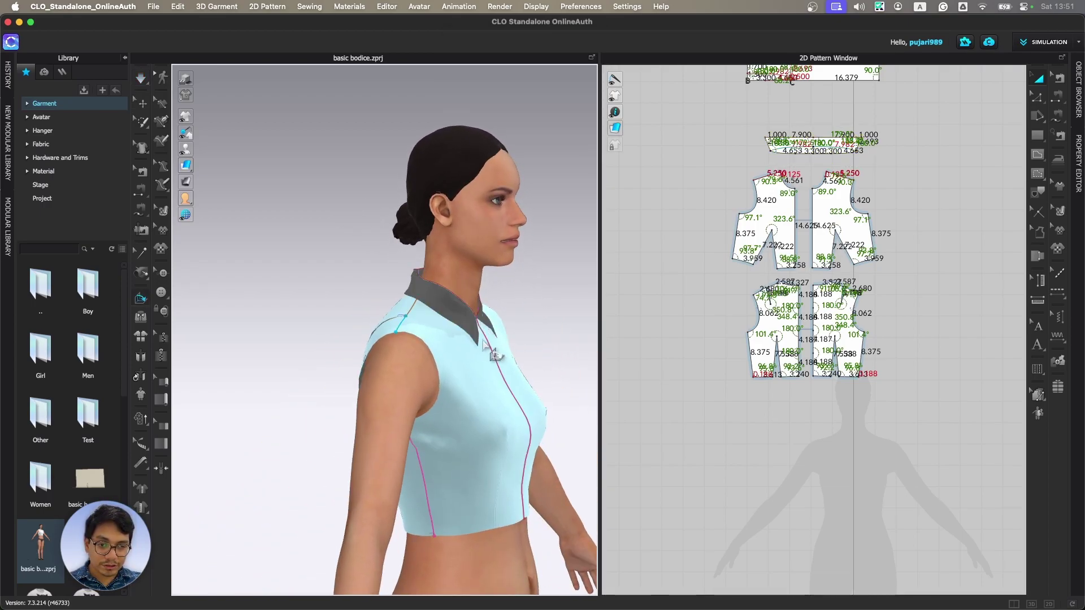
pyautogui.press('q')
pyautogui.click(474, 330)
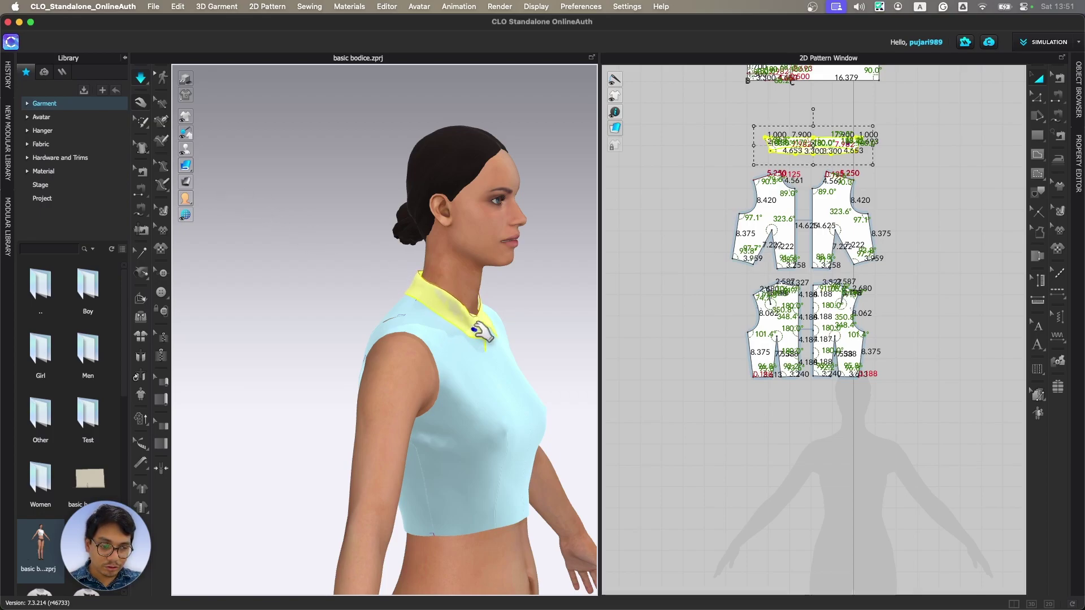
pyautogui.moveTo(389, 304); pyautogui.dragTo(504, 306, button='right')
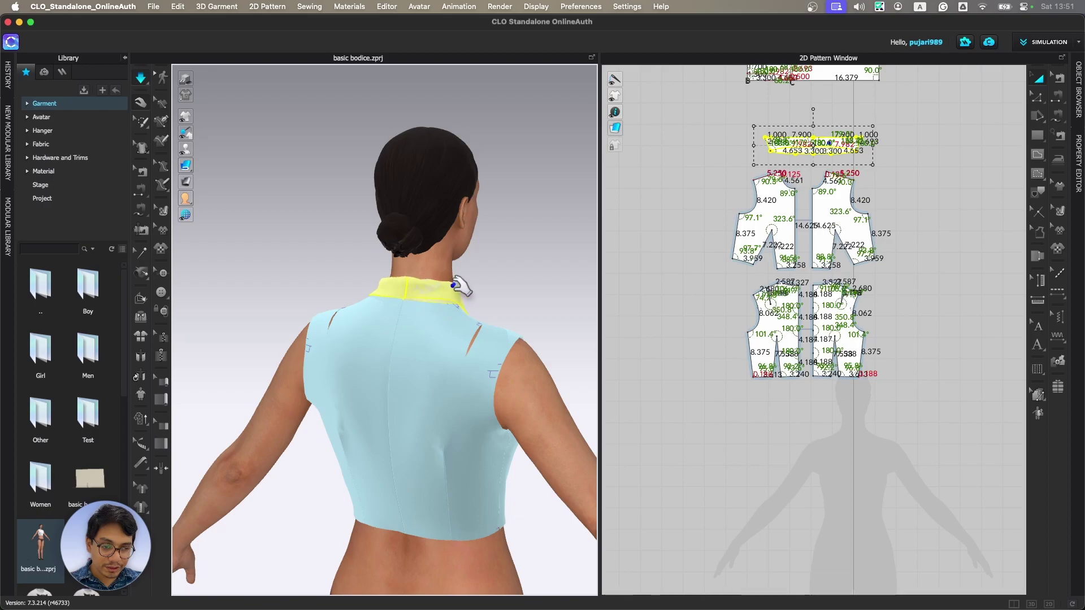
pyautogui.moveTo(412, 294); pyautogui.dragTo(461, 292)
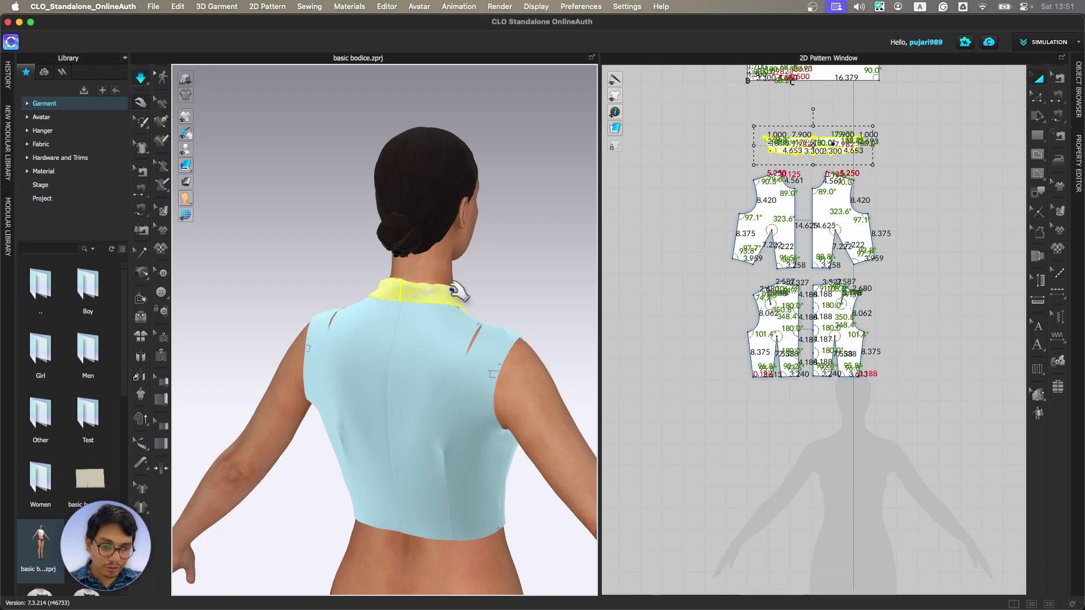
# - Strengthen the collar again and pull its fall down over the avatar's right shoulder
pyautogui.moveTo(462, 333); pyautogui.dragTo(303, 331, button='right')
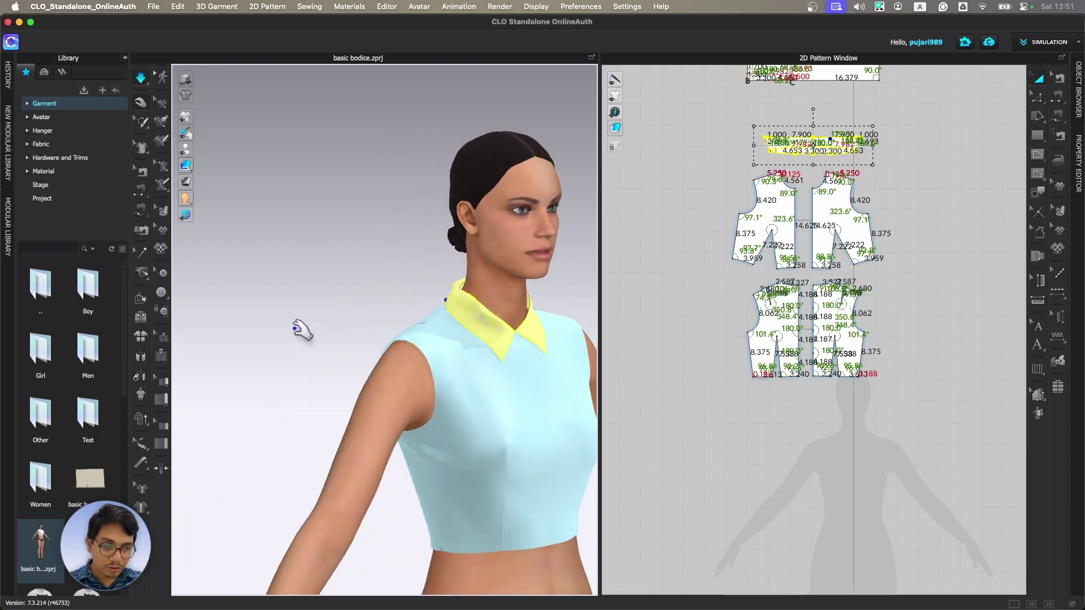
pyautogui.rightClick(505, 333)
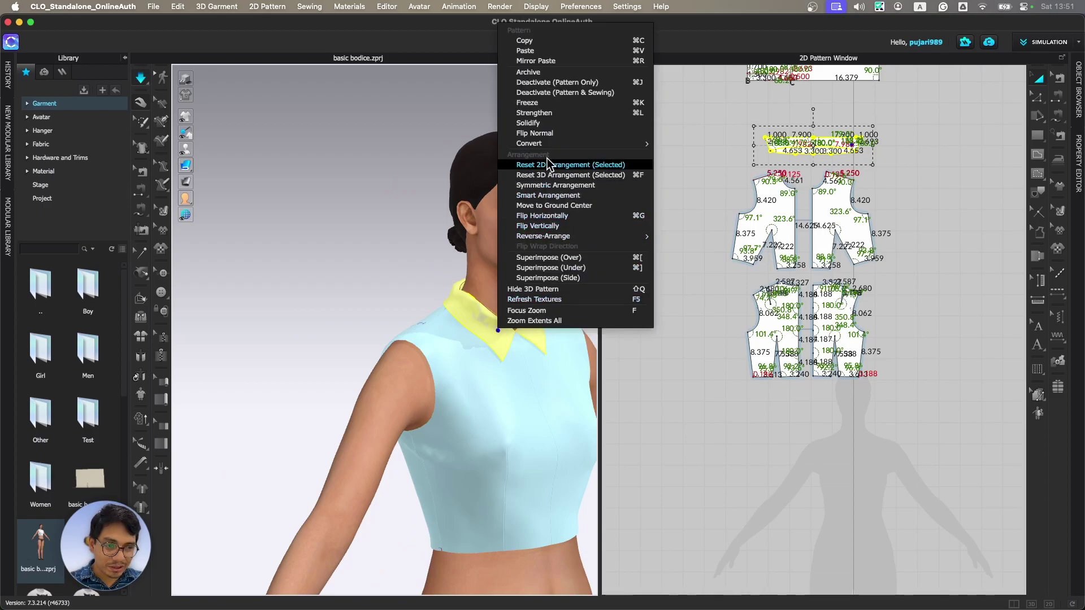
pyautogui.click(544, 112)
pyautogui.moveTo(473, 306); pyautogui.dragTo(469, 320)
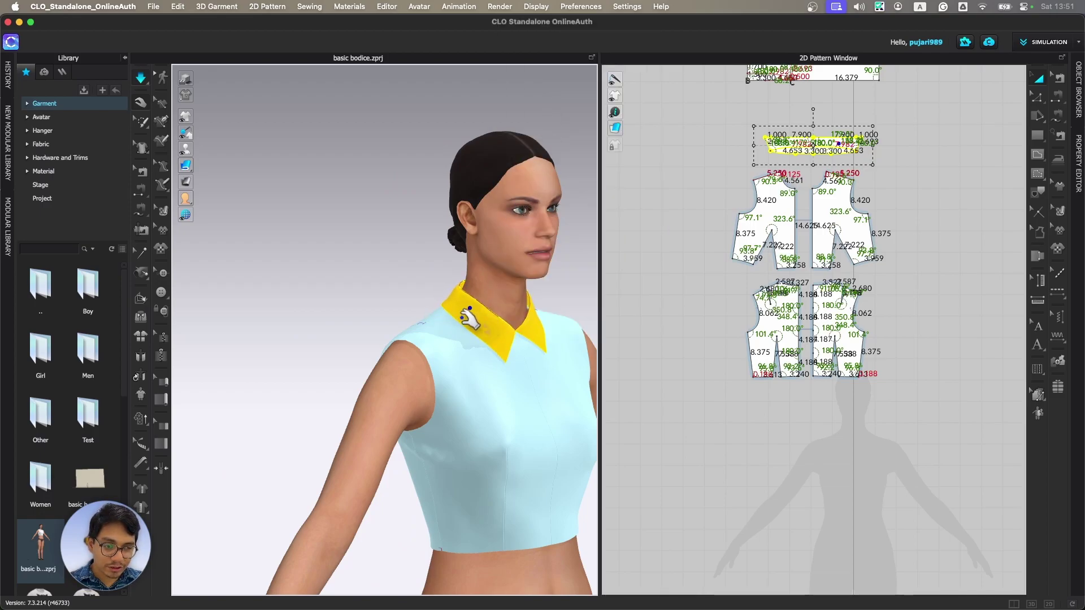
# - Check the folded collar from the side and front, and unstrengthen it
pyautogui.moveTo(437, 326); pyautogui.dragTo(368, 324, button='right')
pyautogui.moveTo(441, 346); pyautogui.dragTo(363, 372, button='right')
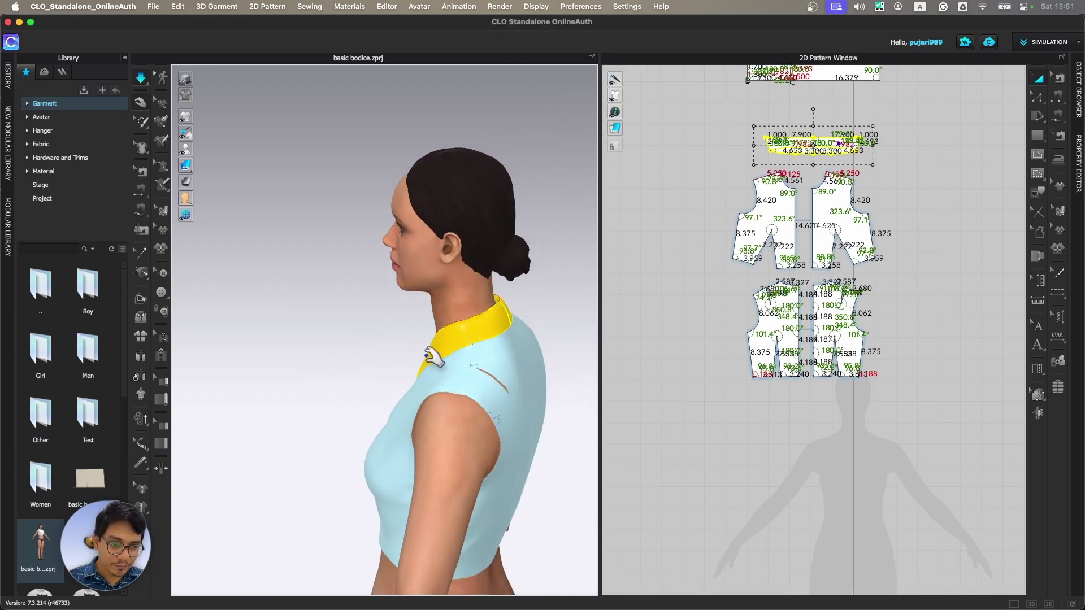
pyautogui.click(512, 333)
pyautogui.moveTo(515, 324)
pyautogui.mouseDown(button='right')
pyautogui.moveTo(516, 342)
pyautogui.moveTo(498, 328)
pyautogui.mouseUp(button='right')
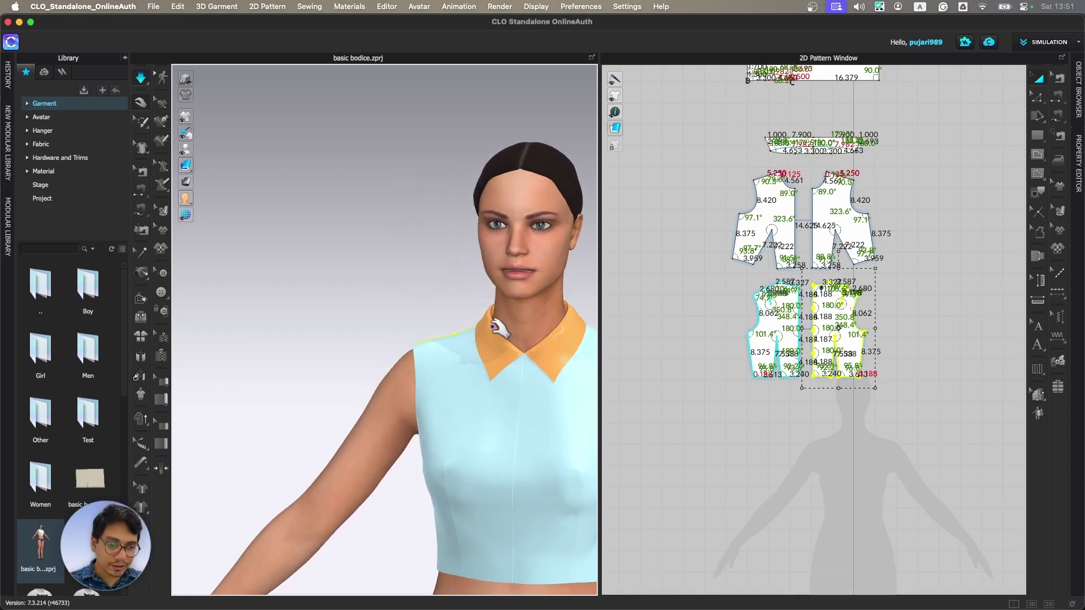
pyautogui.rightClick(494, 327)
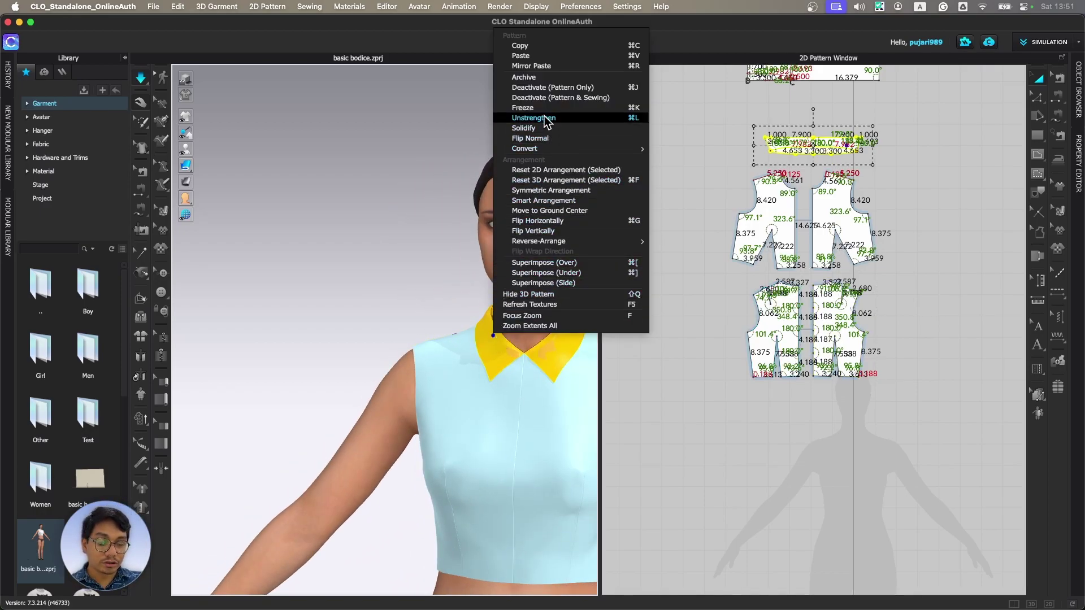
pyautogui.click(534, 118)
pyautogui.moveTo(484, 307); pyautogui.dragTo(387, 314, button='right')
pyautogui.scroll(2, 429, 351)
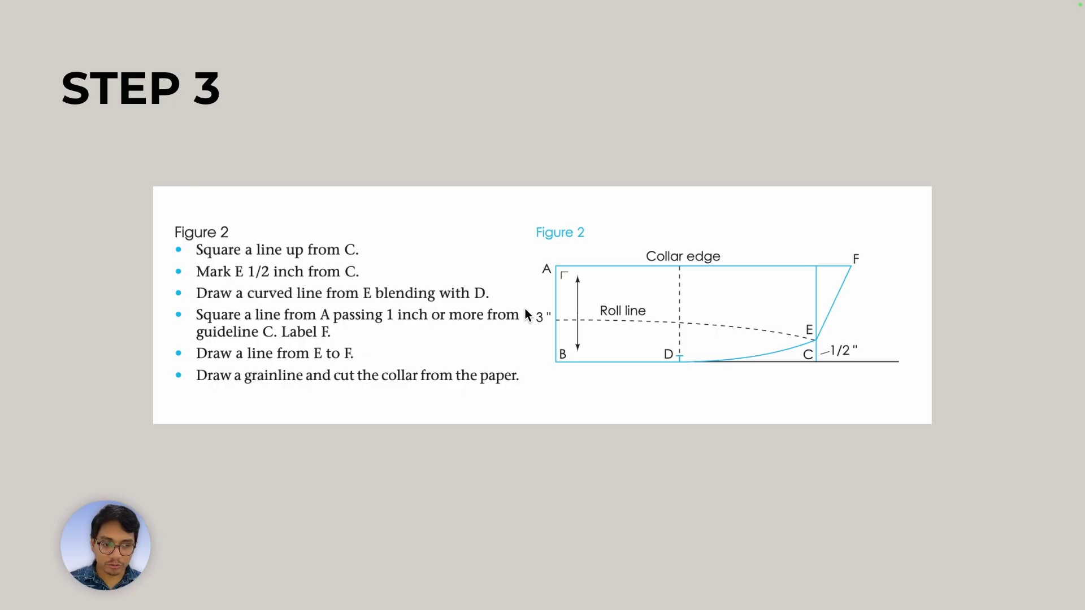
pyautogui.press('Right')
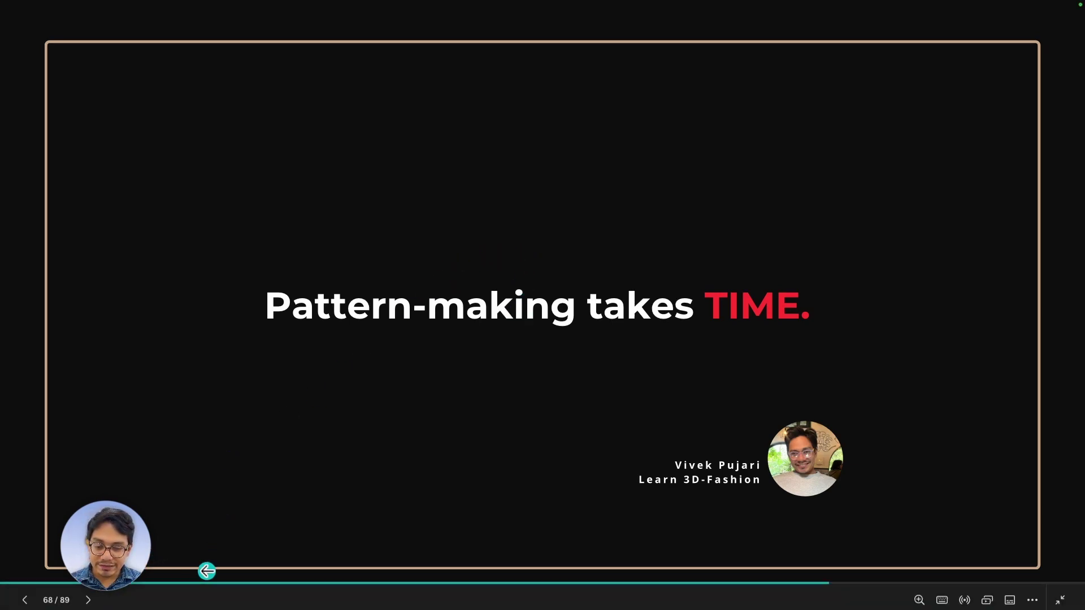
pyautogui.moveTo(116, 579); pyautogui.dragTo(567, 199)
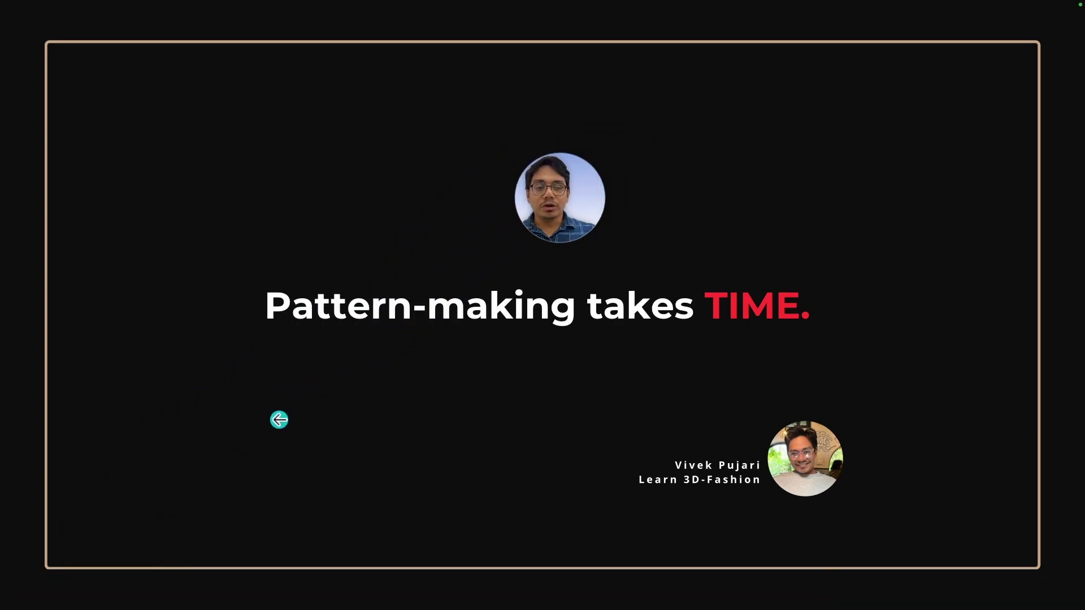